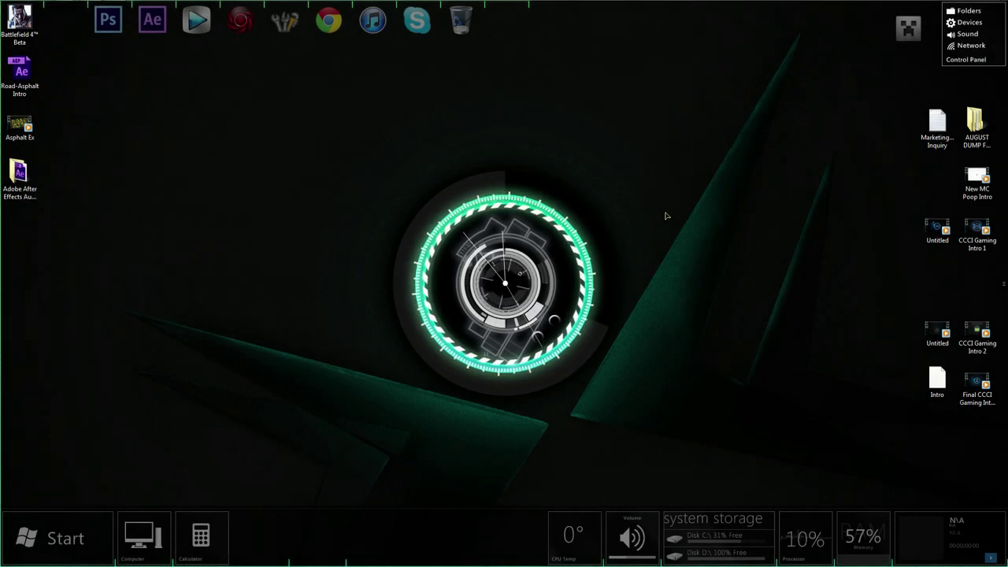
Play the Asphalt Ex video from the desktop to review the finished road intro, and close the player.
{"action": "double_click", "coordinate": [20, 132]}
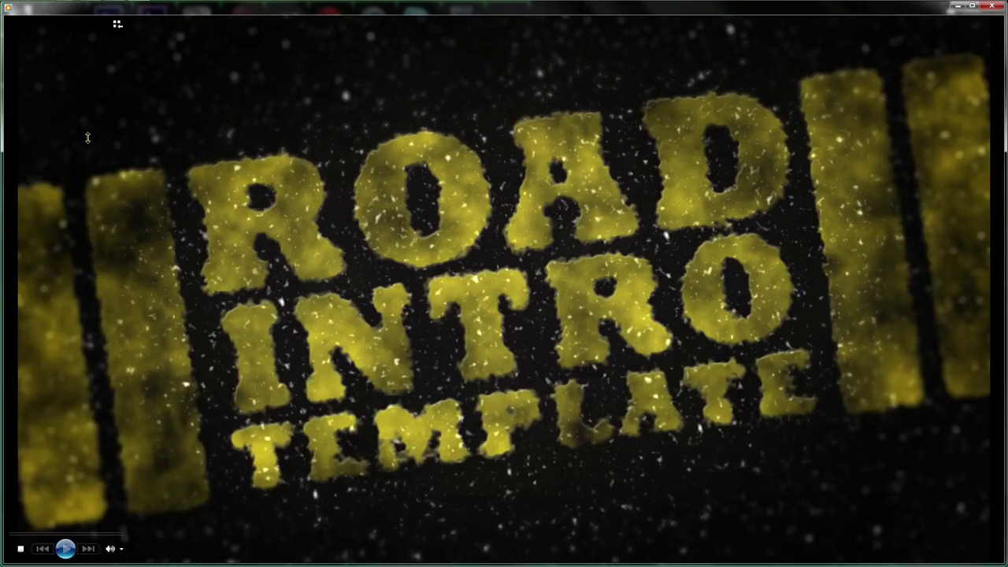
{"action": "double_click", "coordinate": [196, 175]}
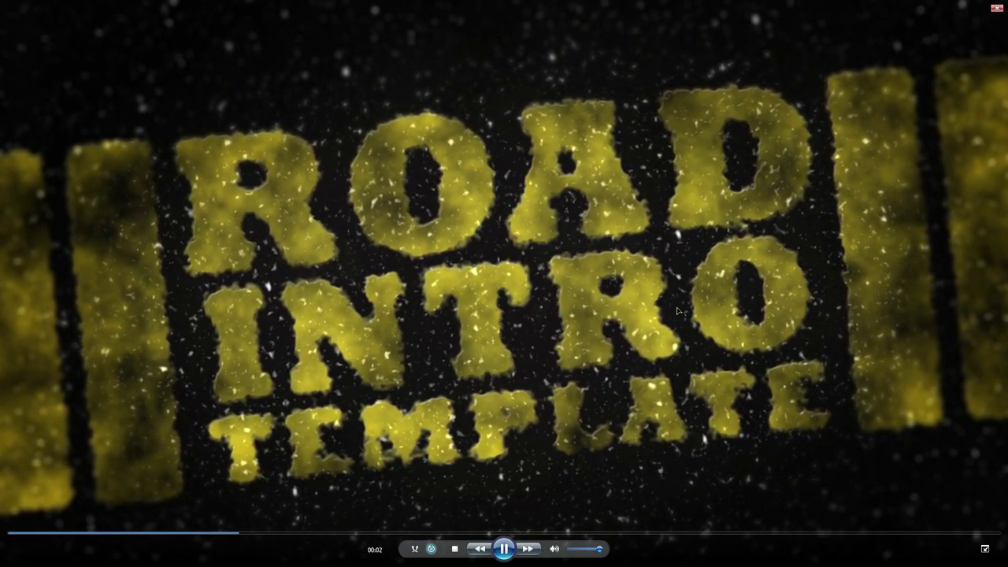
{"action": "double_click", "coordinate": [880, 345]}
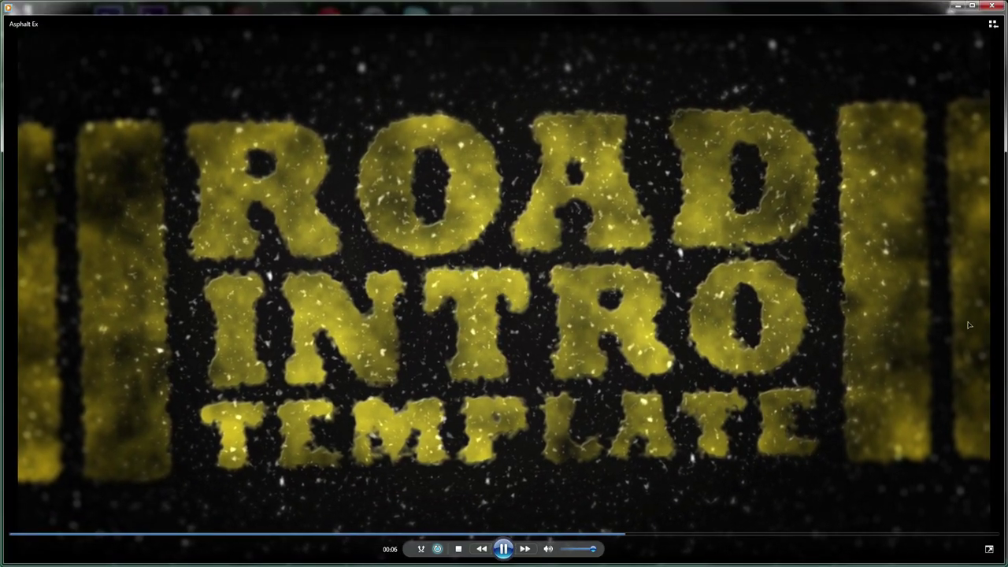
{"action": "left_click_drag", "start_coordinate": [1005, 331], "coordinate": [495, 326]}
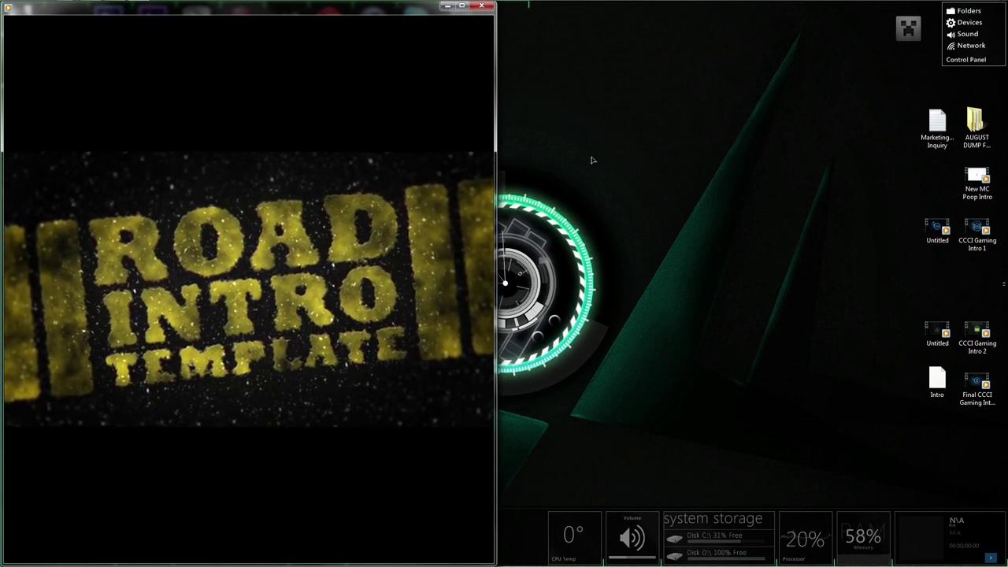
{"action": "left_click", "coordinate": [481, 6]}
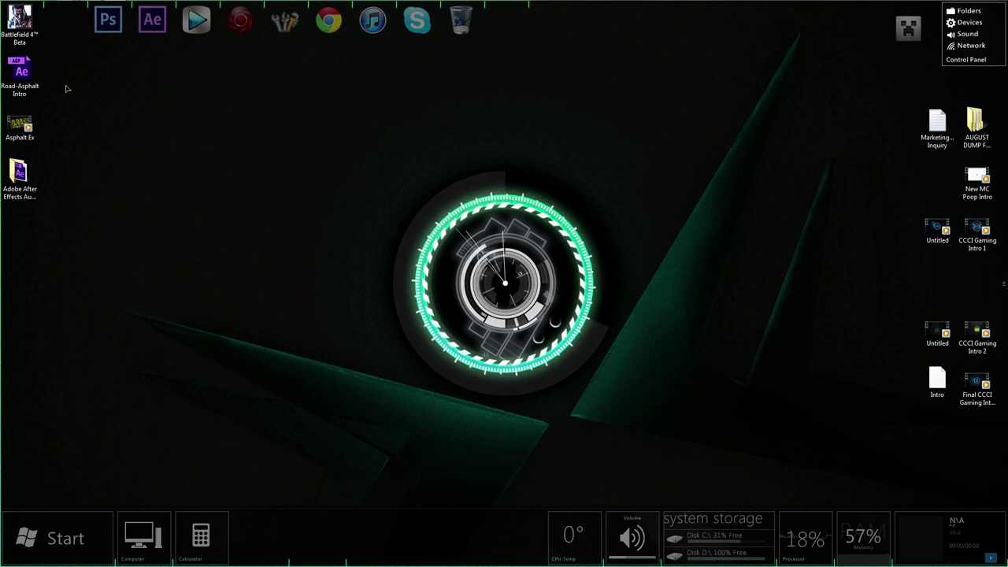
{"action": "left_click_drag", "start_coordinate": [70, 69], "coordinate": [16, 243]}
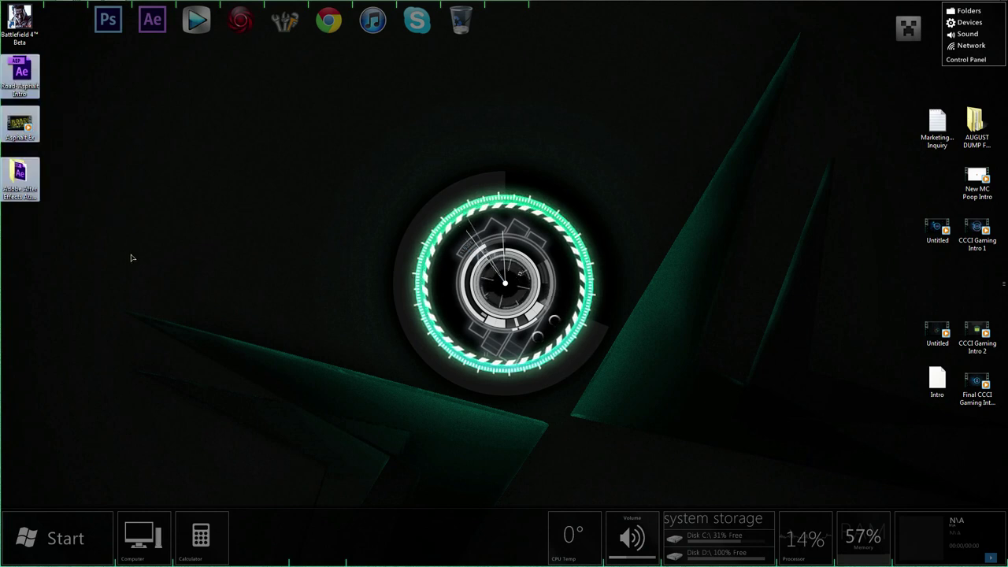
{"action": "left_click", "coordinate": [131, 257]}
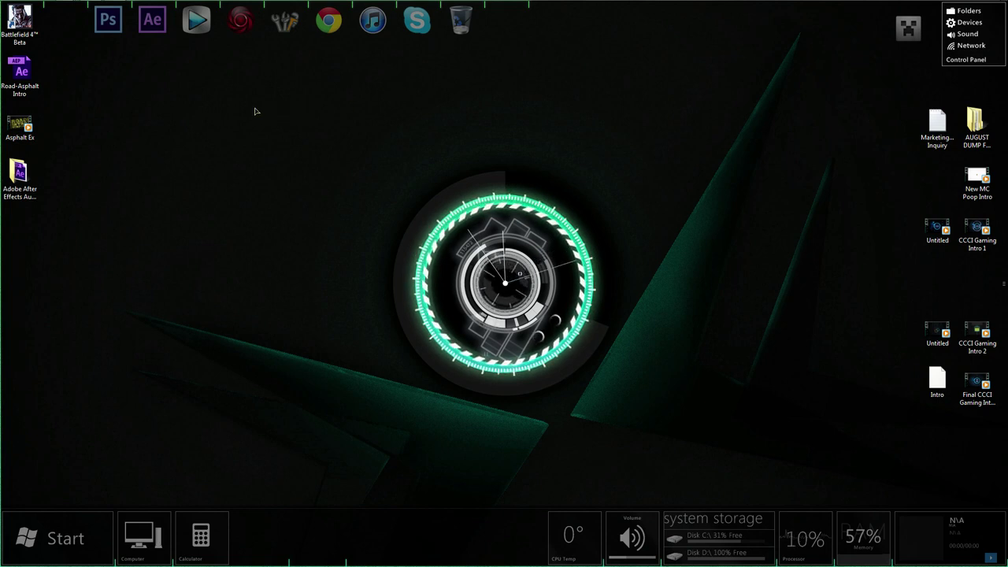
{"action": "left_click_drag", "start_coordinate": [255, 111], "coordinate": [698, 470]}
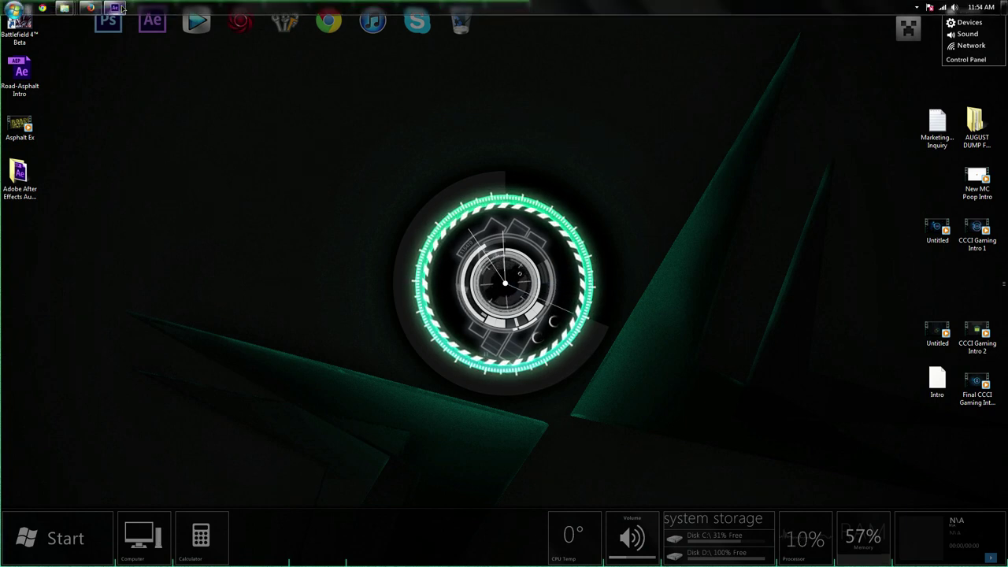
Switch to After Effects and start a new project.
{"action": "left_click", "coordinate": [115, 9]}
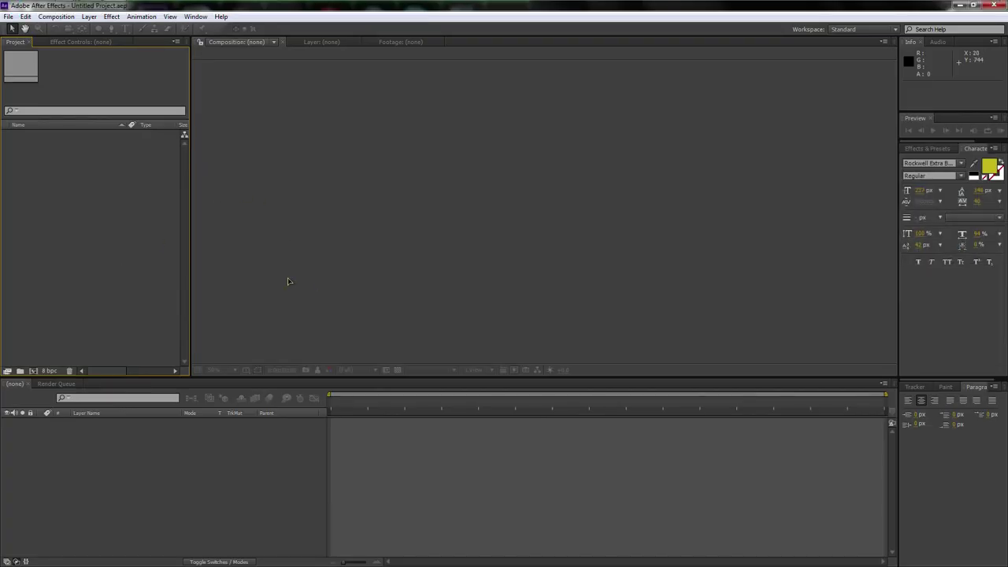
{"action": "left_click", "coordinate": [8, 17]}
{"action": "mouse_move", "coordinate": [23, 28]}
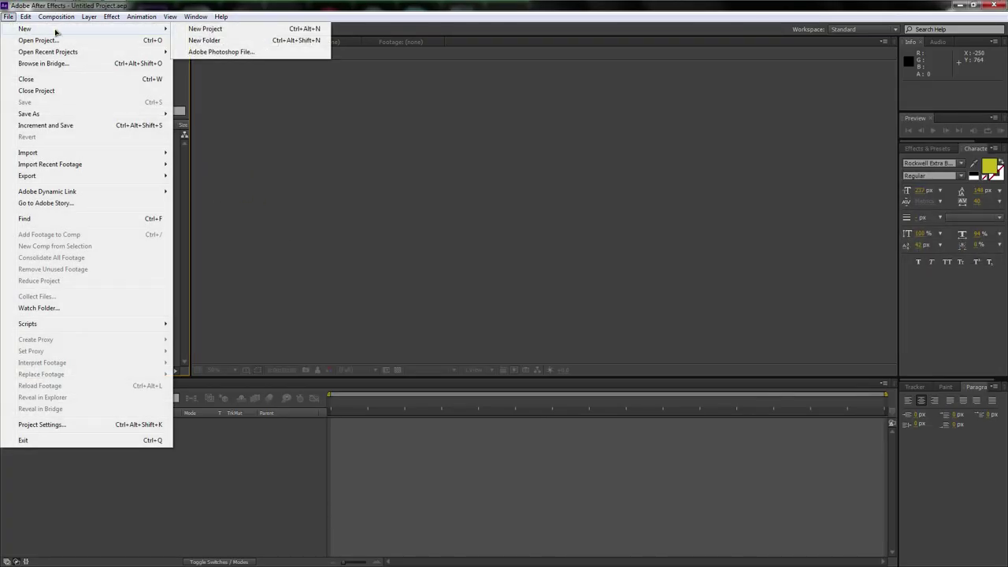
{"action": "left_click", "coordinate": [233, 30]}
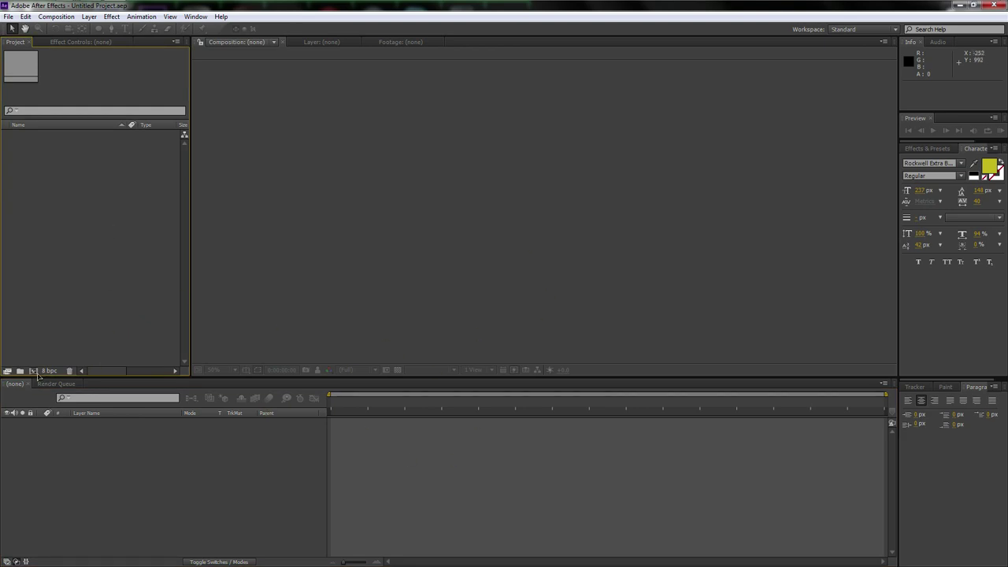
Create a composition named Main with the HDTV 1080 29.97 preset and a 10-second duration.
{"action": "left_click", "coordinate": [33, 371]}
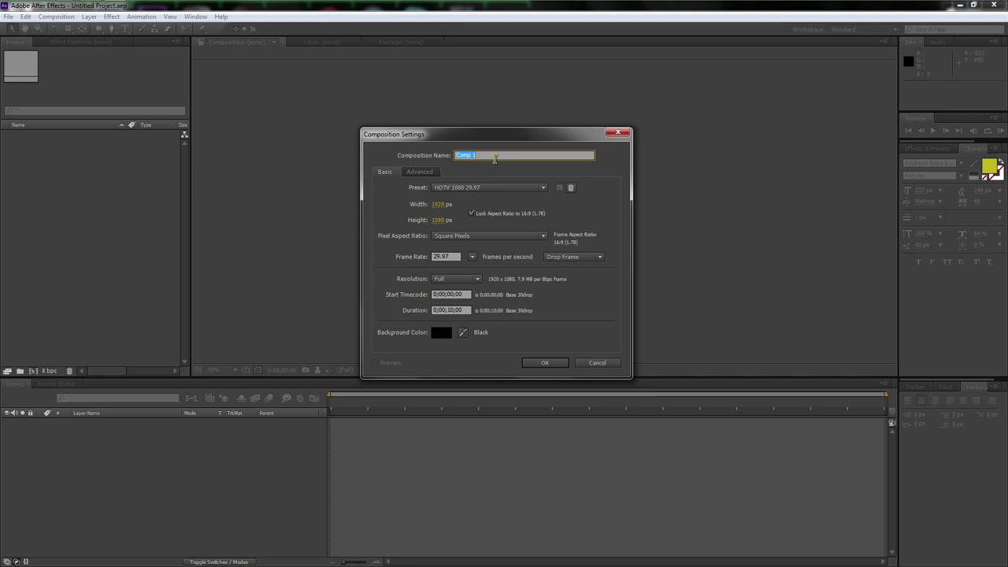
{"action": "type", "text": "MAin"}
{"action": "key", "text": "BackSpace"}
{"action": "key", "text": "BackSpace"}
{"action": "type", "text": "ain"}
{"action": "left_click", "coordinate": [545, 363]}
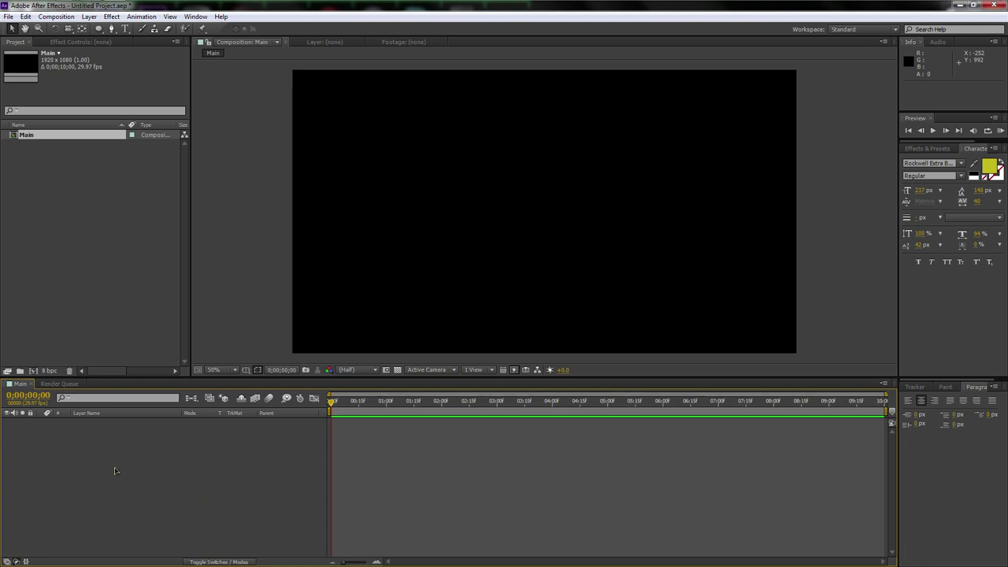
Close the Render Queue and add a 1920 x 1080 solid named BG in dark grey 121212 to the Main composition.
{"action": "left_click", "coordinate": [72, 385]}
{"action": "left_click", "coordinate": [81, 384]}
{"action": "right_click", "coordinate": [95, 447]}
{"action": "mouse_move", "coordinate": [211, 448]}
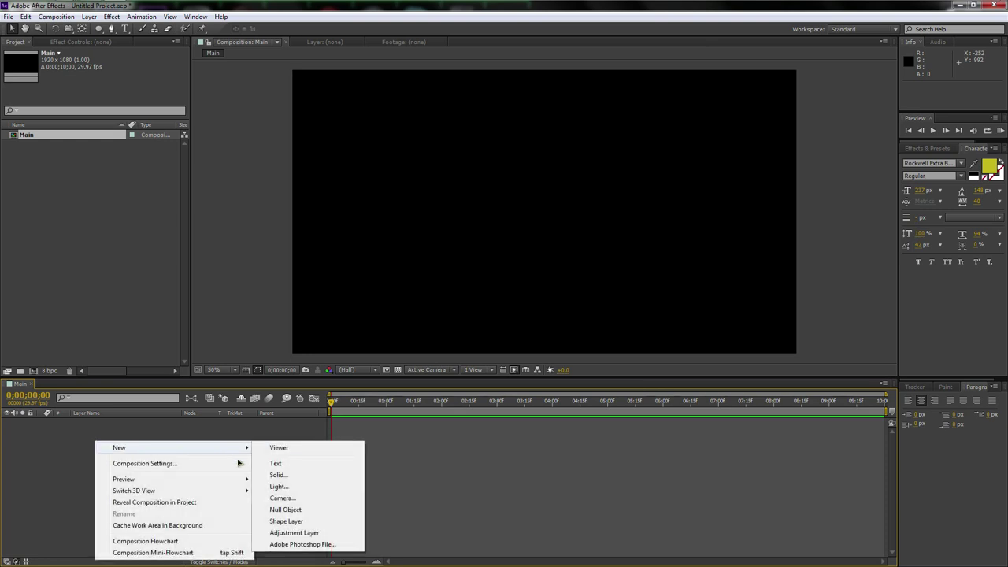
{"action": "right_click", "coordinate": [240, 432]}
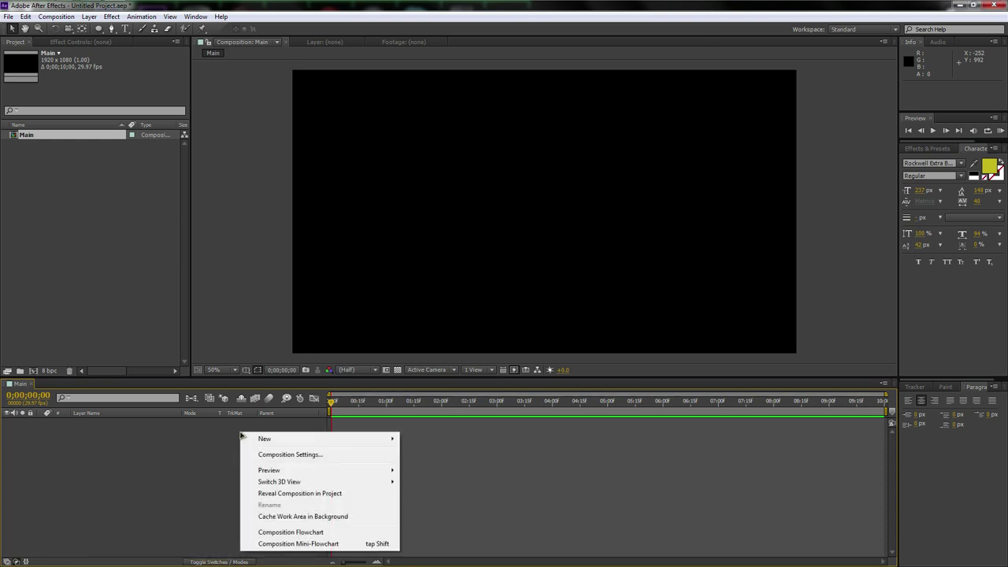
{"action": "mouse_move", "coordinate": [296, 441]}
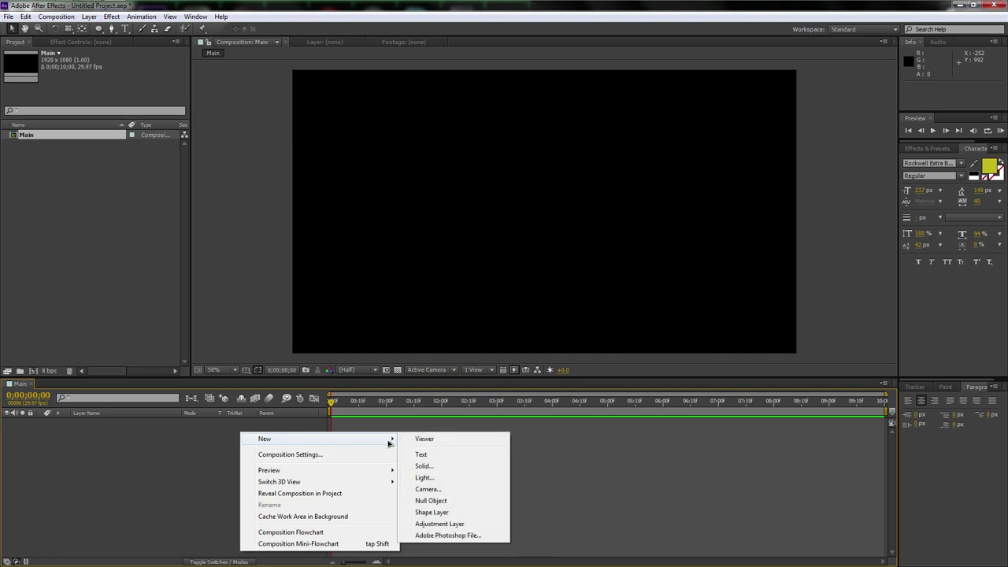
{"action": "left_click", "coordinate": [434, 468]}
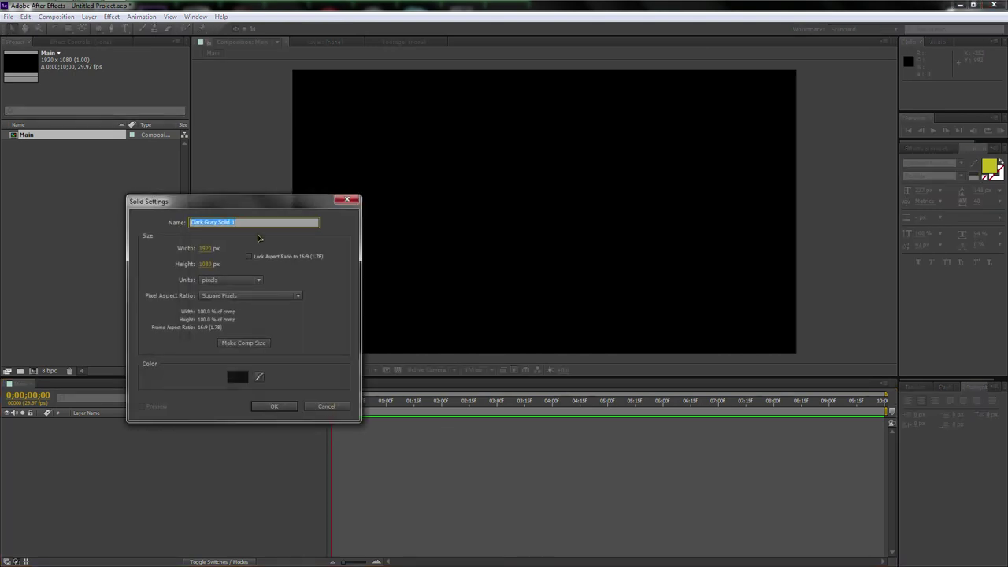
{"action": "type", "text": "BG"}
{"action": "left_click", "coordinate": [244, 379]}
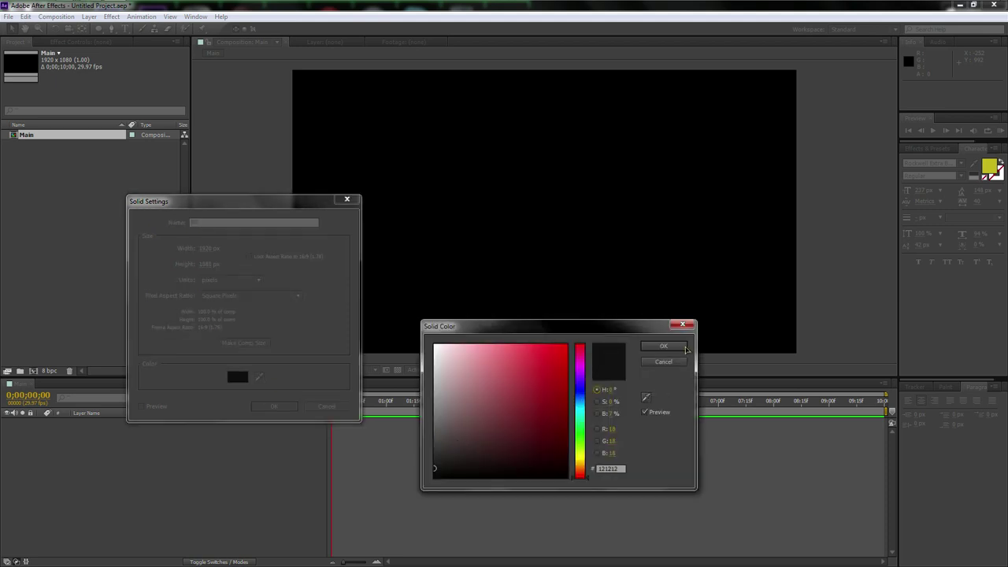
{"action": "left_click", "coordinate": [681, 348]}
{"action": "left_click", "coordinate": [275, 406]}
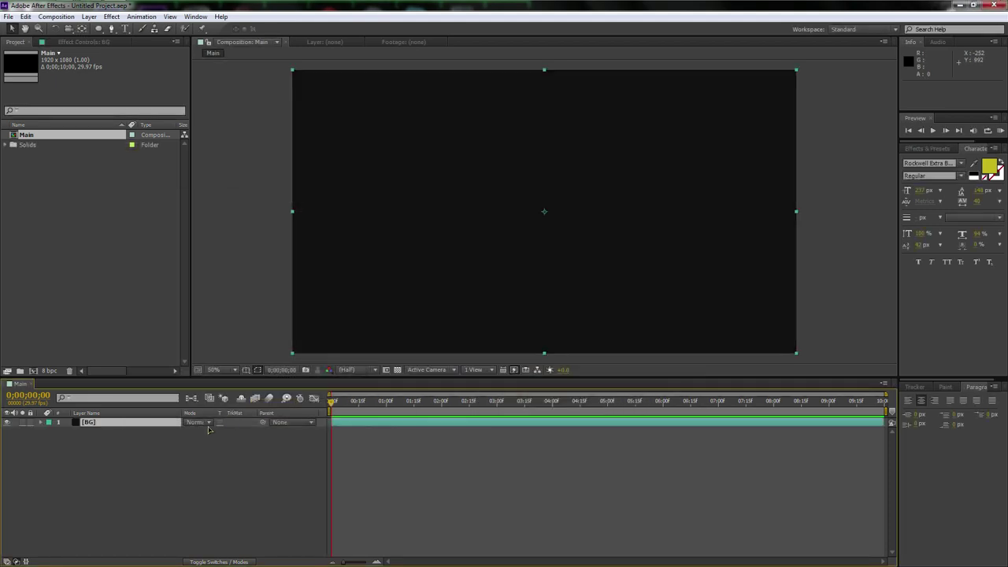
Find the Fractal Noise effect and apply it to the BG layer.
{"action": "left_click", "coordinate": [926, 148]}
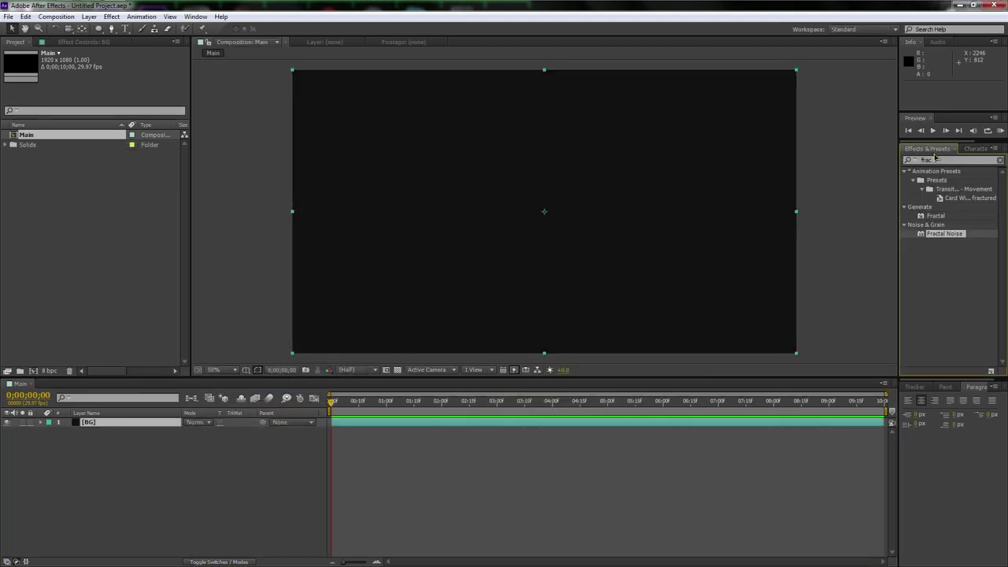
{"action": "left_click", "coordinate": [908, 159]}
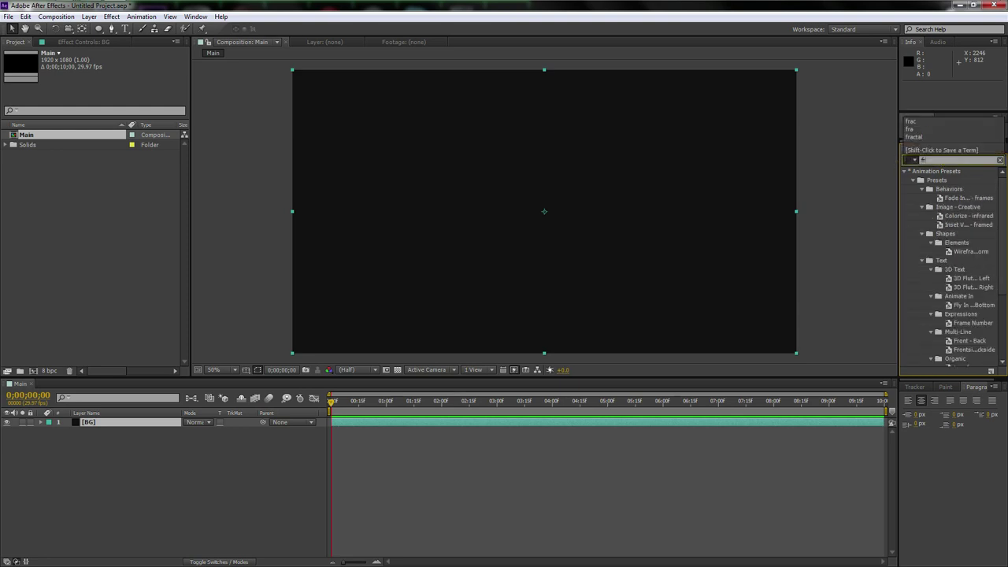
{"action": "left_click_drag", "start_coordinate": [944, 235], "coordinate": [108, 425]}
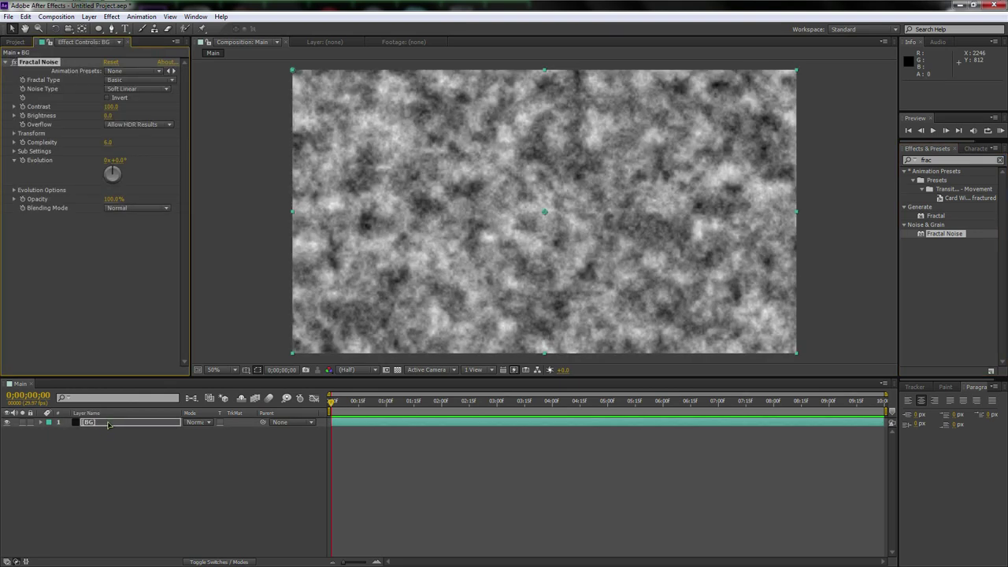
Set the BG layer's Fractal Noise contrast to 4 and brightness to -45.
{"action": "left_click", "coordinate": [110, 108]}
{"action": "type", "text": "4"}
{"action": "key", "text": "Return"}
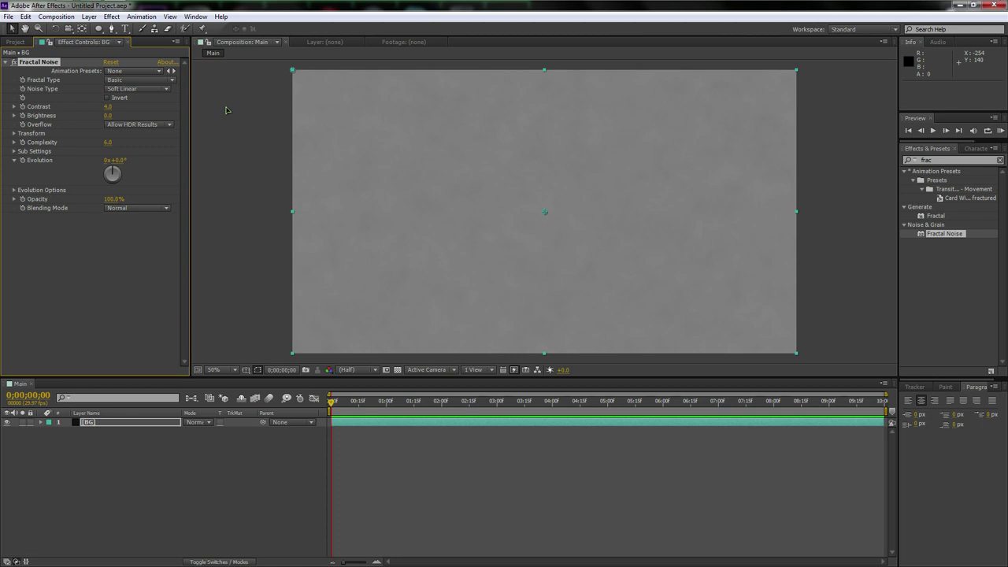
{"action": "left_click", "coordinate": [110, 117]}
{"action": "type", "text": "-45"}
{"action": "key", "text": "Return"}
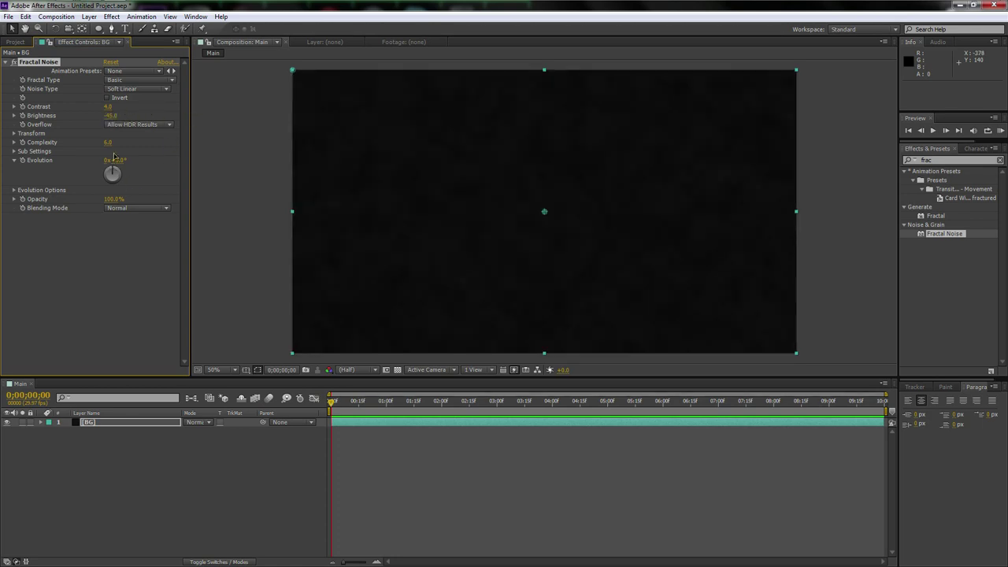
Set the transform scale of the BG layer's Fractal Noise to 600.
{"action": "left_click", "coordinate": [13, 134]}
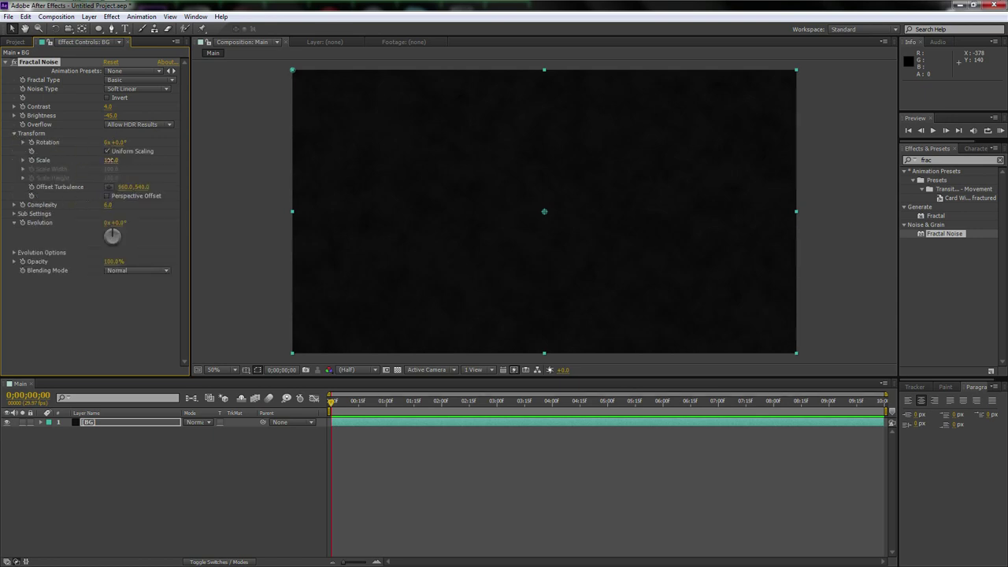
{"action": "left_click", "coordinate": [110, 161]}
{"action": "left_click", "coordinate": [109, 164]}
{"action": "left_click_drag", "start_coordinate": [111, 175], "coordinate": [143, 180]}
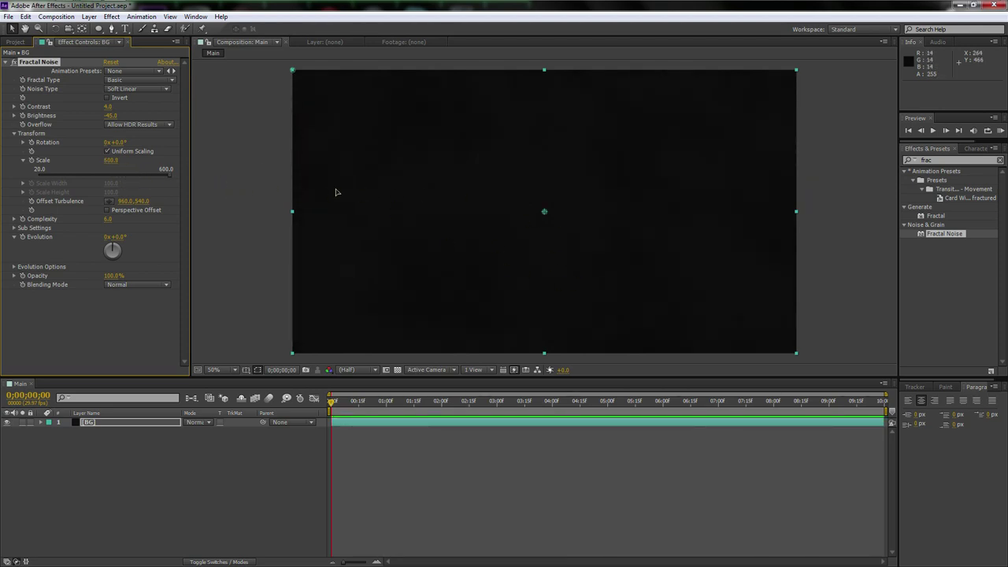
Add a second 1920 x 1080 dark grey solid named Asphalt above the BG layer.
{"action": "right_click", "coordinate": [117, 445]}
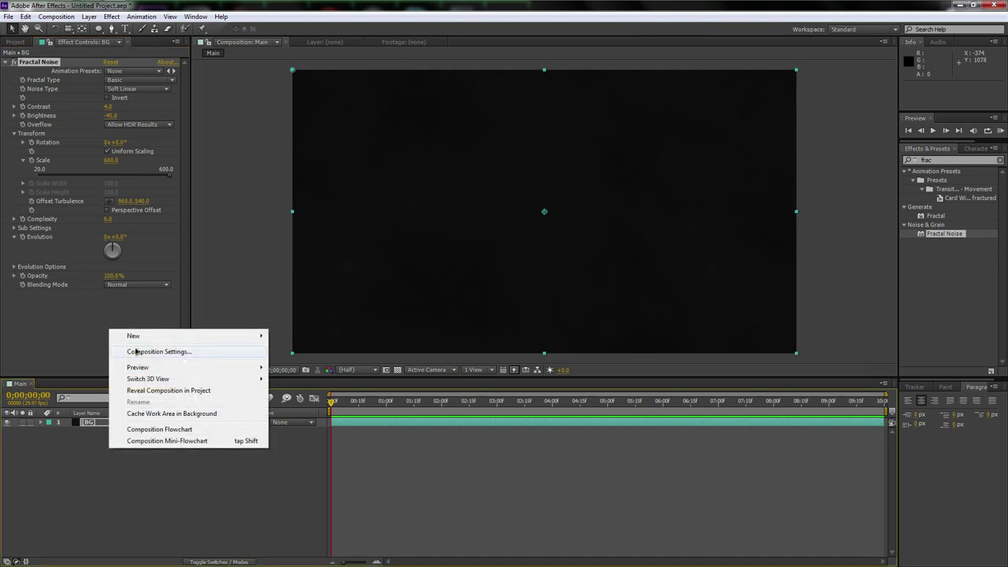
{"action": "mouse_move", "coordinate": [136, 337]}
{"action": "left_click", "coordinate": [301, 363]}
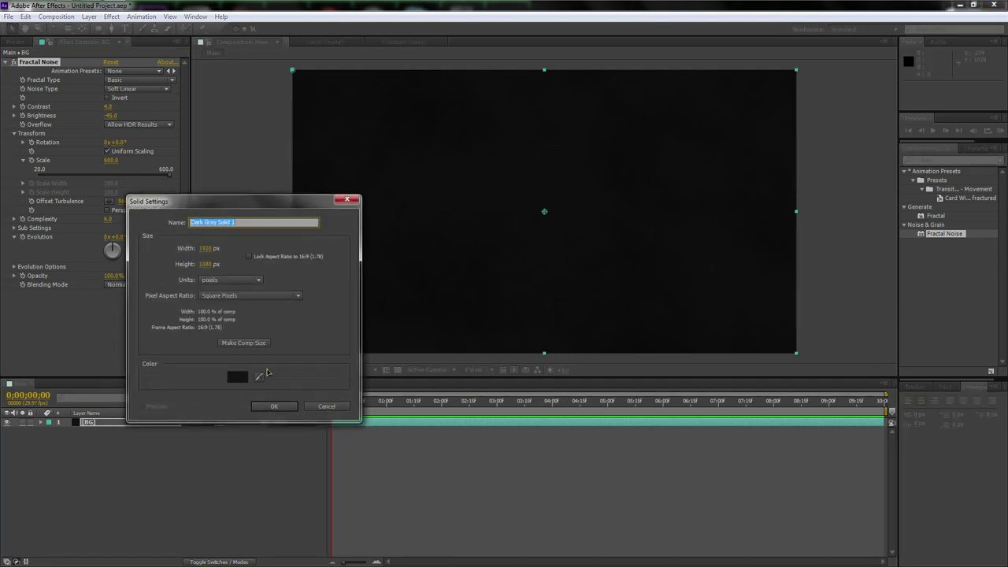
{"action": "type", "text": "At"}
{"action": "left_click", "coordinate": [272, 405]}
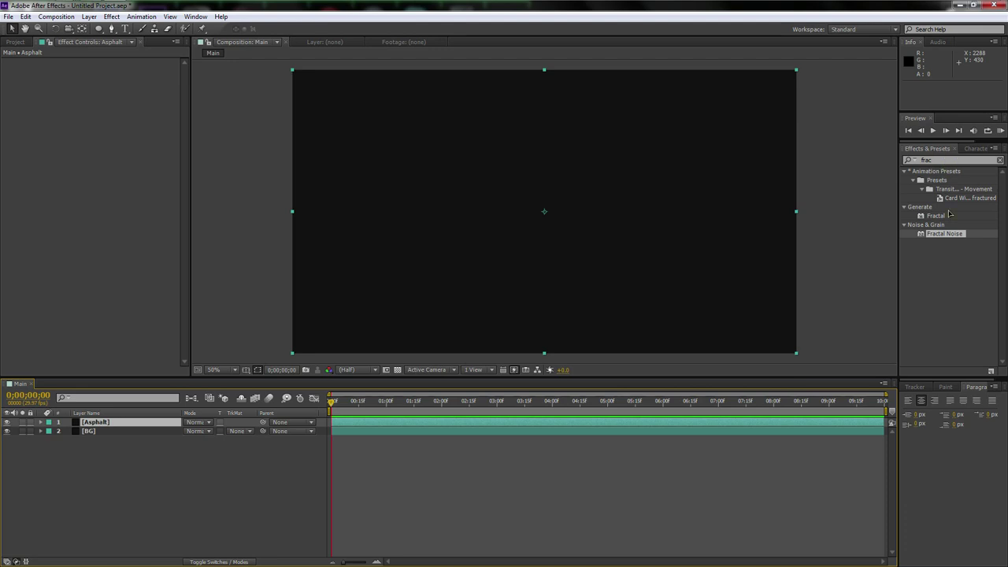
Apply Fractal Noise to the Asphalt layer with fractal type Turbulent Smooth and noise type Spline.
{"action": "left_click_drag", "start_coordinate": [945, 235], "coordinate": [129, 423]}
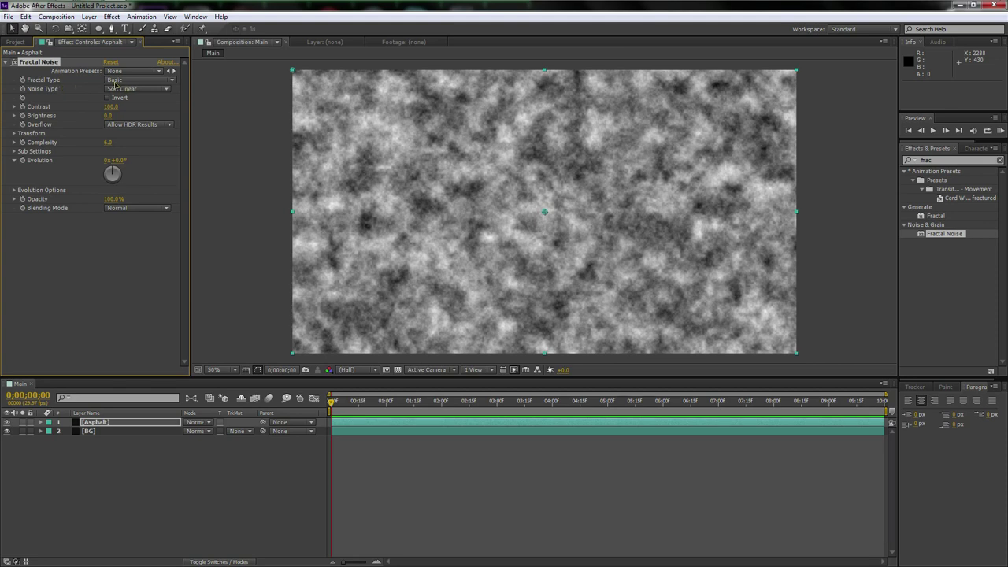
{"action": "left_click", "coordinate": [119, 81]}
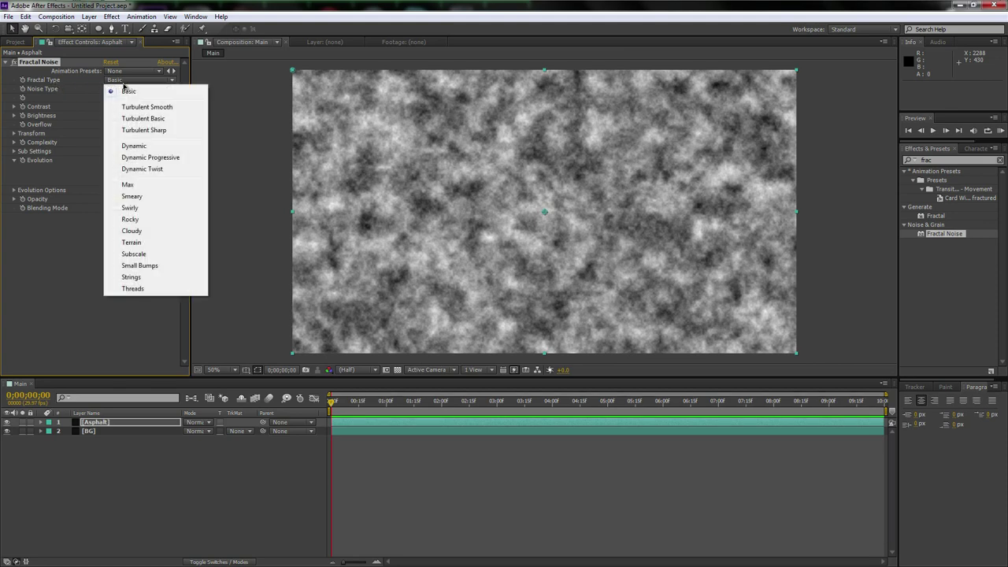
{"action": "left_click", "coordinate": [144, 108]}
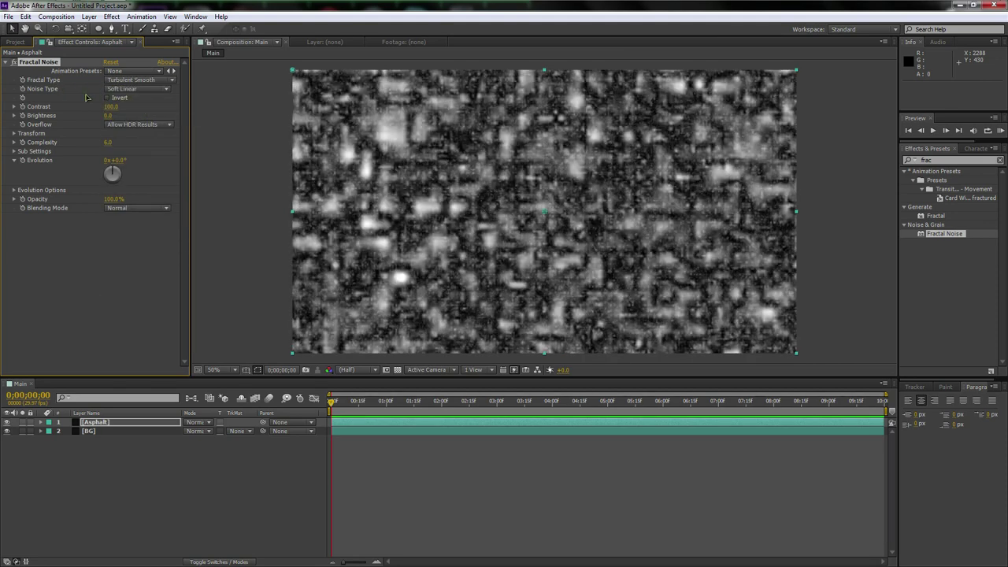
{"action": "left_click", "coordinate": [131, 90]}
{"action": "left_click", "coordinate": [130, 138]}
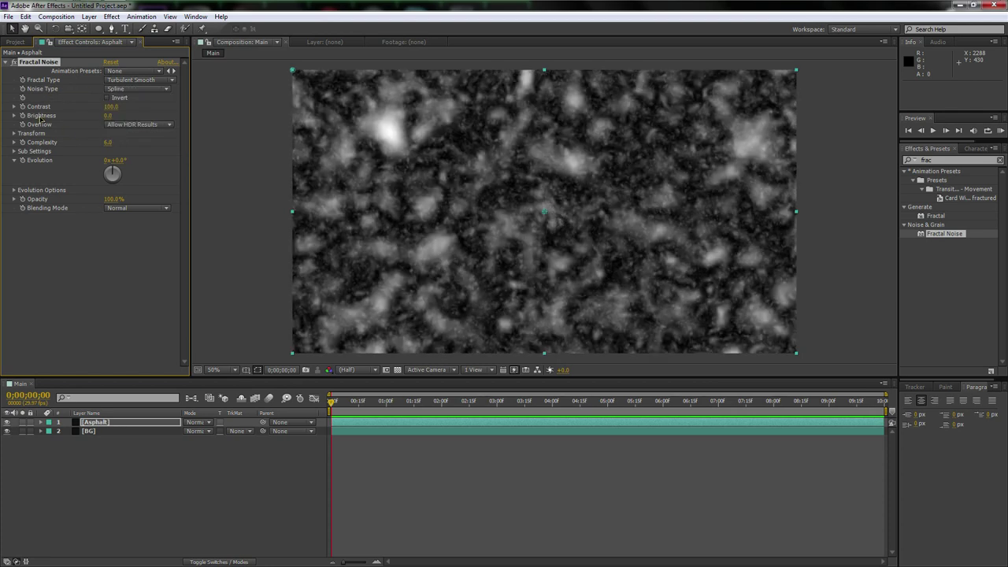
Set the Asphalt layer's Fractal Noise contrast to 125 and brightness to -55.
{"action": "left_click", "coordinate": [112, 107]}
{"action": "type", "text": "125"}
{"action": "key", "text": "Return"}
{"action": "left_click", "coordinate": [108, 115]}
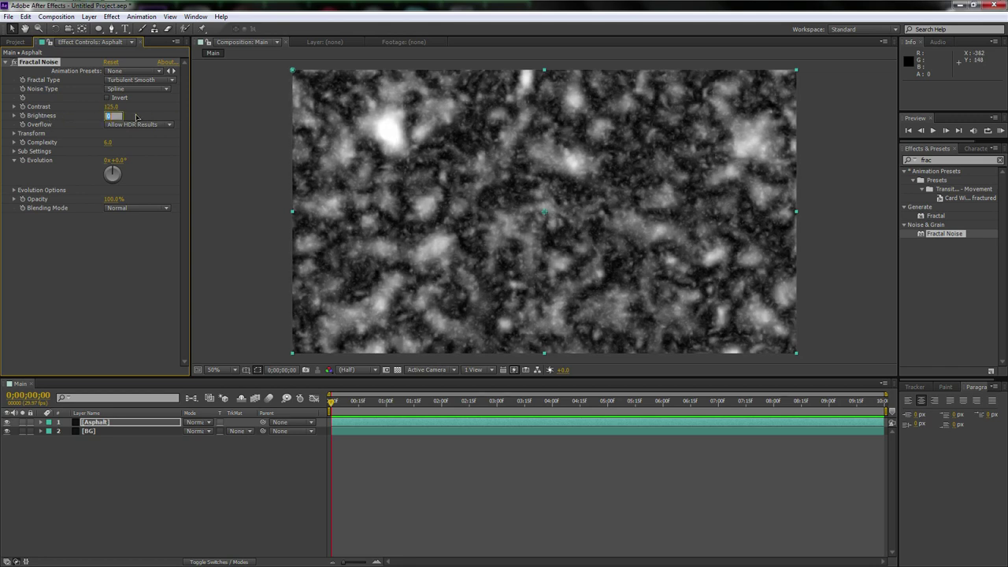
{"action": "type", "text": "-55"}
{"action": "key", "text": "Return"}
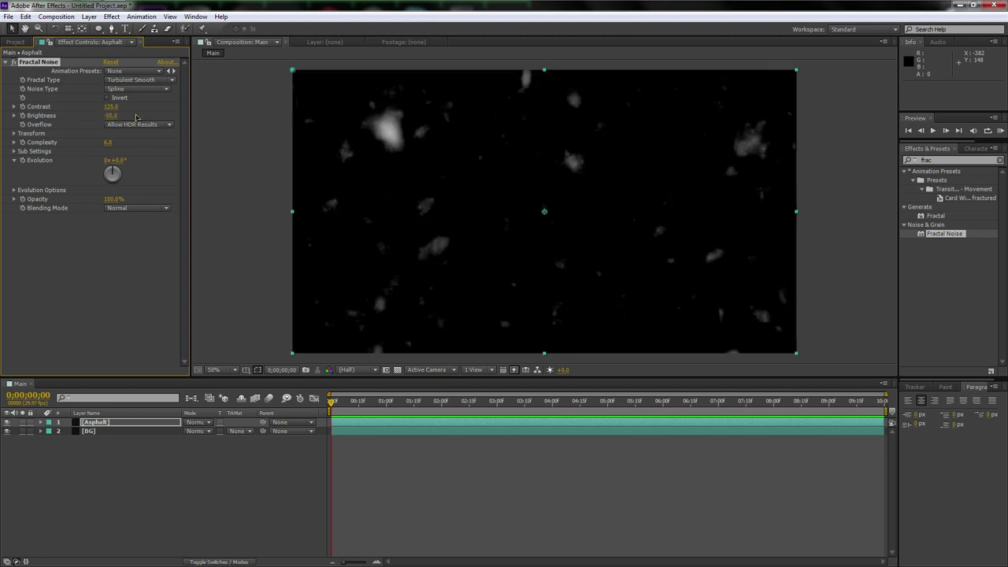
Set the transform scale of the Asphalt layer's Fractal Noise to 6.
{"action": "left_click", "coordinate": [13, 134]}
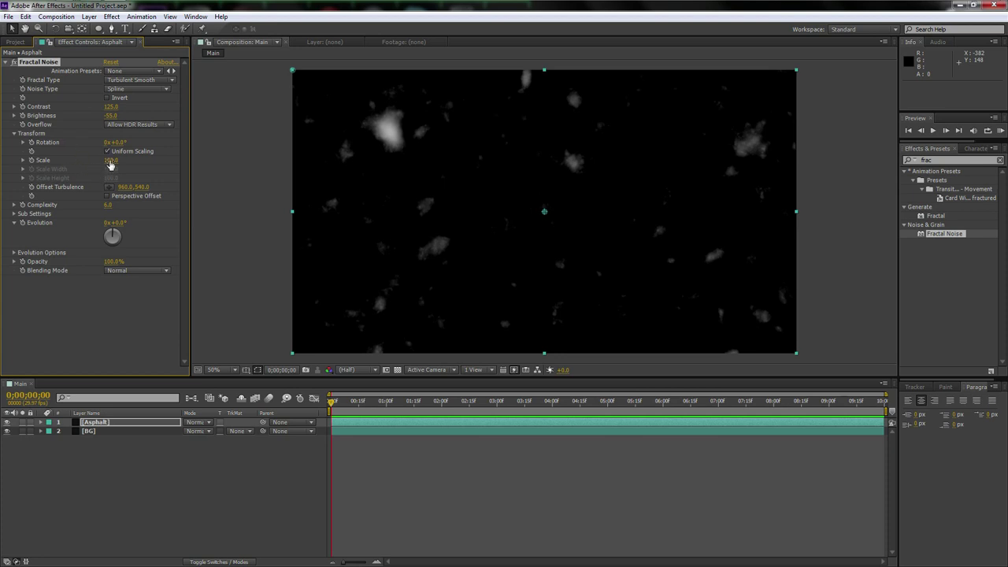
{"action": "left_click", "coordinate": [23, 160]}
{"action": "left_click", "coordinate": [111, 160]}
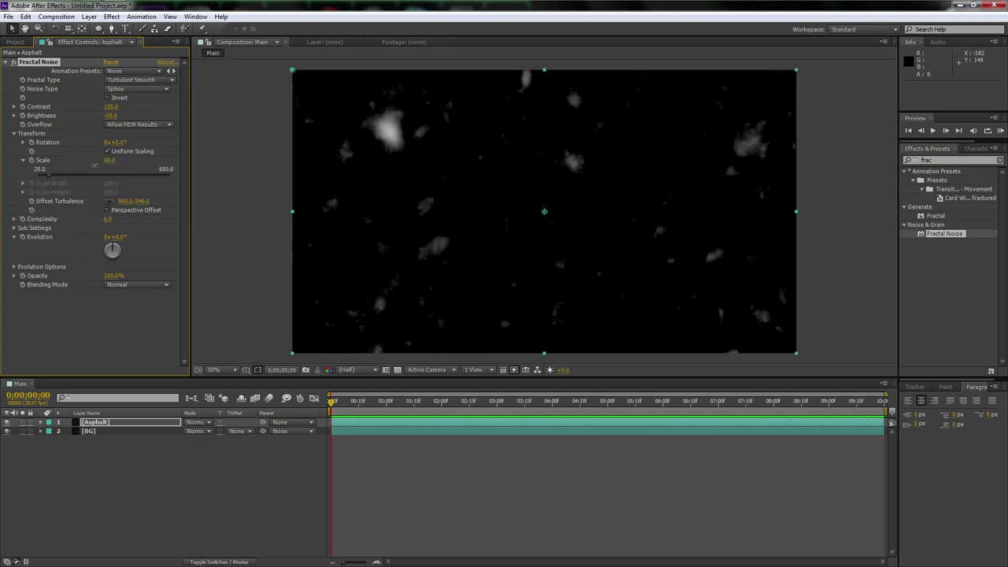
{"action": "type", "text": "63"}
{"action": "key", "text": "Return"}
{"action": "type", "text": "6"}
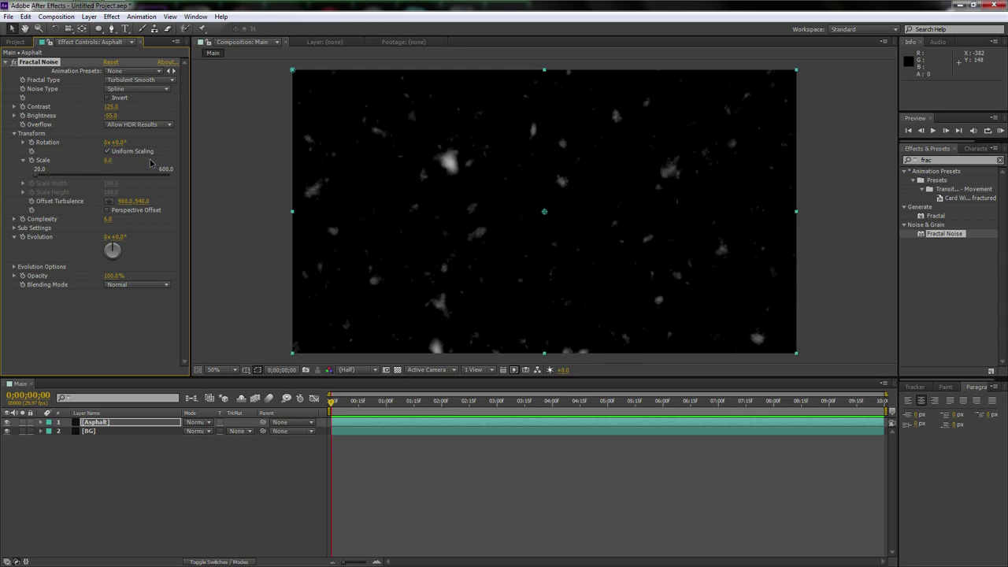
{"action": "key", "text": "Return"}
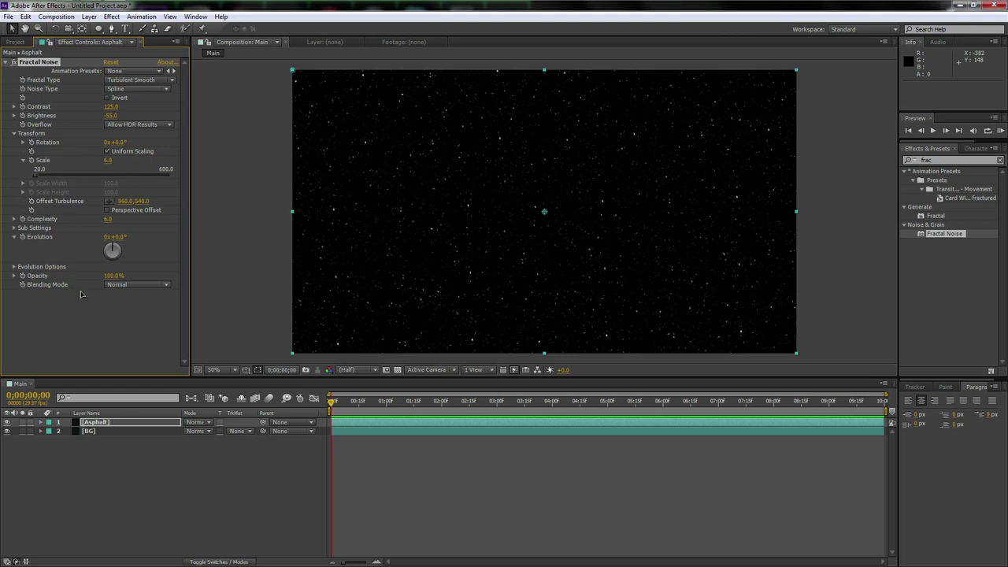
Set the Asphalt layer's blending mode to Add and inspect the combined texture up close.
{"action": "left_click", "coordinate": [134, 424]}
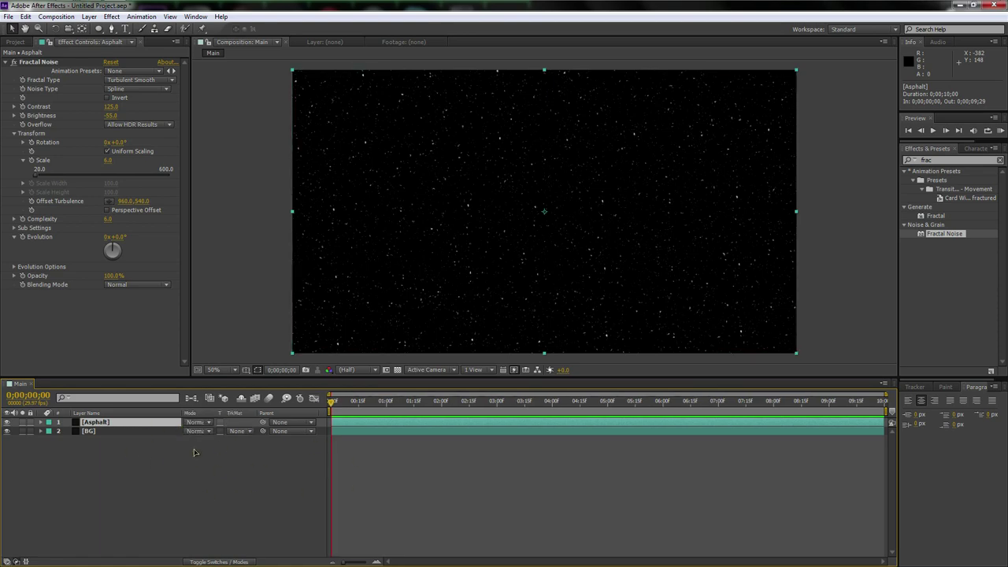
{"action": "left_click", "coordinate": [197, 422]}
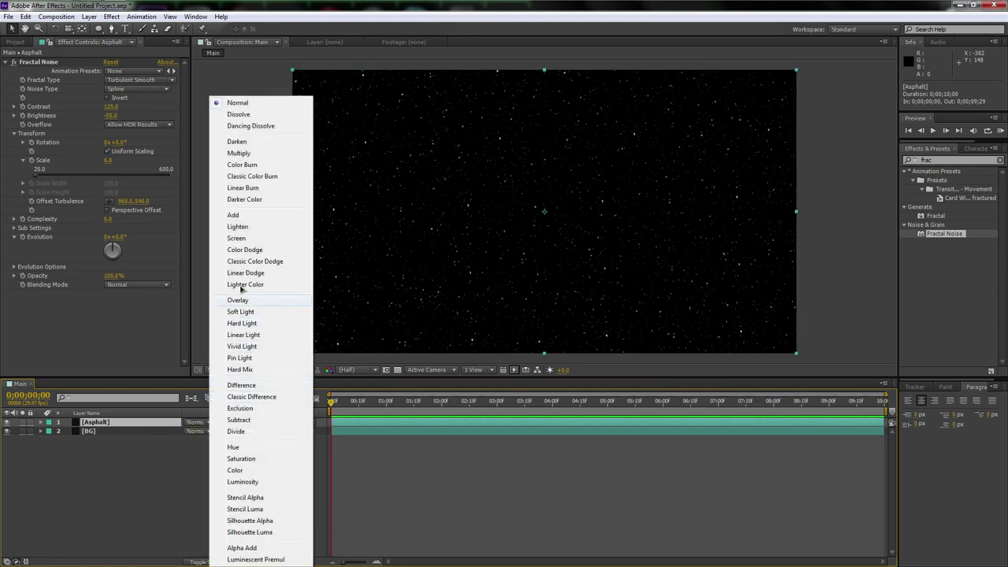
{"action": "left_click", "coordinate": [233, 215]}
{"action": "left_click", "coordinate": [239, 431]}
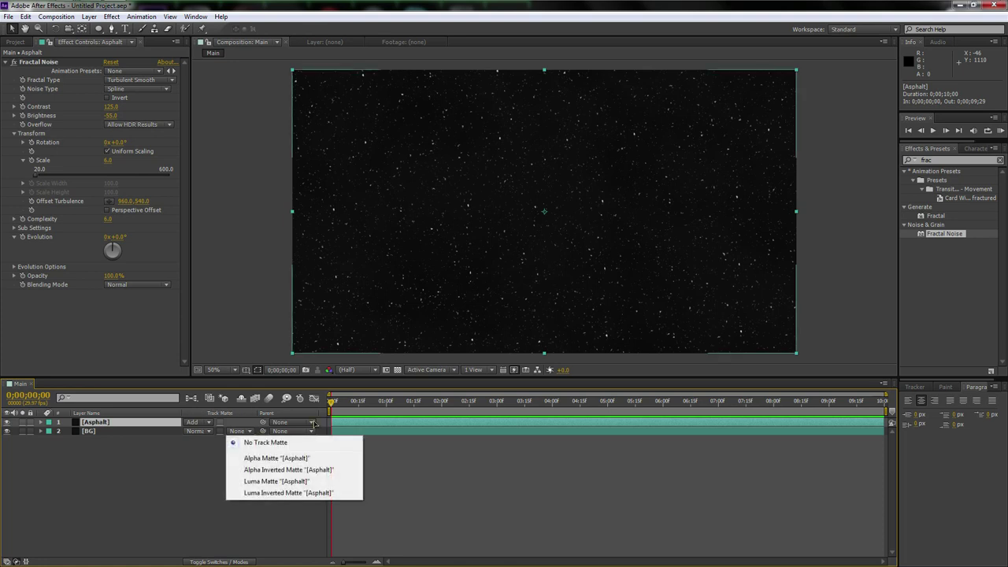
{"action": "left_click", "coordinate": [130, 434]}
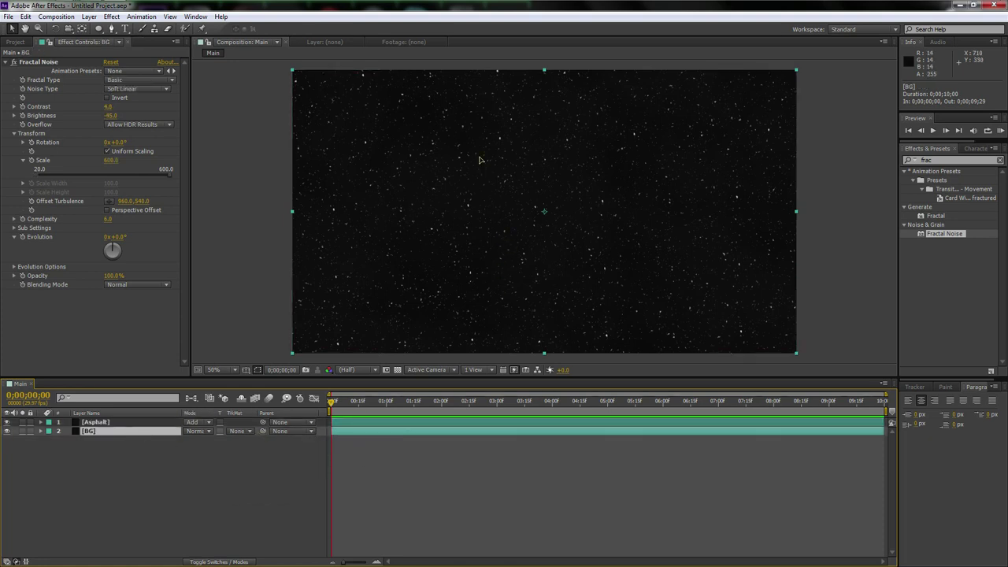
{"action": "key", "text": "slash"}
{"action": "left_click_drag", "start_coordinate": [626, 186], "coordinate": [611, 199]}
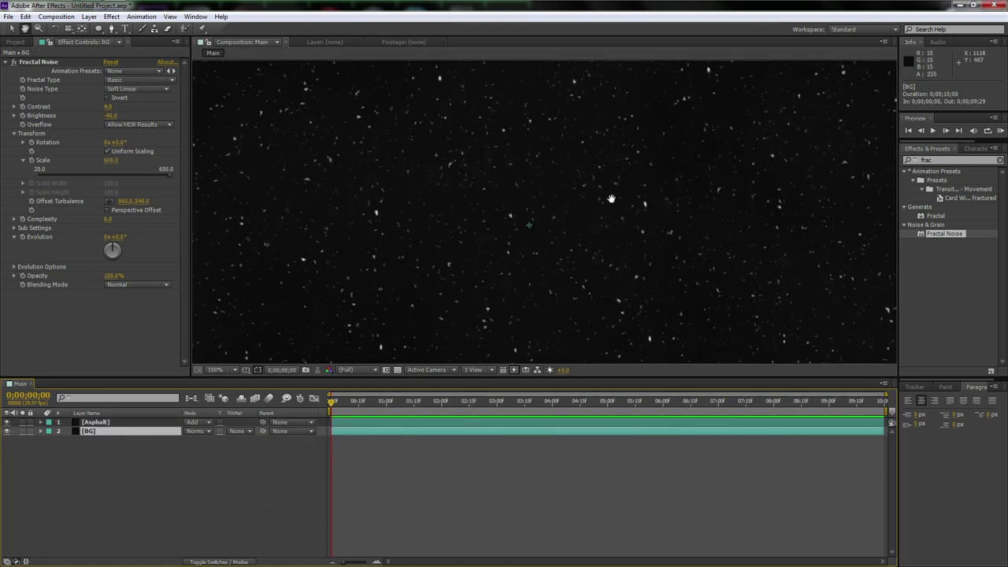
{"action": "scroll", "coordinate": [617, 183], "scroll_direction": "down", "scroll_amount": 1}
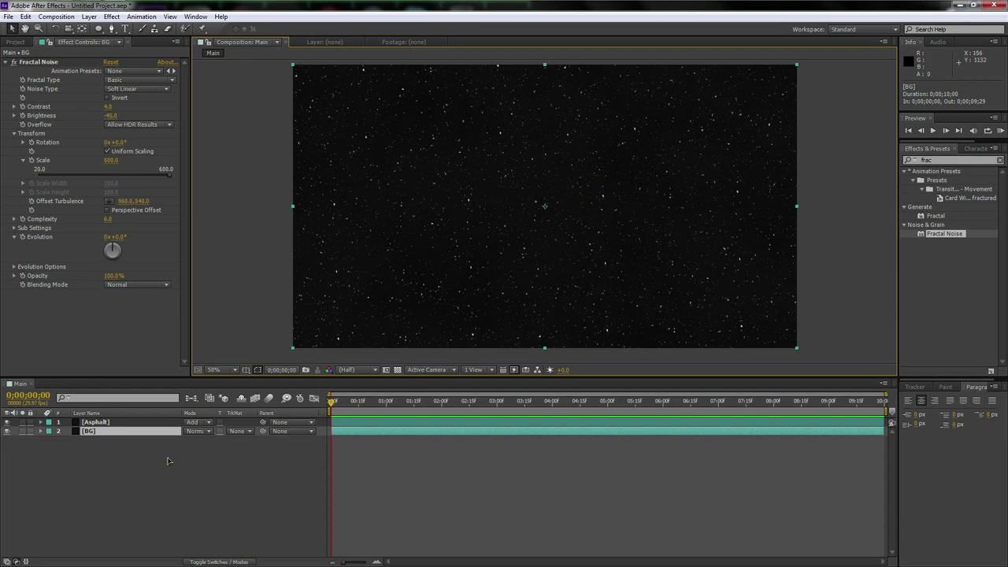
Pre-compose the Asphalt and BG layers together into a new composition named Asphalt BG.
{"action": "left_click", "coordinate": [118, 461]}
{"action": "left_click", "coordinate": [110, 431]}
{"action": "left_click", "coordinate": [110, 422], "text": "shift"}
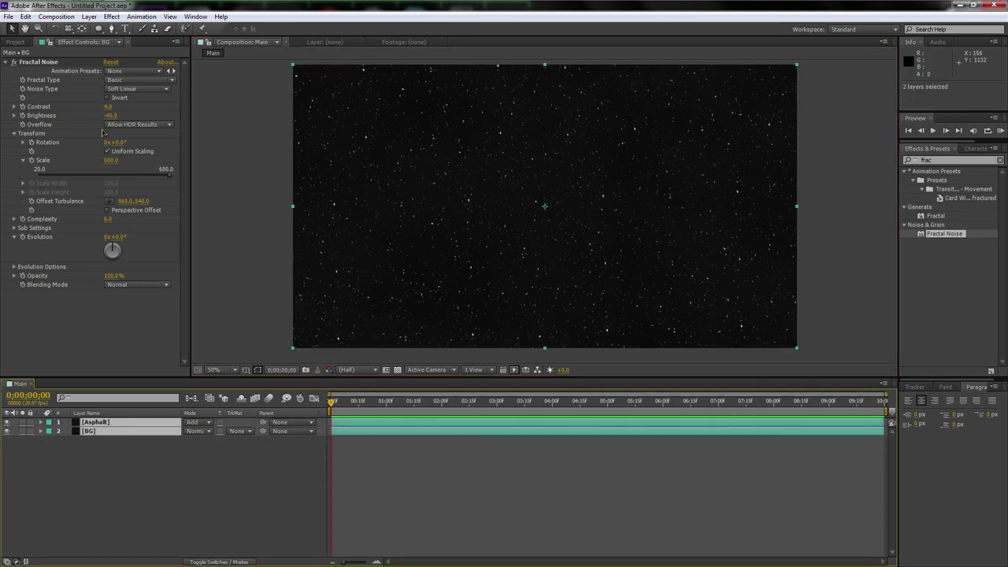
{"action": "left_click", "coordinate": [60, 16]}
{"action": "mouse_move", "coordinate": [87, 16]}
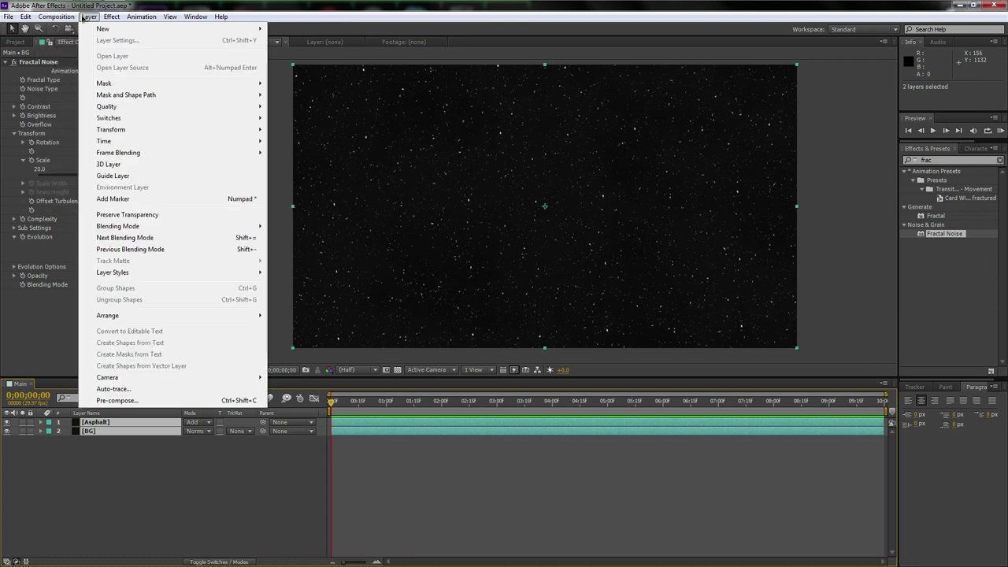
{"action": "left_click", "coordinate": [117, 400]}
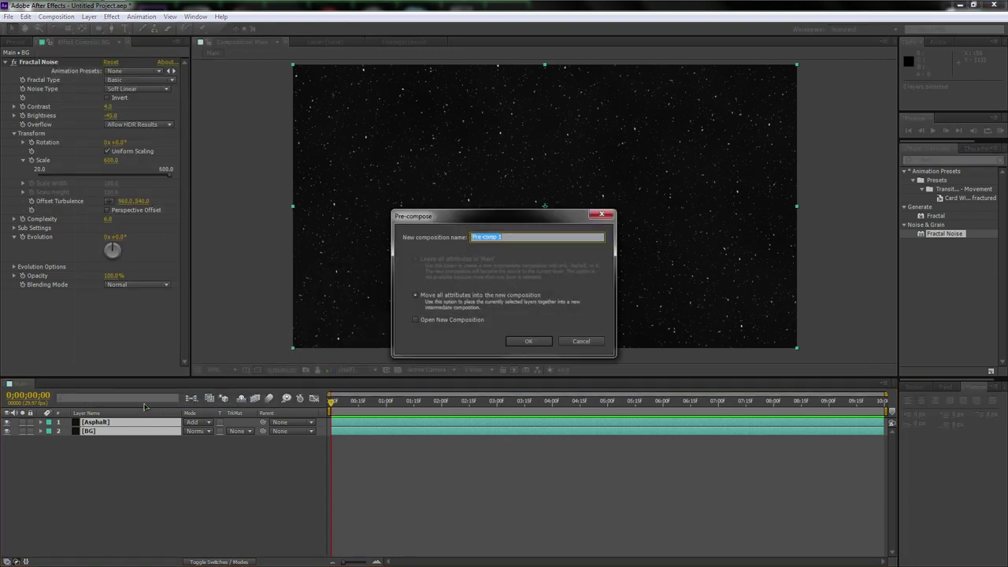
{"action": "type", "text": "Asphalt BG"}
{"action": "key", "text": "Return"}
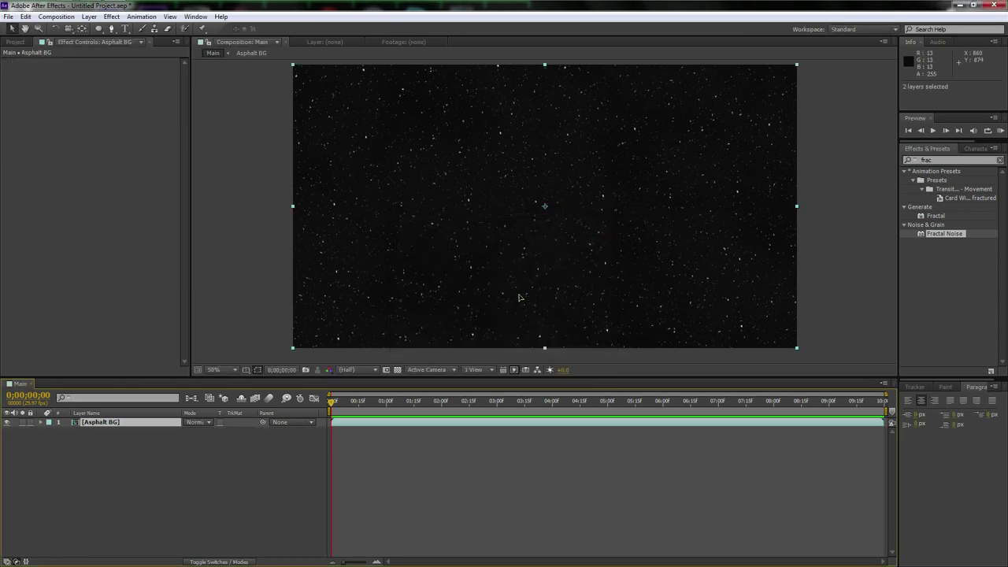
Hide the Asphalt BG layer and add a yellow text layer reading ROAD, INTRO, TEMPLATE on three separate lines.
{"action": "left_click", "coordinate": [111, 452]}
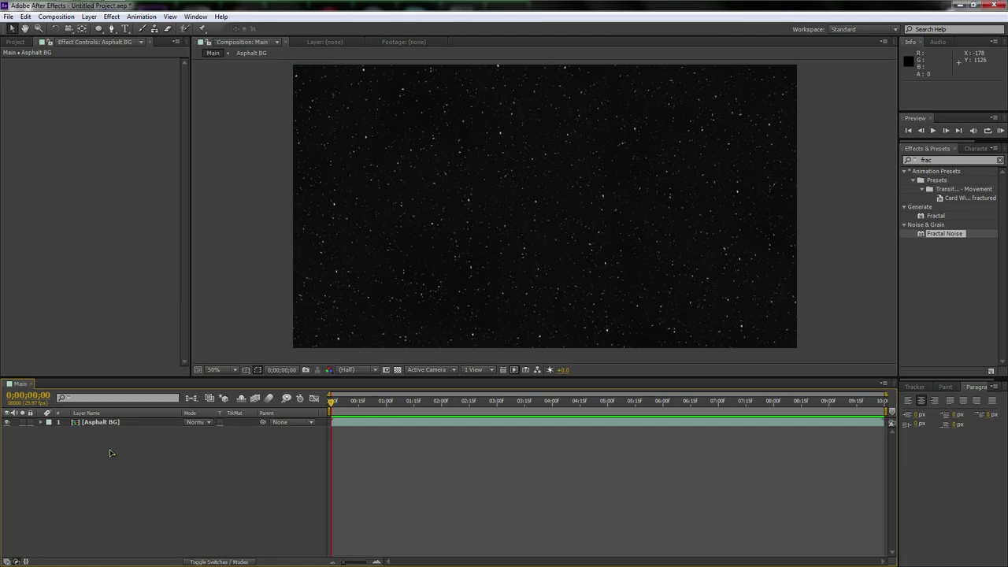
{"action": "left_click", "coordinate": [124, 29]}
{"action": "left_click", "coordinate": [8, 422]}
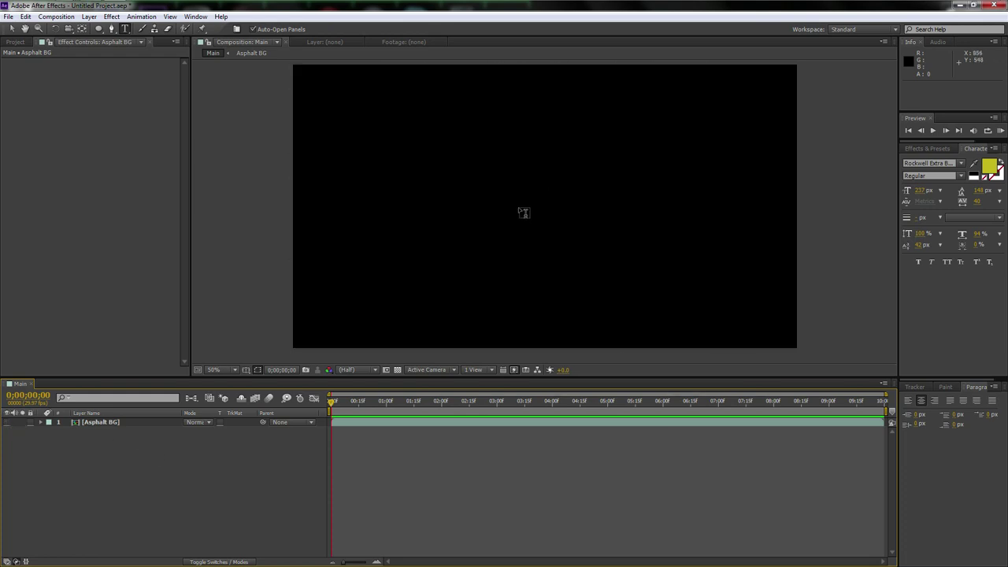
{"action": "left_click", "coordinate": [520, 211]}
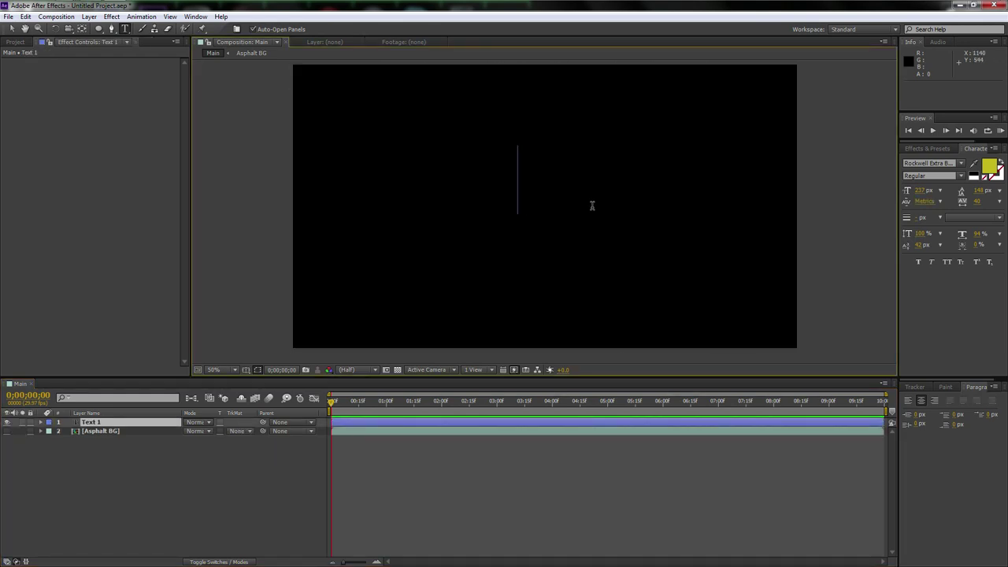
{"action": "type", "text": "ROA"}
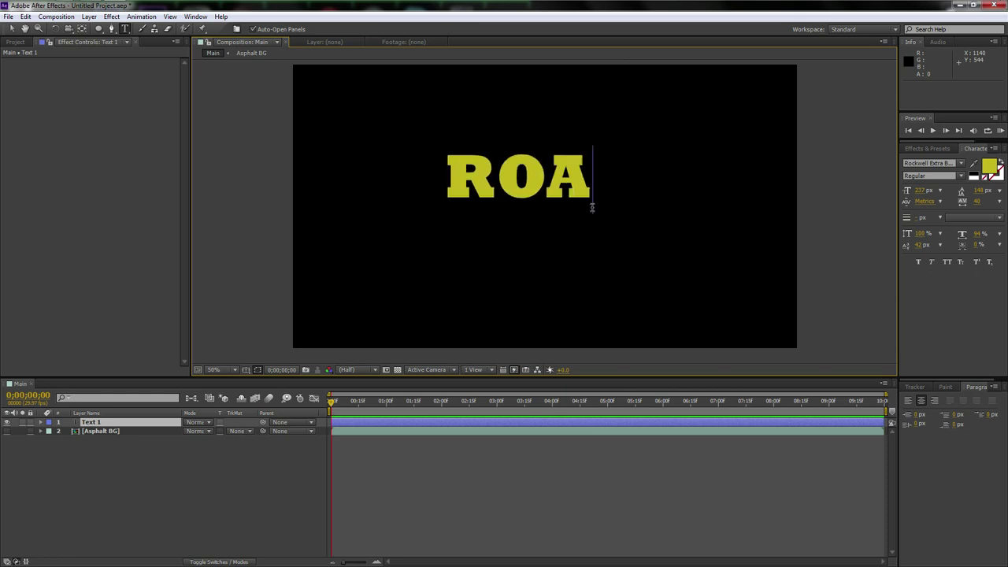
{"action": "type", "text": "D"}
{"action": "key", "text": "Return"}
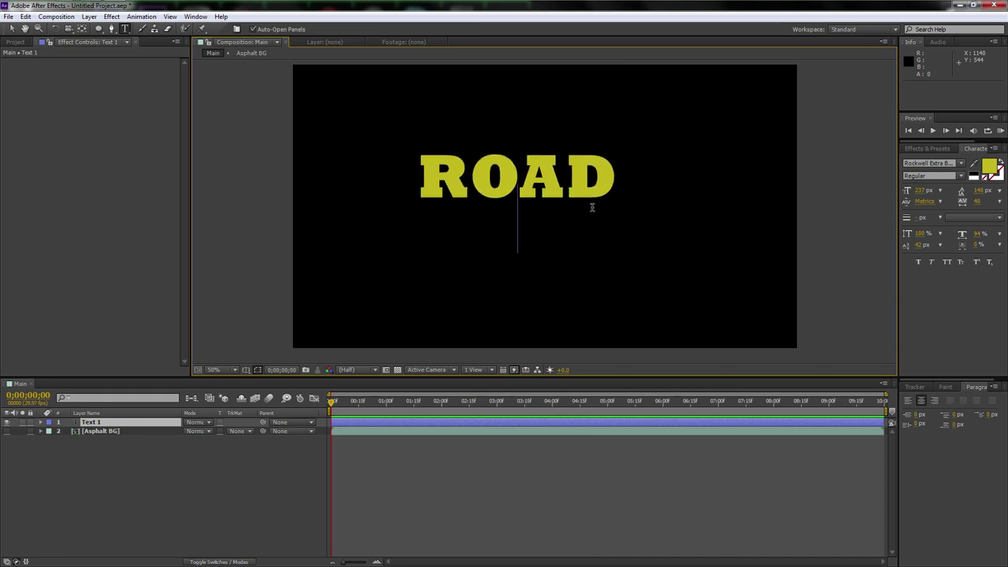
{"action": "type", "text": "INTRP"}
{"action": "key", "text": "BackSpace"}
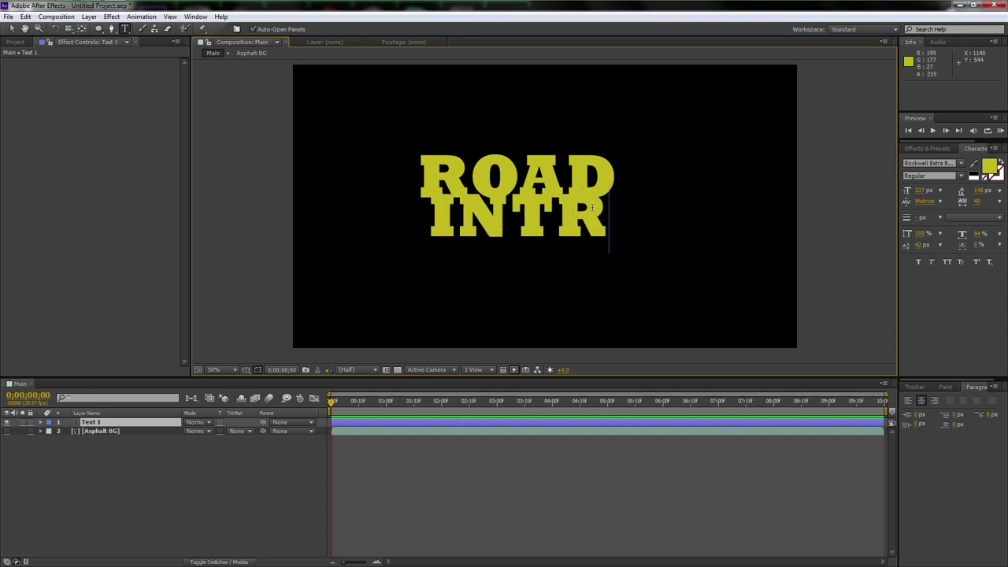
{"action": "type", "text": "O"}
{"action": "key", "text": "Return"}
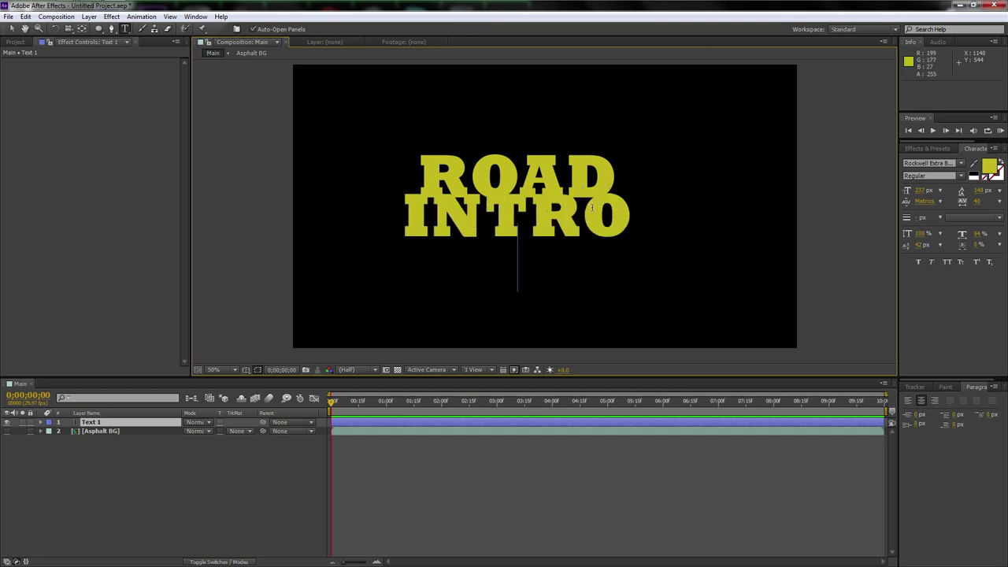
{"action": "type", "text": "TEMPLATE"}
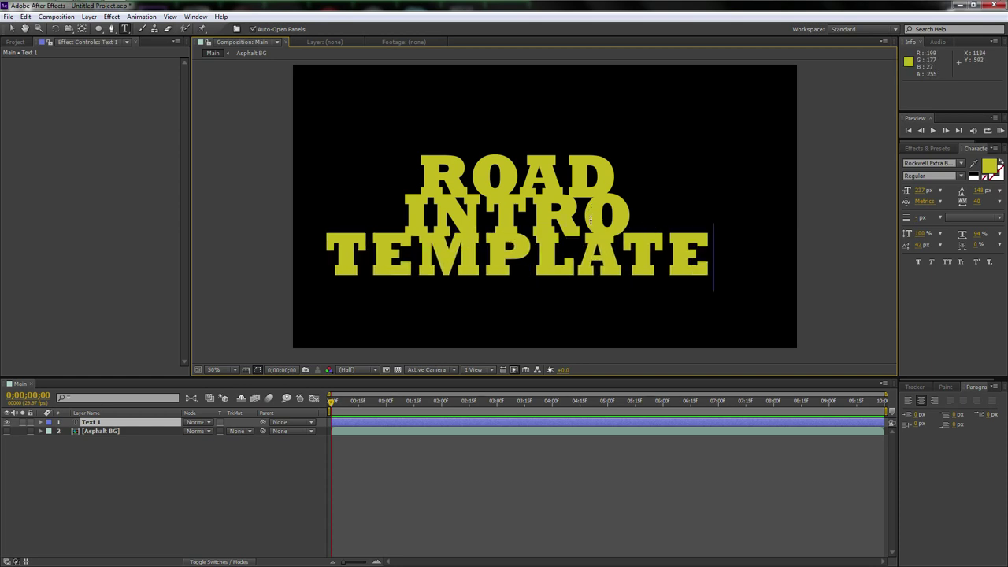
Reduce the font size of the word TEMPLATE to 139 px to match the width of INTRO.
{"action": "left_click_drag", "start_coordinate": [714, 277], "coordinate": [325, 256]}
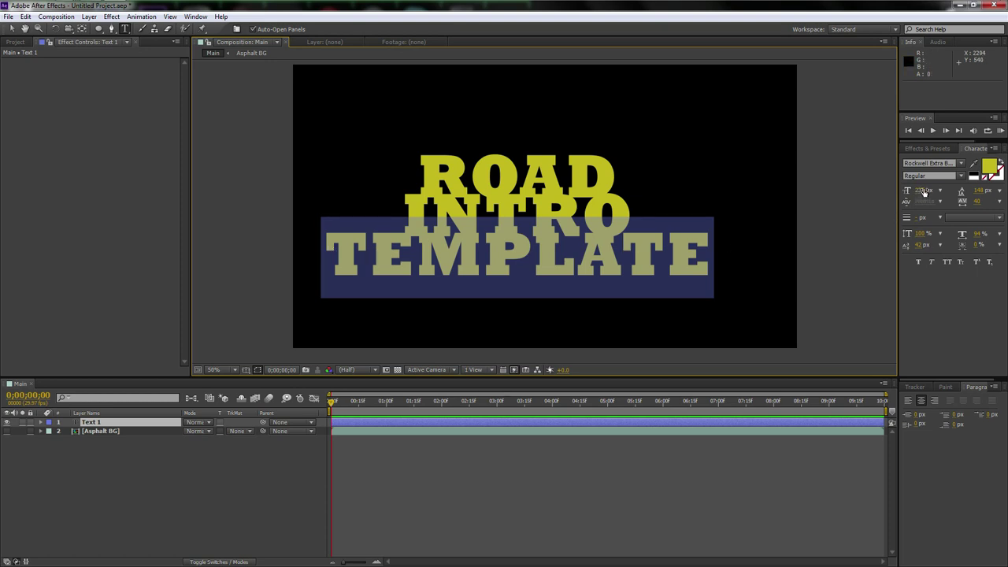
{"action": "left_click_drag", "start_coordinate": [924, 192], "coordinate": [907, 192]}
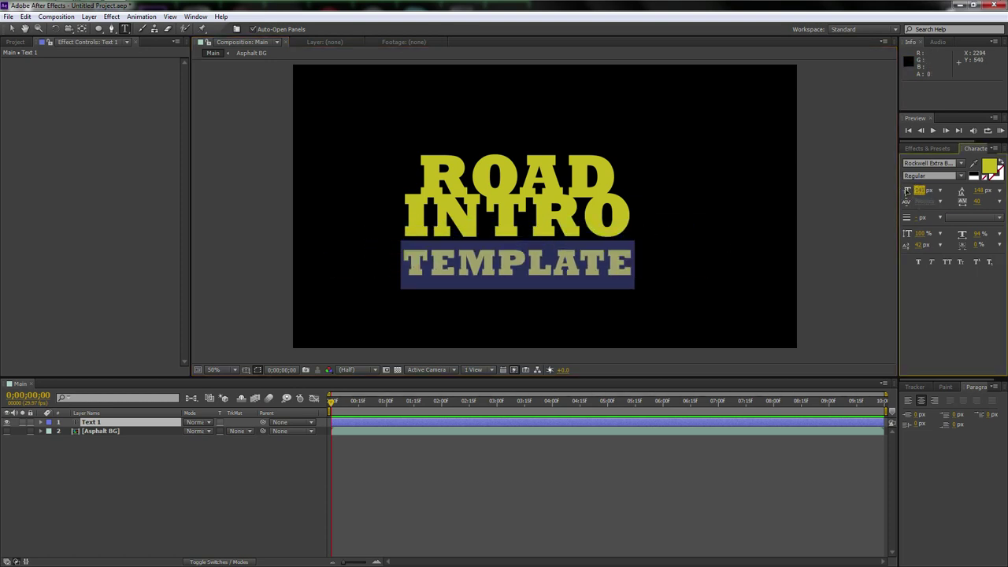
{"action": "left_click", "coordinate": [920, 190]}
{"action": "left_click", "coordinate": [939, 191]}
{"action": "left_click", "coordinate": [940, 191]}
{"action": "key", "text": "Down"}
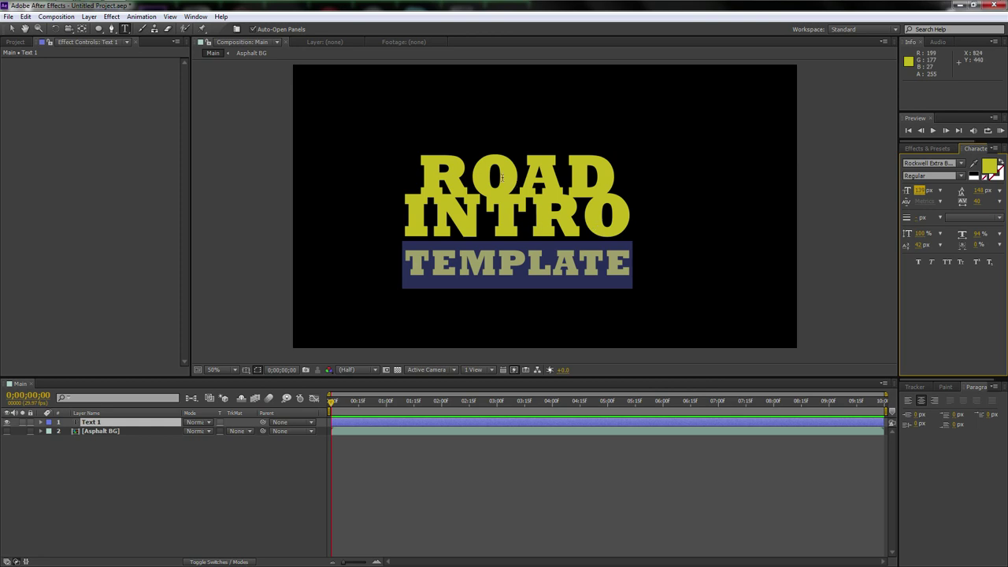
Enlarge the font size of the word ROAD to about the width of the INTRO line.
{"action": "left_click", "coordinate": [473, 170]}
{"action": "mouse_move", "coordinate": [433, 174]}
{"action": "left_mouse_down"}
{"action": "mouse_move", "coordinate": [646, 173]}
{"action": "mouse_move", "coordinate": [435, 172]}
{"action": "left_mouse_up"}
{"action": "left_click", "coordinate": [631, 173]}
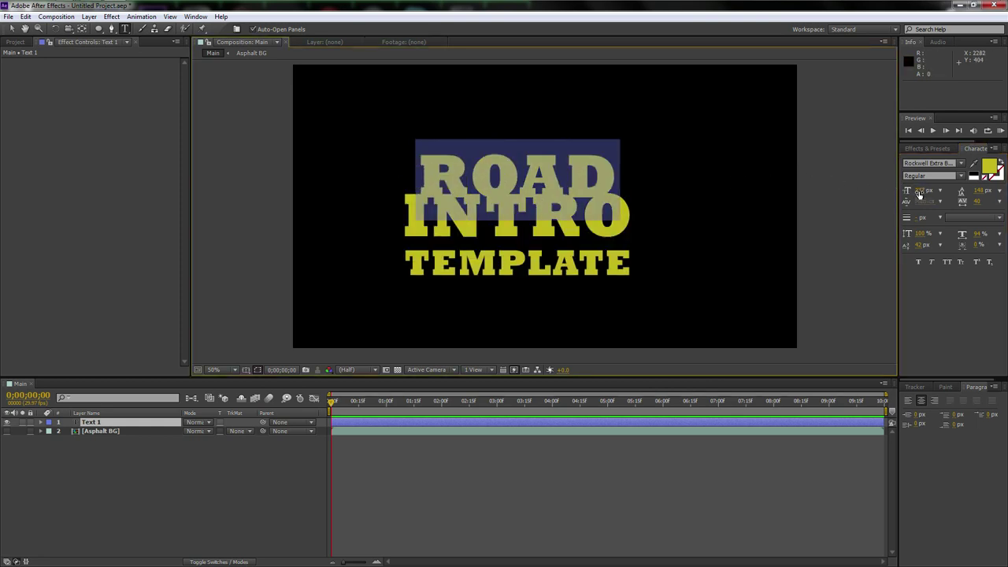
{"action": "mouse_move", "coordinate": [919, 195]}
{"action": "left_mouse_down"}
{"action": "mouse_move", "coordinate": [906, 195]}
{"action": "mouse_move", "coordinate": [942, 192]}
{"action": "mouse_move", "coordinate": [931, 192]}
{"action": "left_mouse_up"}
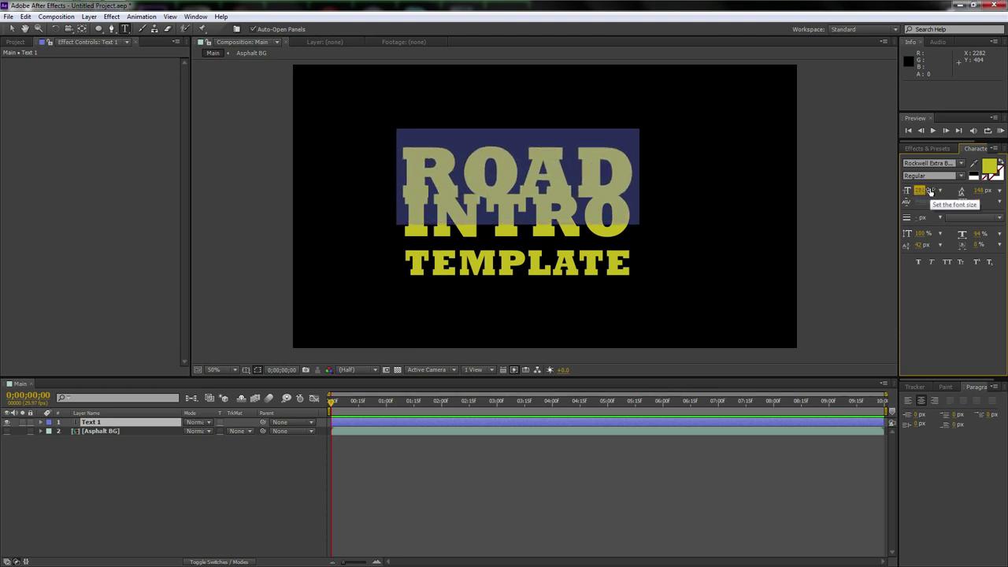
Increase the INTRO line's leading until it clears ROAD, and set the TEMPLATE line's leading to 112 px.
{"action": "left_click", "coordinate": [533, 219]}
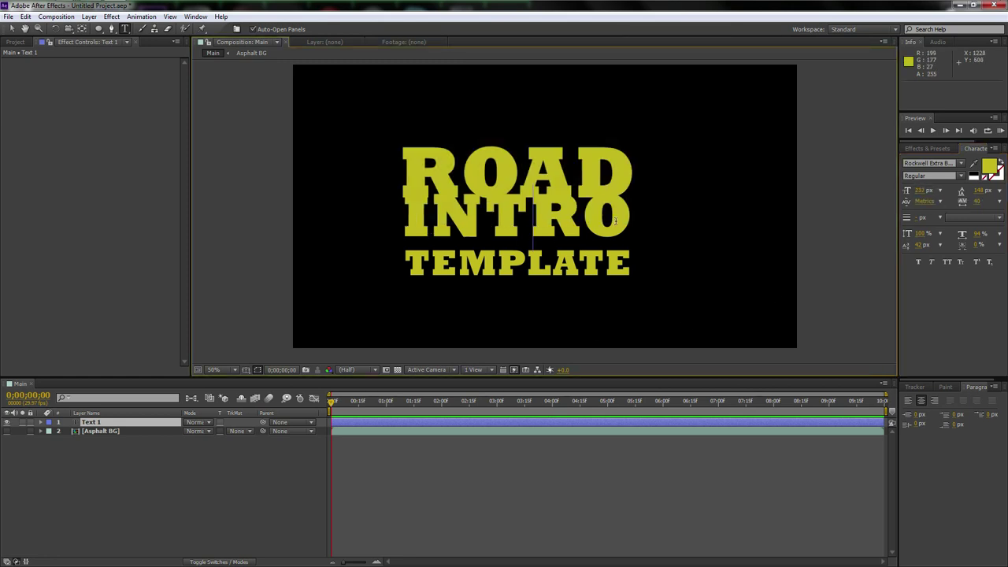
{"action": "left_click_drag", "start_coordinate": [635, 219], "coordinate": [378, 223]}
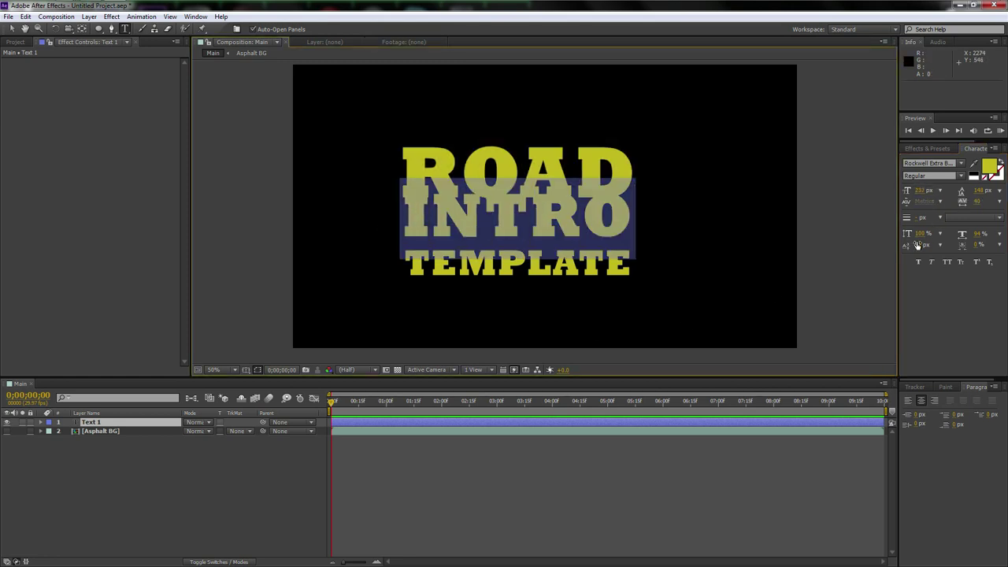
{"action": "left_click_drag", "start_coordinate": [961, 192], "coordinate": [983, 192]}
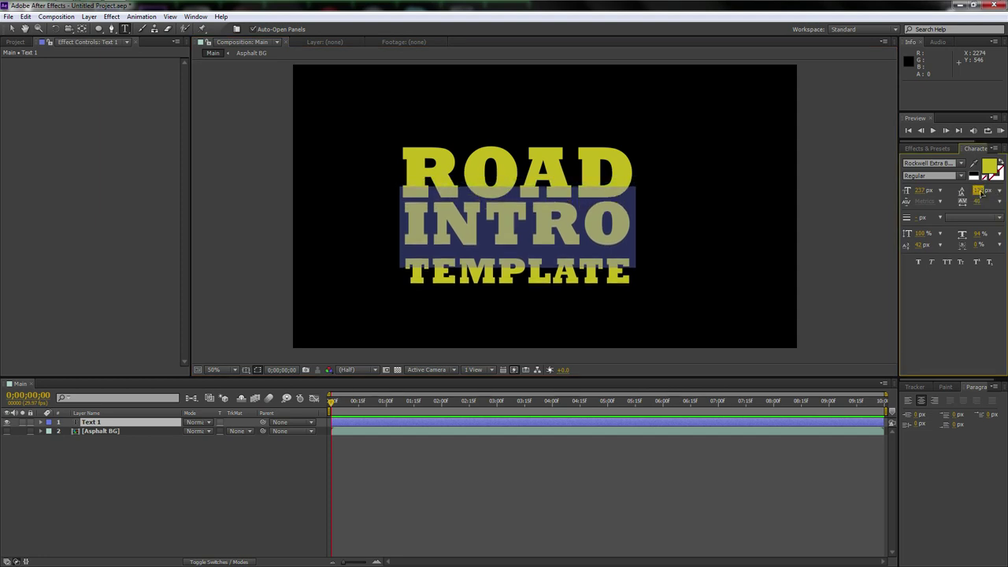
{"action": "left_click_drag", "start_coordinate": [634, 274], "coordinate": [357, 271]}
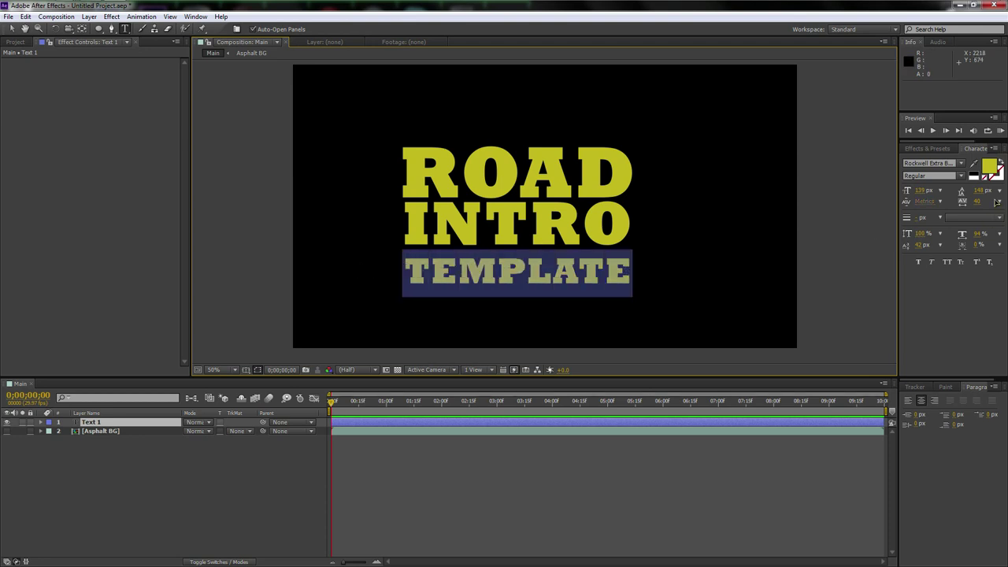
{"action": "left_click_drag", "start_coordinate": [979, 191], "coordinate": [985, 192]}
{"action": "left_click", "coordinate": [114, 522]}
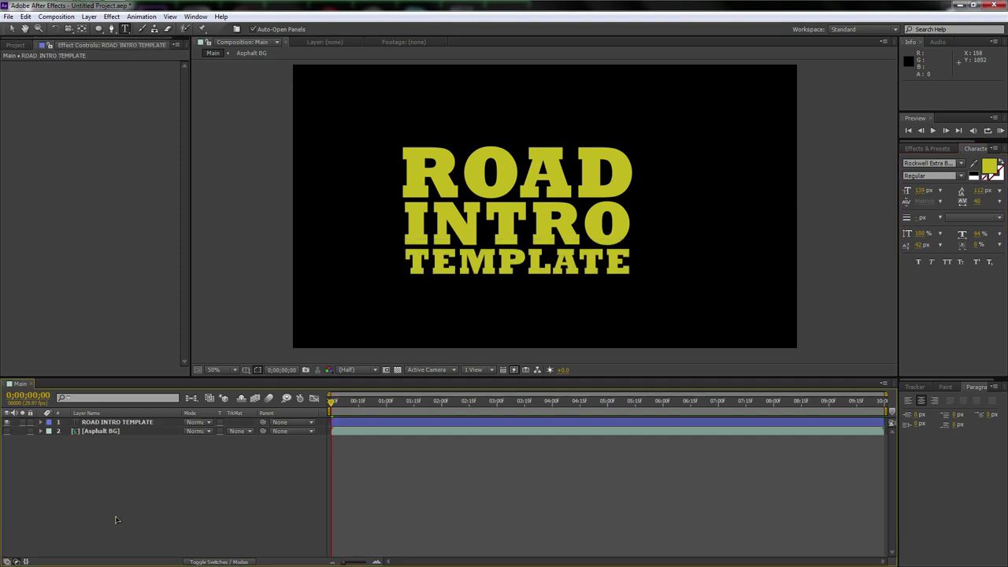
Apply centre paragraph alignment to all three lines of the ROAD INTRO TEMPLATE text.
{"action": "left_click", "coordinate": [630, 260]}
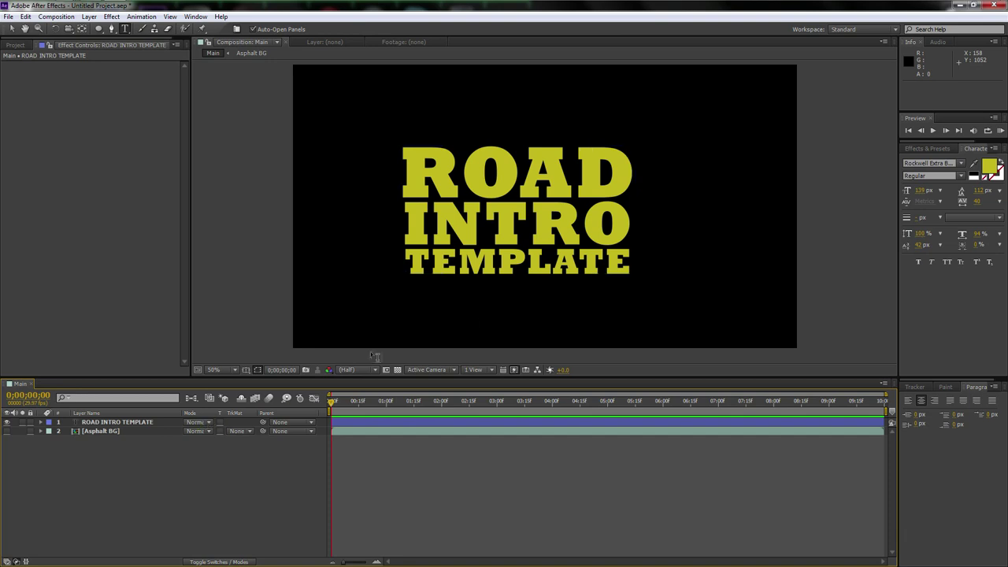
{"action": "left_click_drag", "start_coordinate": [631, 260], "coordinate": [454, 175]}
{"action": "key", "text": "ctrl+a"}
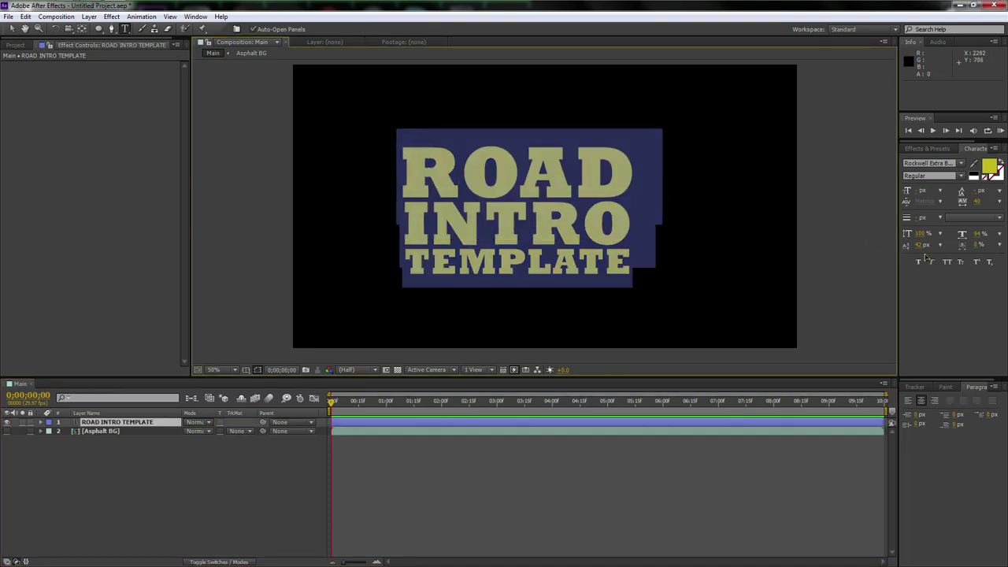
{"action": "left_click", "coordinate": [921, 400]}
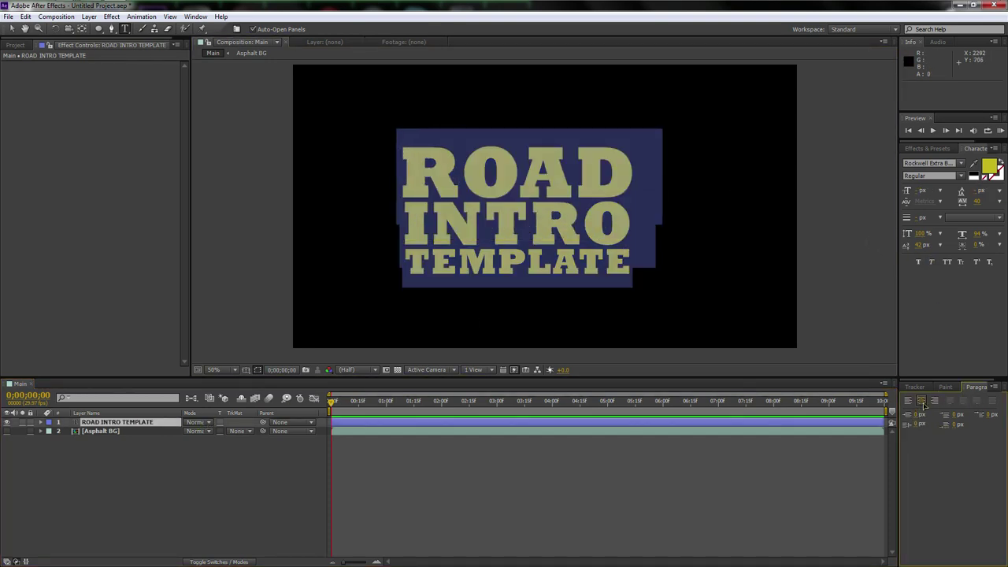
Move the ROAD INTRO TEMPLATE text to about the centre of the frame and scale it to 150%.
{"action": "left_click", "coordinate": [116, 431]}
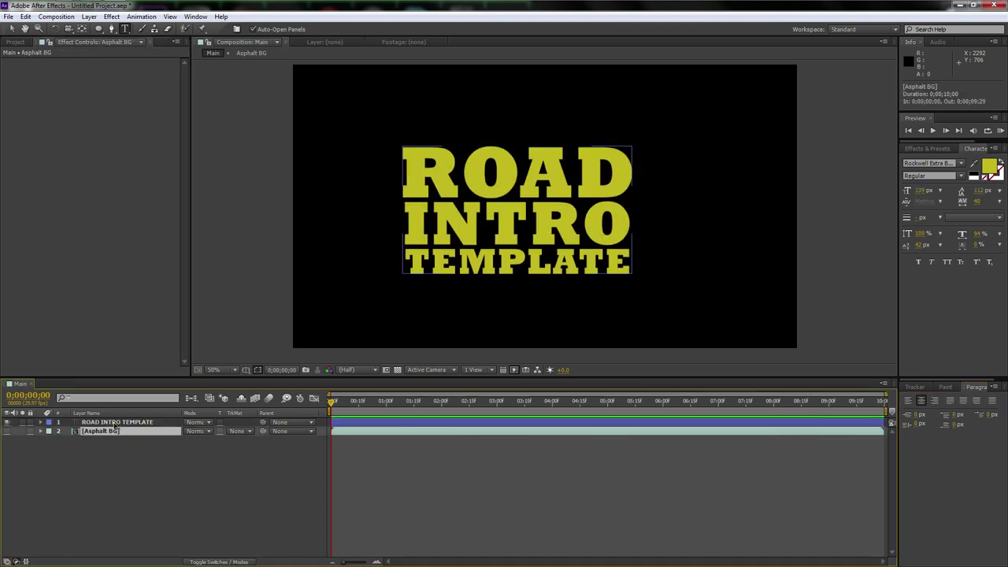
{"action": "left_click", "coordinate": [116, 423]}
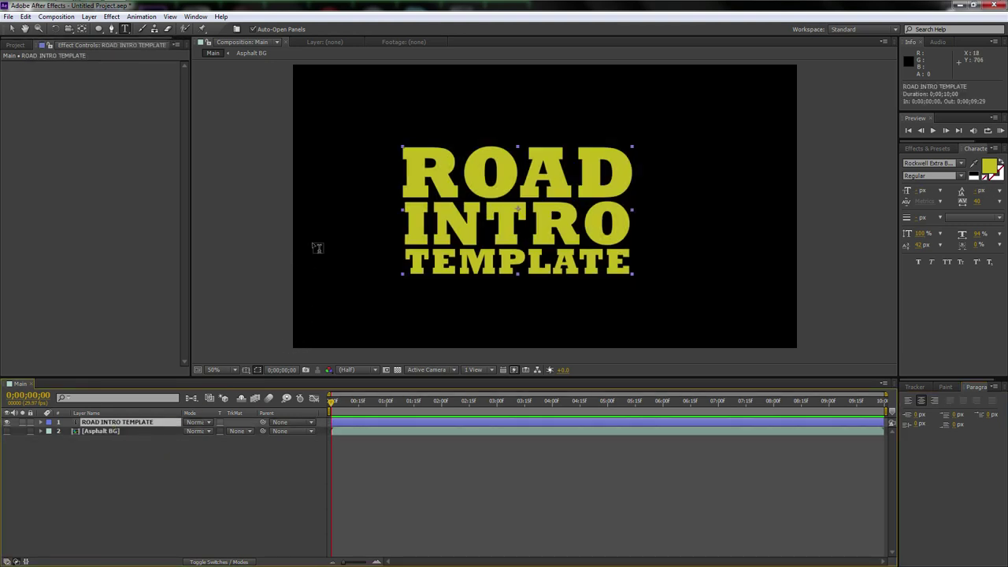
{"action": "left_click", "coordinate": [12, 28]}
{"action": "left_click_drag", "start_coordinate": [527, 238], "coordinate": [568, 239]}
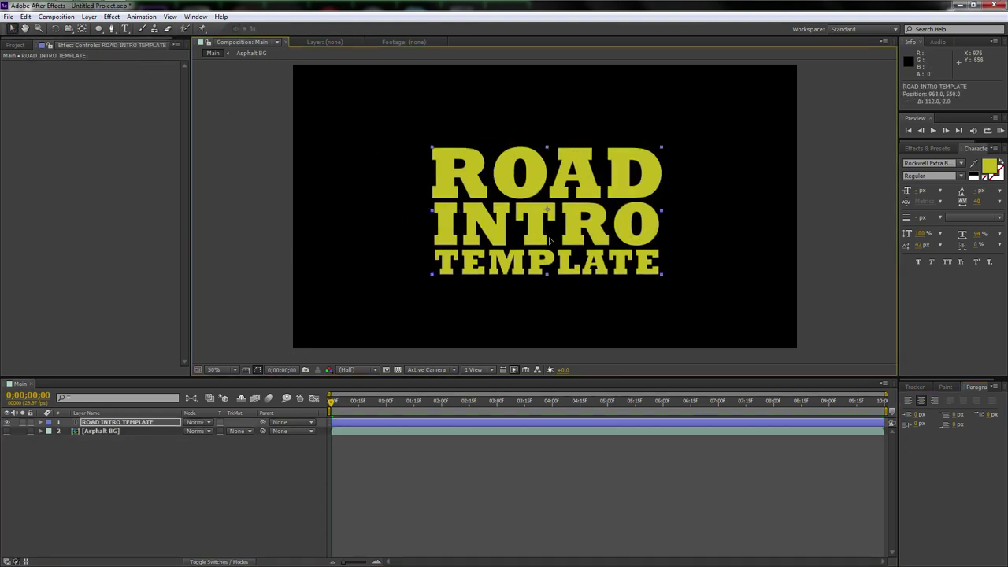
{"action": "key", "text": "s"}
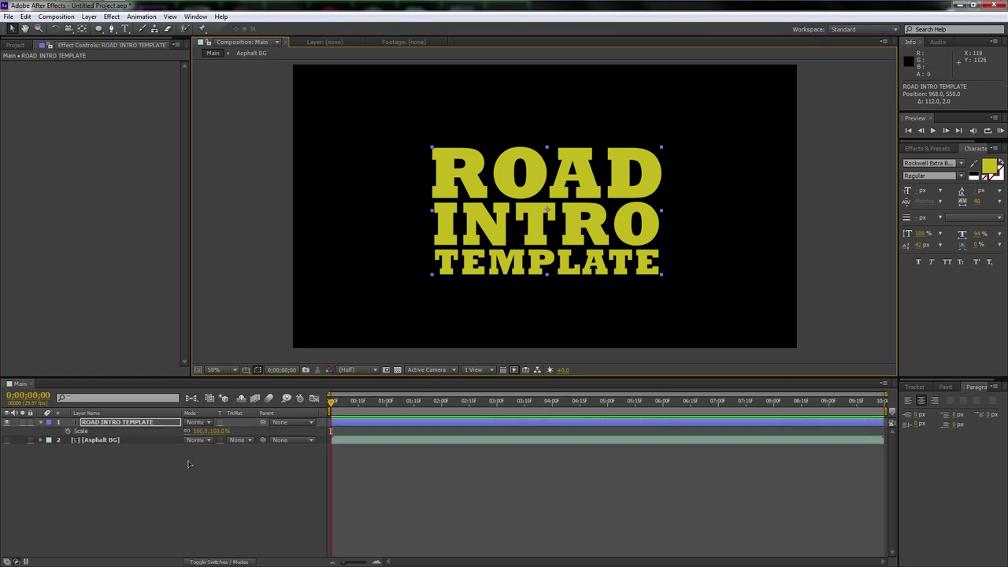
{"action": "left_click_drag", "start_coordinate": [198, 431], "coordinate": [224, 432]}
Nudge the enlarged title right and up to position 980, 534 to centre it in the frame.
{"action": "key", "text": "comma"}
{"action": "key", "text": "comma"}
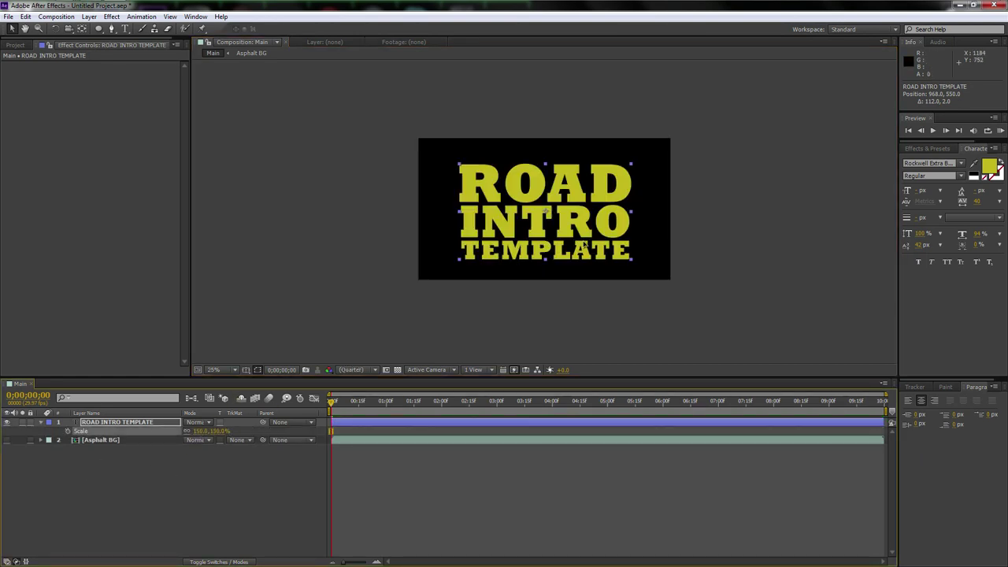
{"action": "key", "text": "Right"}
{"action": "key", "text": "Right"}
{"action": "key", "text": "Right"}
{"action": "key", "text": "Right"}
{"action": "key", "text": "Right"}
{"action": "key", "text": "Right"}
{"action": "key", "text": "Right"}
{"action": "key", "text": "Right"}
{"action": "key", "text": "Right"}
{"action": "key", "text": "Right"}
{"action": "key", "text": "Right"}
{"action": "key", "text": "Right"}
{"action": "key", "text": "Right"}
{"action": "key", "text": "Right"}
{"action": "key", "text": "Right"}
{"action": "key", "text": "Right"}
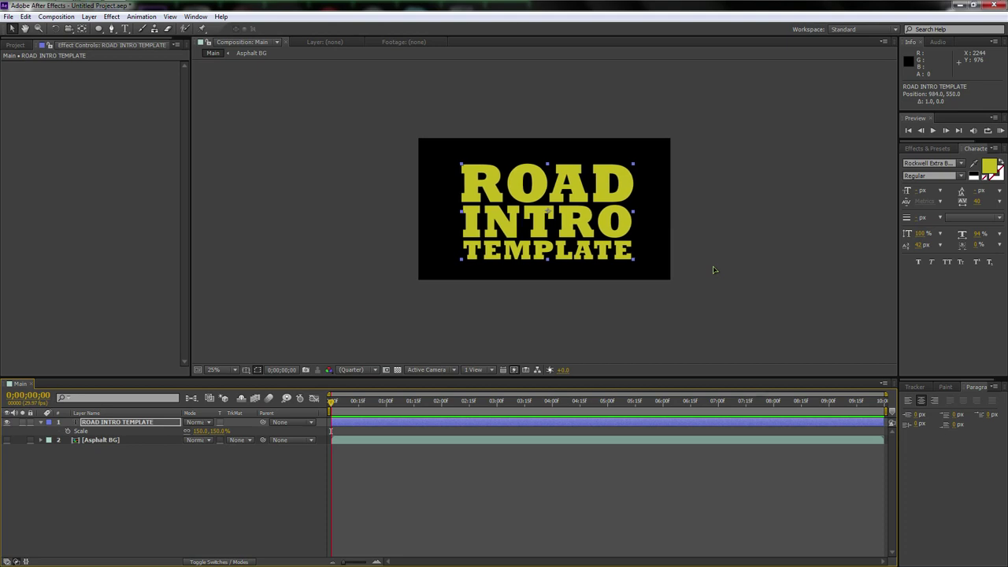
{"action": "key", "text": "Up"}
{"action": "key", "text": "Up"}
{"action": "key", "text": "Up"}
{"action": "key", "text": "Up"}
{"action": "key", "text": "Up"}
{"action": "key", "text": "Up"}
{"action": "key", "text": "Up"}
{"action": "key", "text": "Up"}
{"action": "key", "text": "Up"}
{"action": "key", "text": "Up"}
{"action": "key", "text": "Up"}
{"action": "key", "text": "Up"}
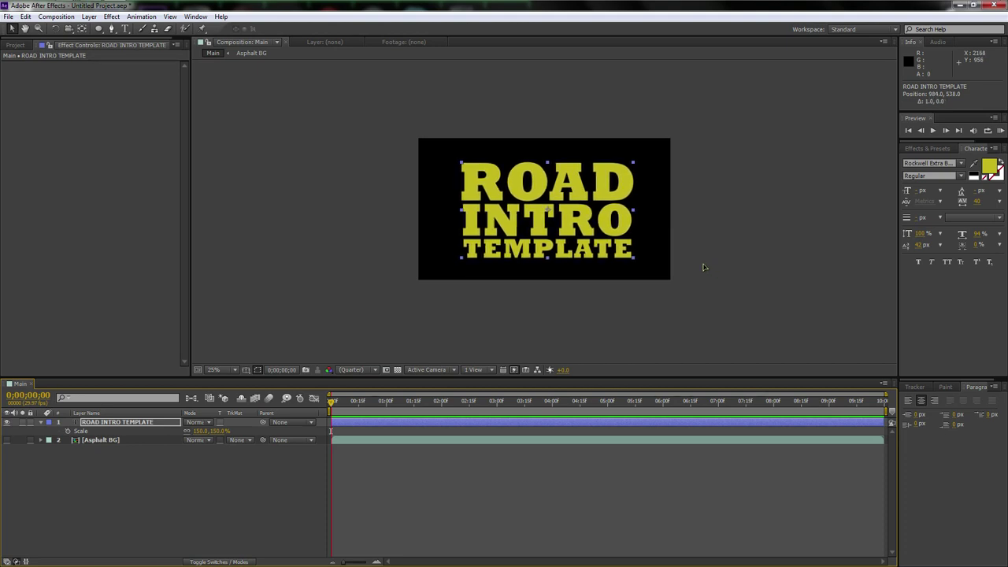
{"action": "key", "text": "Left"}
{"action": "key", "text": "Left"}
{"action": "key", "text": "Left"}
{"action": "key", "text": "Left"}
{"action": "key", "text": "Up"}
{"action": "key", "text": "Up"}
{"action": "key", "text": "Up"}
{"action": "key", "text": "Up"}
{"action": "key", "text": "period"}
{"action": "key", "text": "period"}
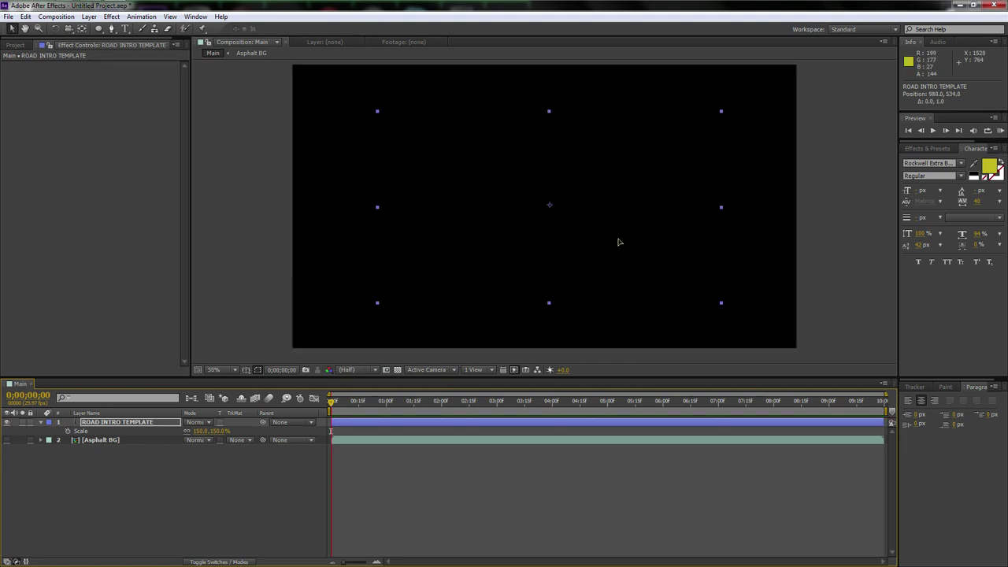
Try smaller scales of 120%, 115% and 100% on the title text layer.
{"action": "left_click", "coordinate": [148, 463]}
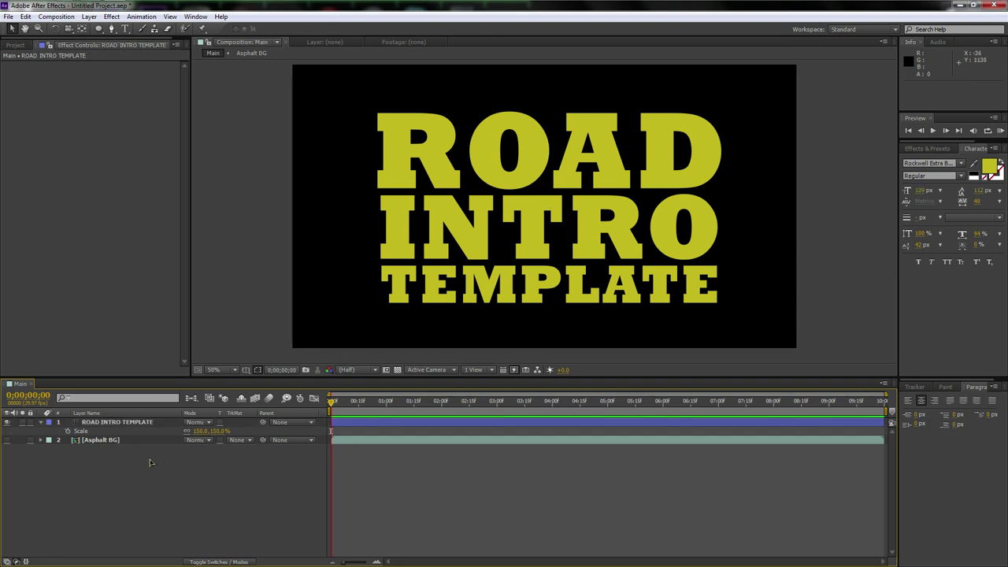
{"action": "left_click", "coordinate": [203, 432]}
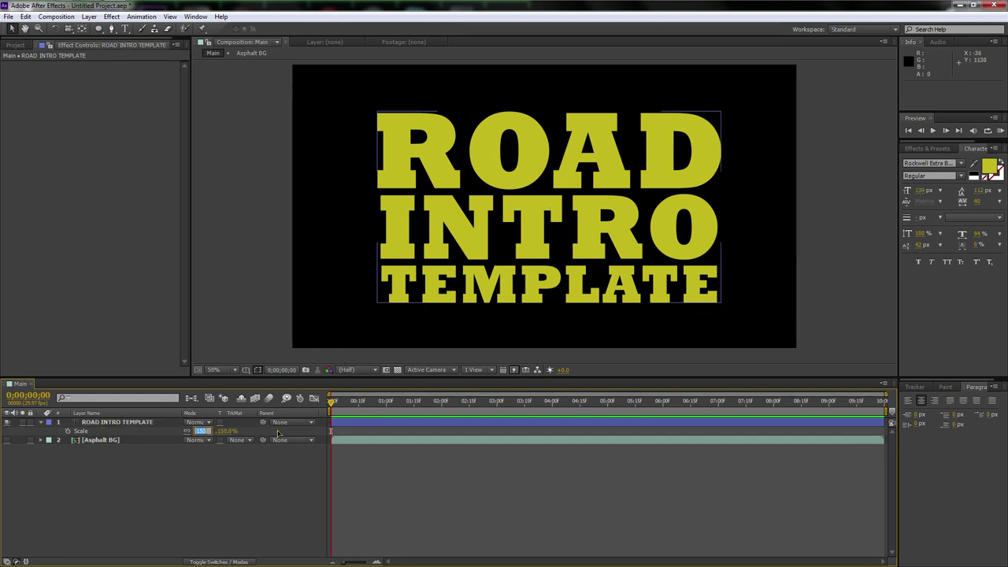
{"action": "key", "text": "BackSpace"}
{"action": "type", "text": "120"}
{"action": "key", "text": "Return"}
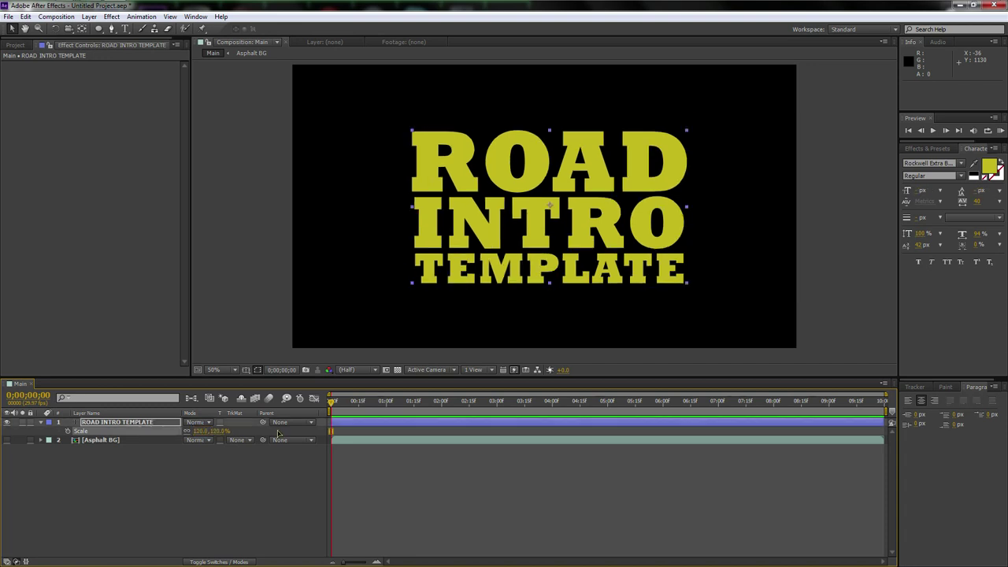
{"action": "left_click", "coordinate": [202, 432]}
{"action": "key", "text": "Return"}
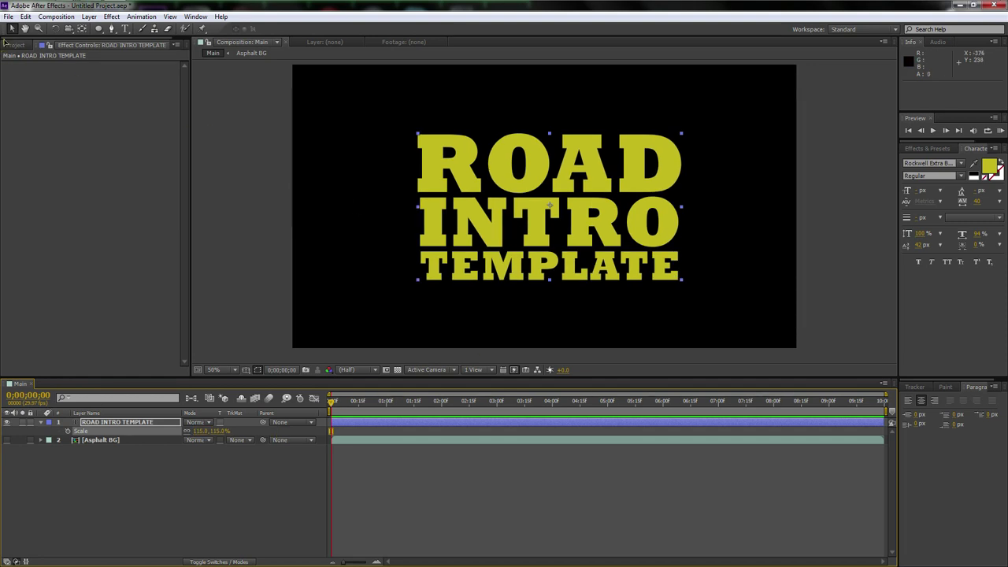
{"action": "left_click", "coordinate": [299, 451]}
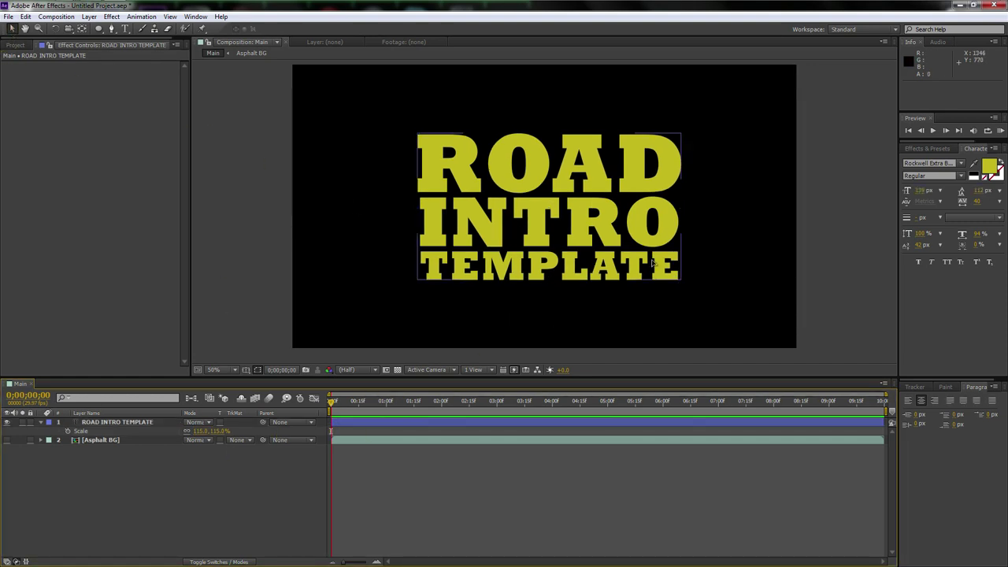
{"action": "left_click", "coordinate": [198, 432]}
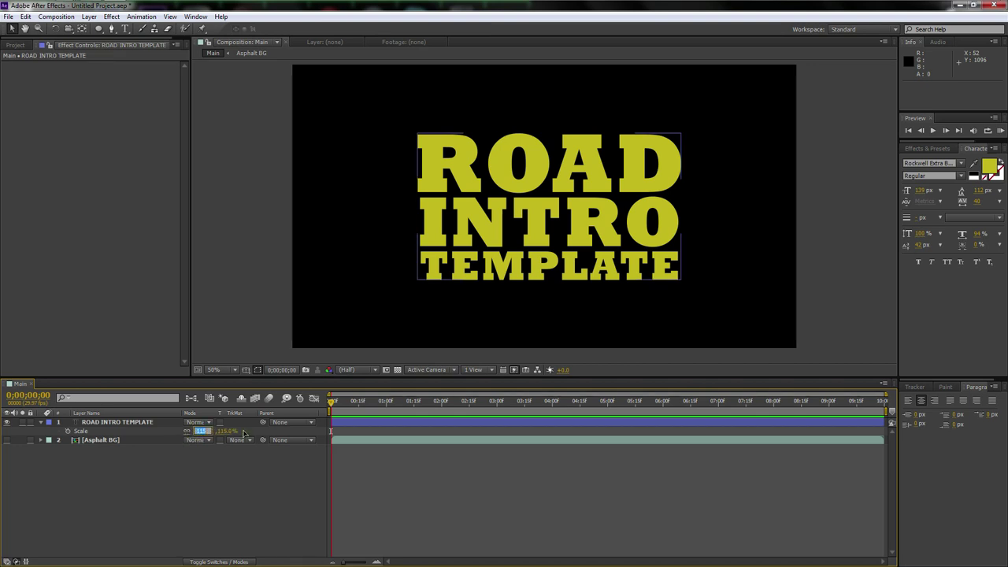
{"action": "type", "text": "100"}
{"action": "key", "text": "Return"}
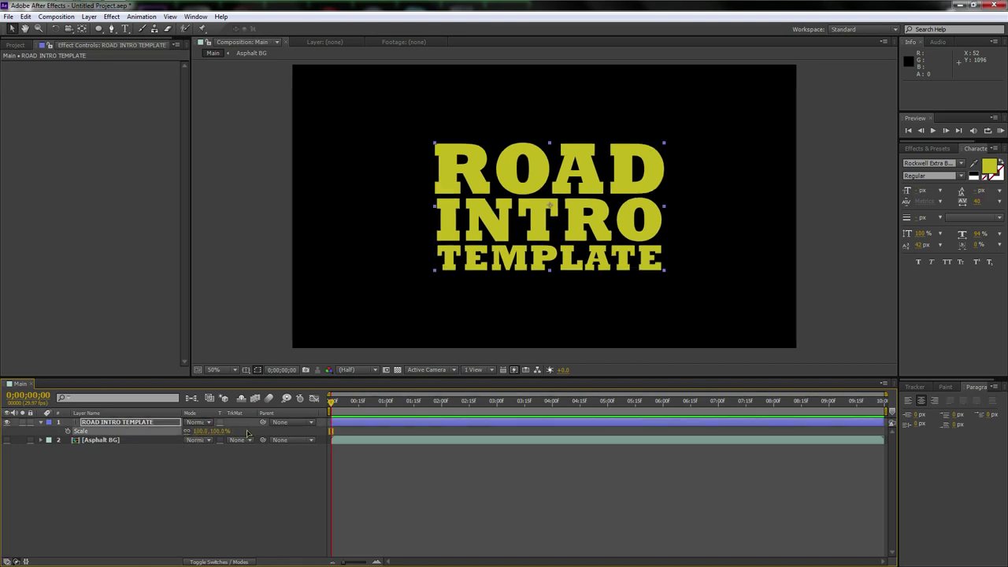
Set the title text layer's scale to 105%.
{"action": "left_click", "coordinate": [206, 431]}
{"action": "type", "text": "105"}
{"action": "key", "text": "Return"}
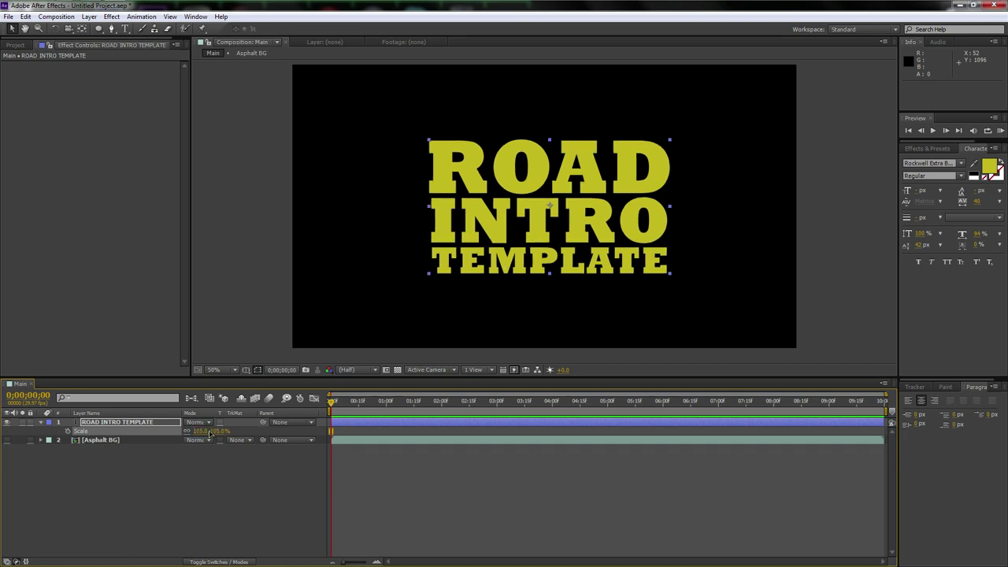
{"action": "left_click", "coordinate": [164, 520]}
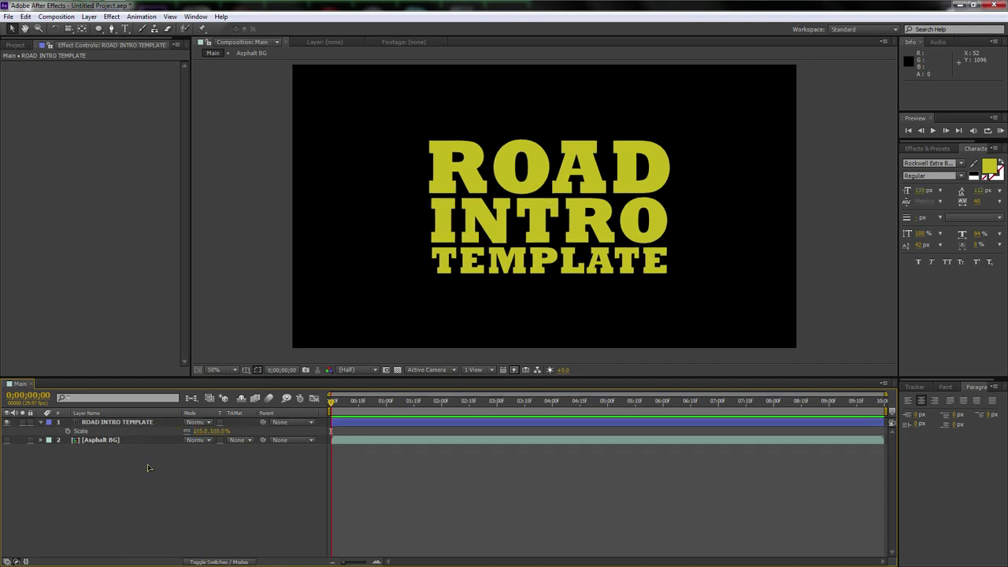
Pre-compose the ROAD INTRO TEMPLATE text layer into a new composition named Logo, moving all attributes.
{"action": "left_click", "coordinate": [111, 424]}
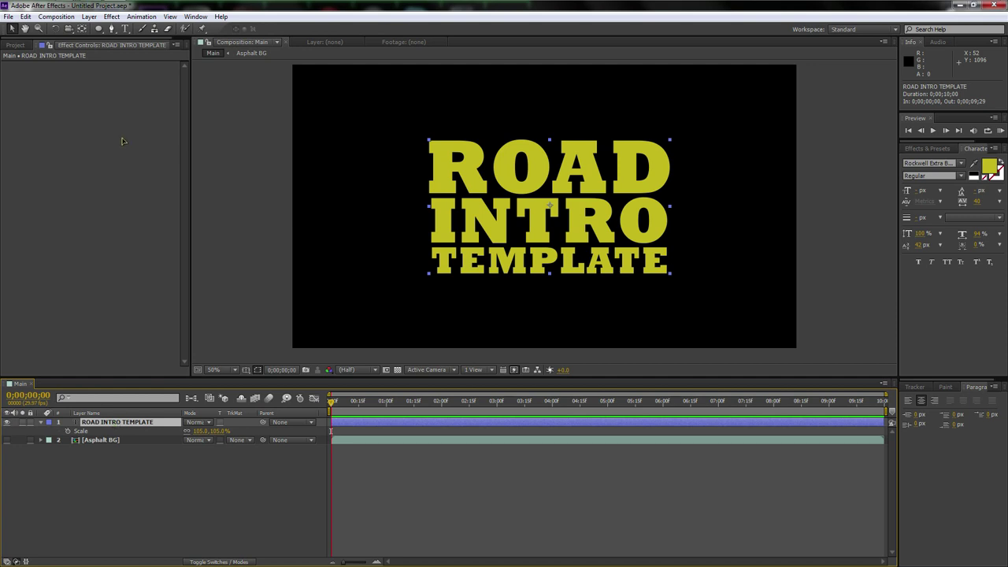
{"action": "left_click", "coordinate": [89, 17]}
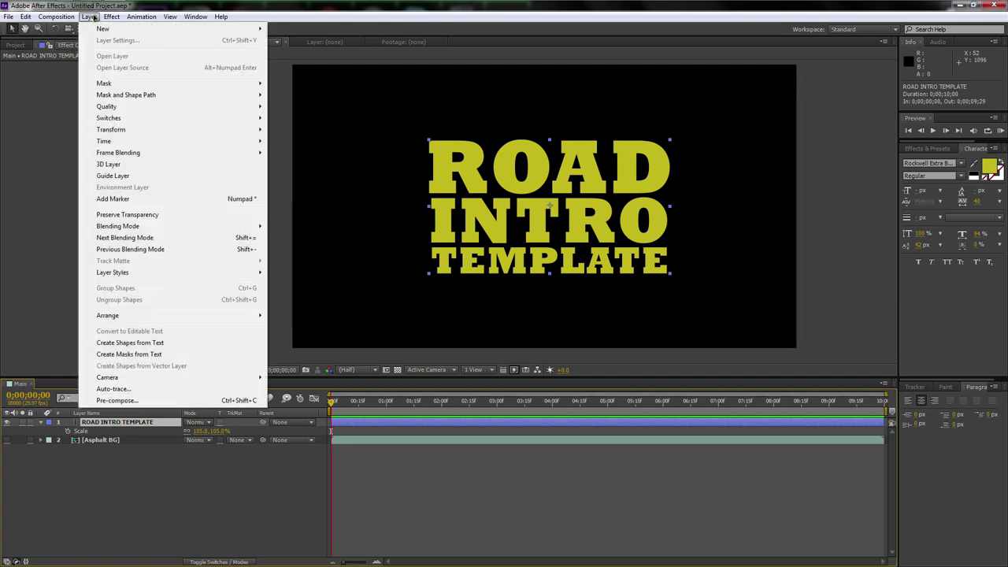
{"action": "left_click", "coordinate": [117, 400]}
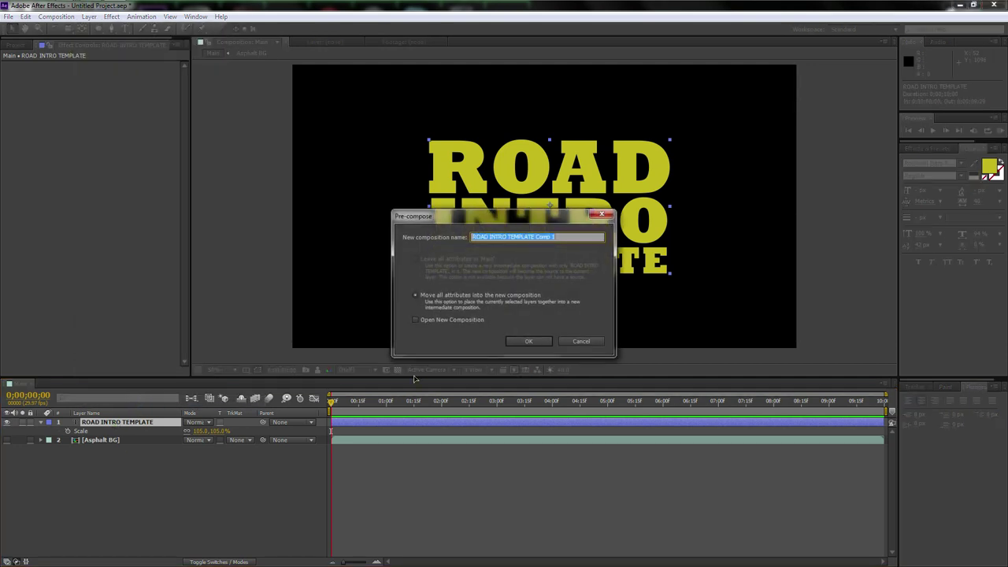
{"action": "type", "text": "Logo"}
{"action": "key", "text": "Return"}
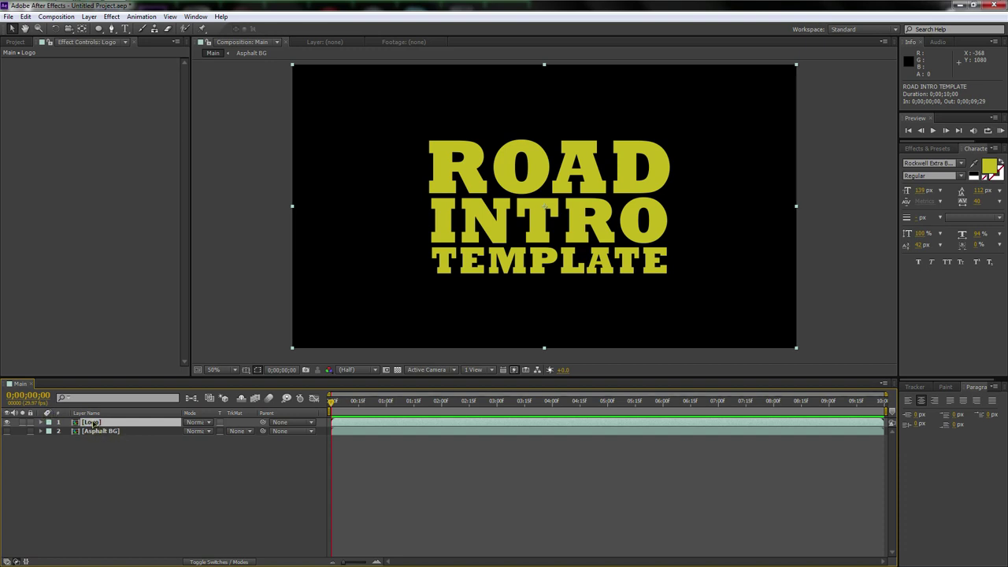
Open the Logo composition and add a 1920 x 1080 px solid with its yellow colour sampled from the title text.
{"action": "double_click", "coordinate": [93, 422]}
{"action": "left_click", "coordinate": [119, 424]}
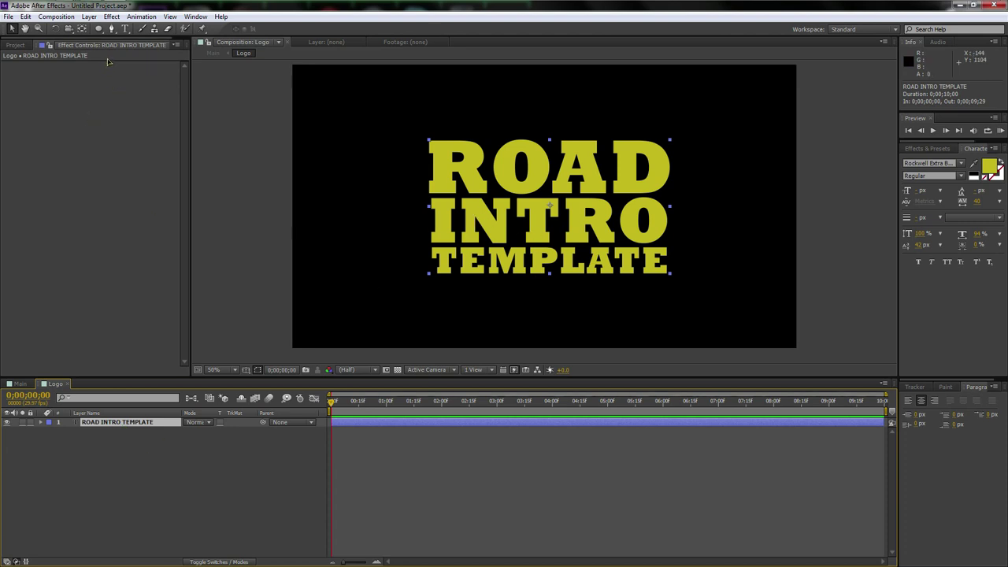
{"action": "right_click", "coordinate": [124, 454]}
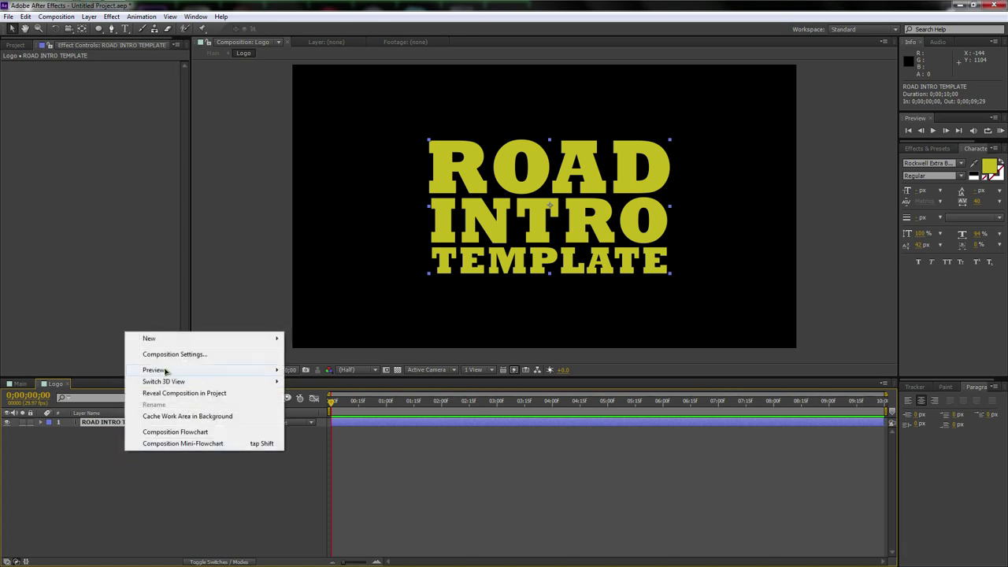
{"action": "mouse_move", "coordinate": [169, 340]}
{"action": "left_click", "coordinate": [335, 370]}
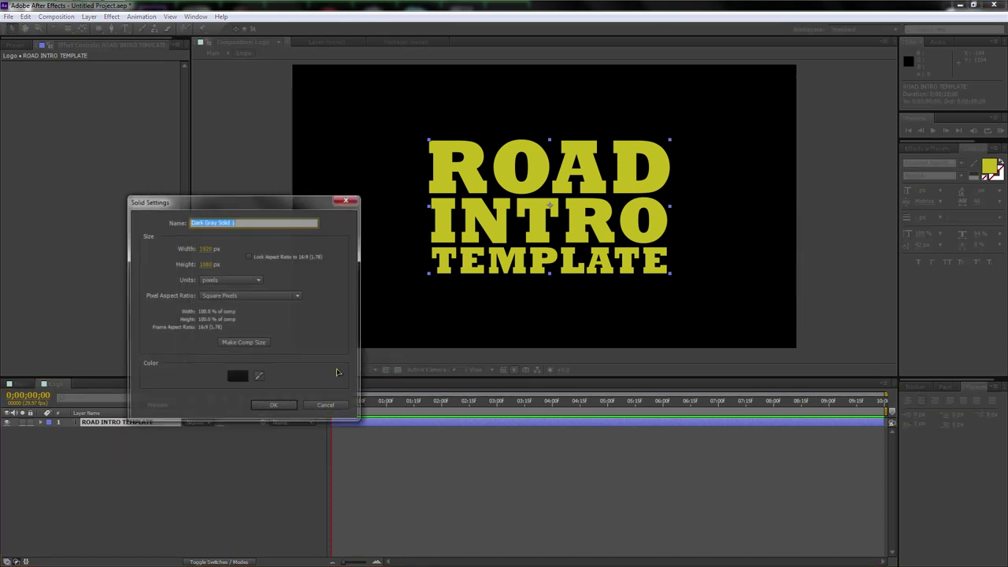
{"action": "left_click", "coordinate": [259, 377]}
{"action": "left_click", "coordinate": [509, 154]}
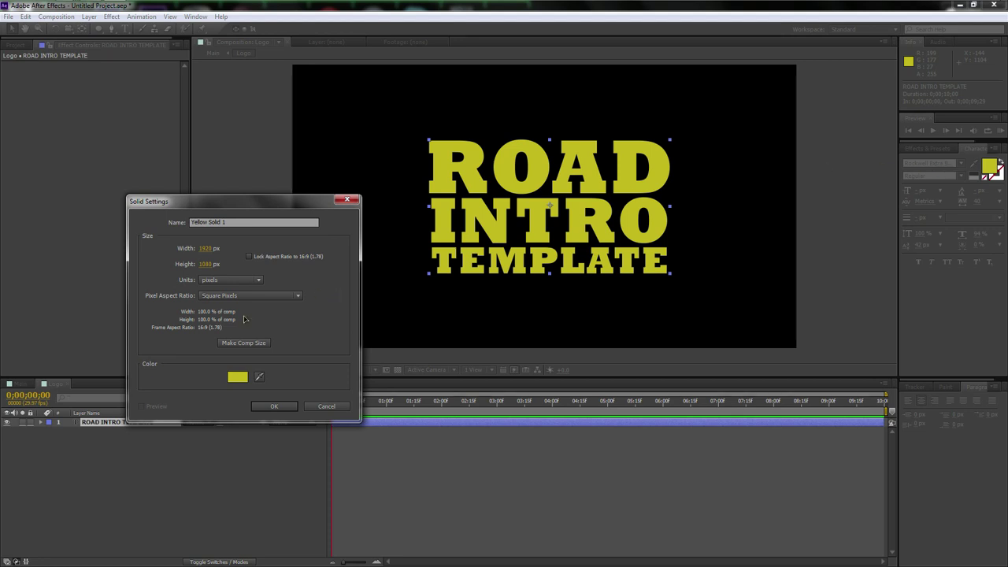
{"action": "left_click", "coordinate": [272, 407]}
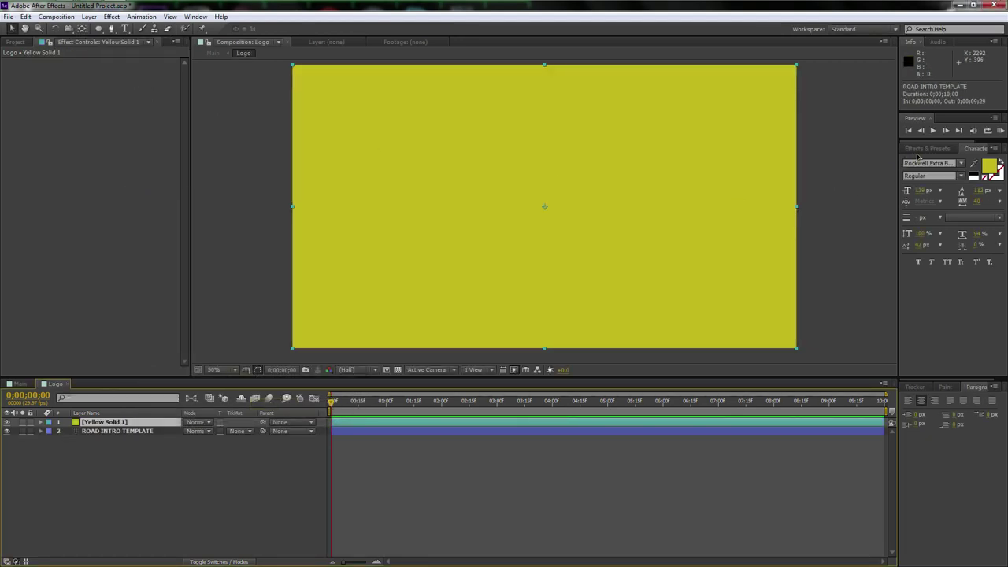
Rename the yellow solid layer as Road Blocks.
{"action": "key", "text": "ctrl+5"}
{"action": "type", "text": "frac"}
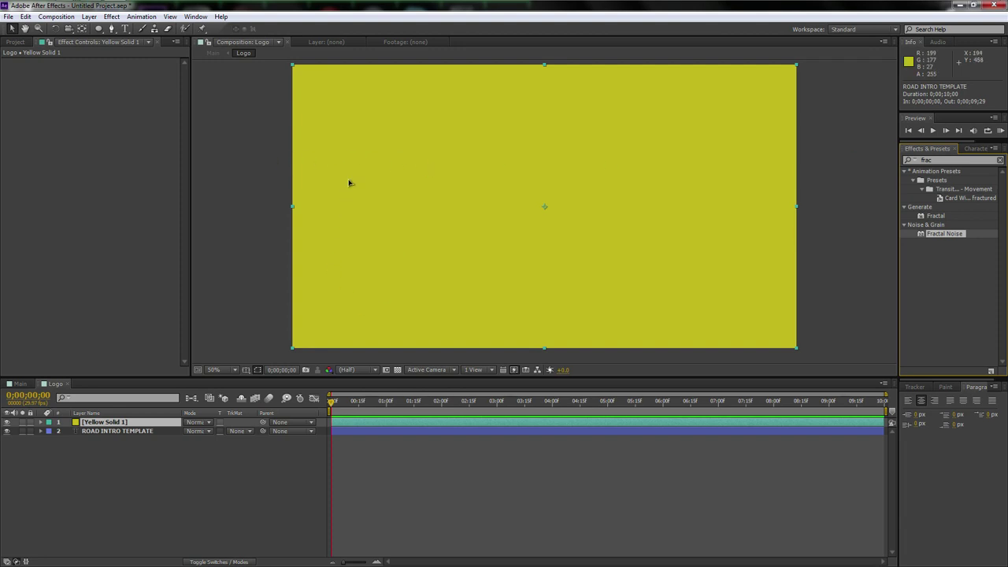
{"action": "left_click", "coordinate": [116, 424]}
{"action": "key", "text": "Return"}
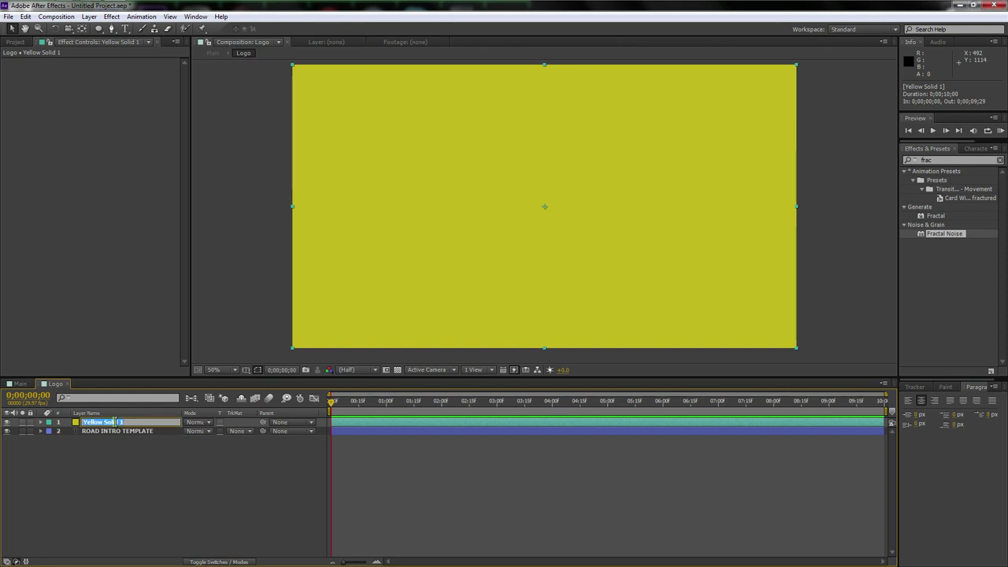
{"action": "type", "text": "Ro"}
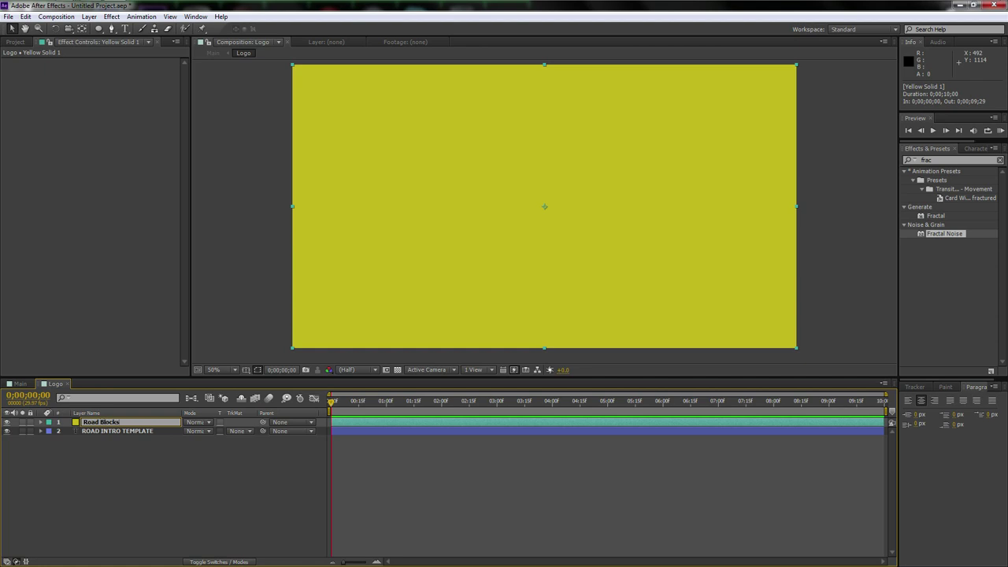
{"action": "type", "text": "ad Blocks"}
{"action": "key", "text": "Return"}
Search the effects for grid and apply the Generate category's Grid effect to the Road Blocks layer.
{"action": "left_click", "coordinate": [946, 161]}
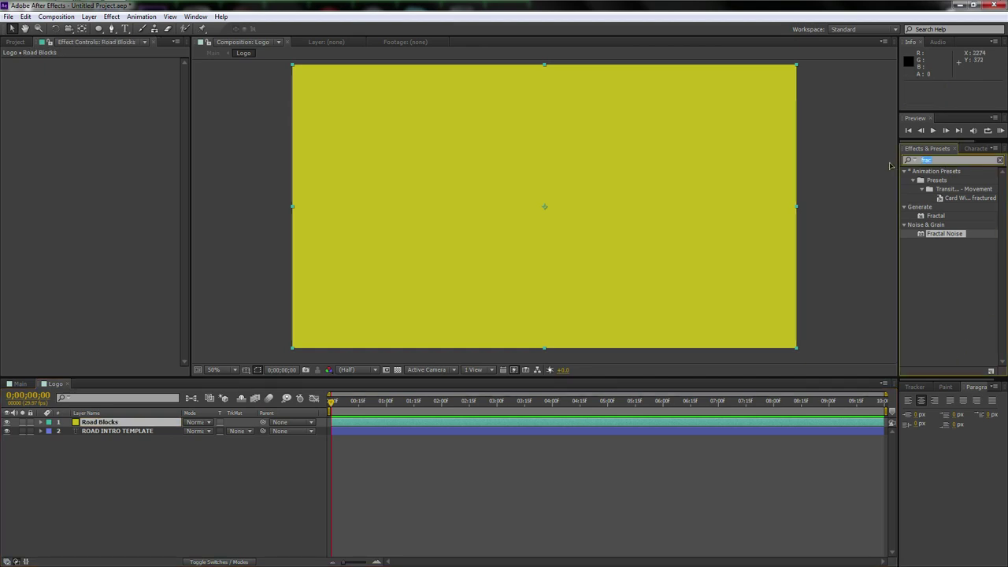
{"action": "type", "text": "grid"}
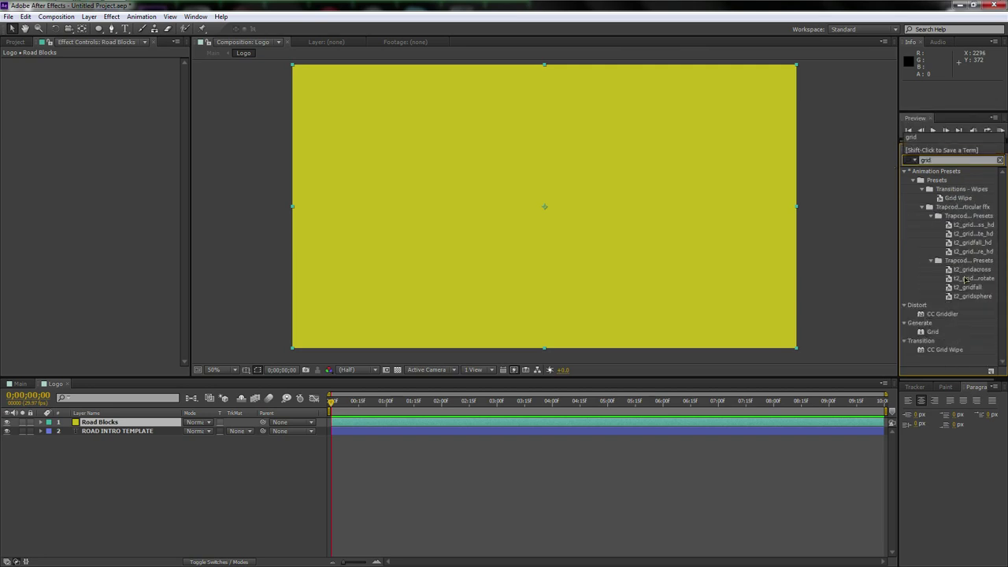
{"action": "left_click_drag", "start_coordinate": [932, 331], "coordinate": [126, 422]}
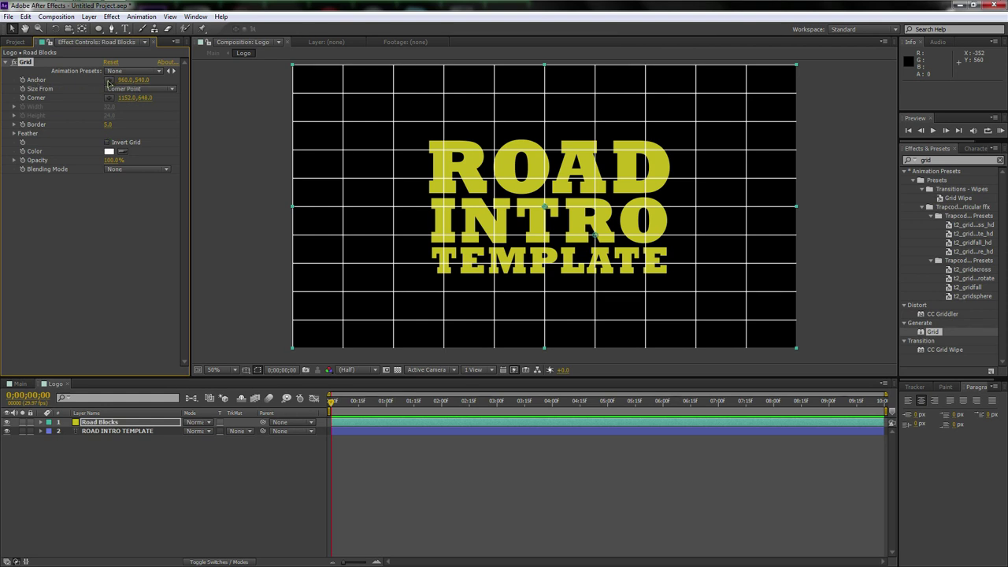
Place the Grid effect's anchor at the frame's top centre, about 958, -10, and set Size From to Width & Height Sliders.
{"action": "left_click", "coordinate": [109, 79]}
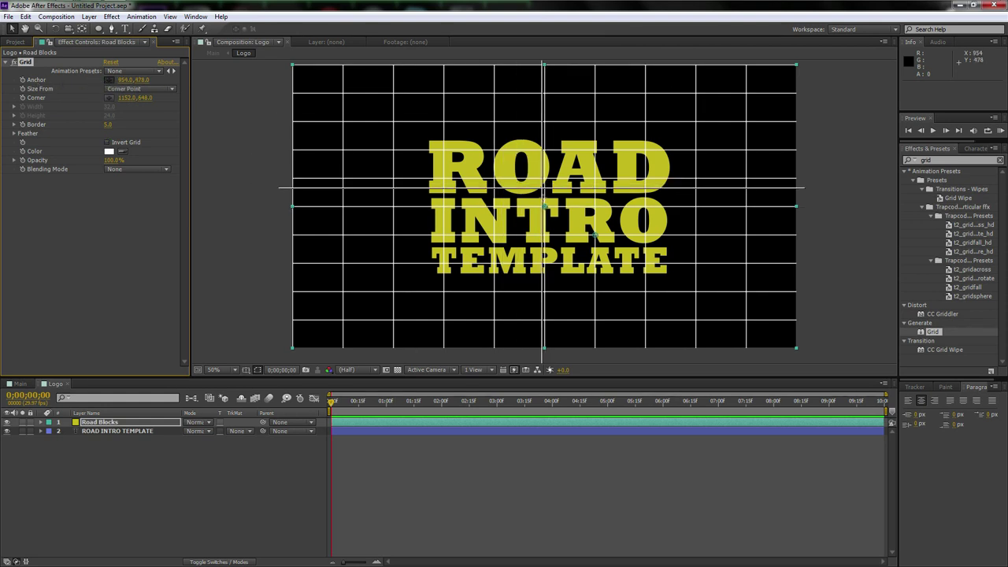
{"action": "left_click", "coordinate": [542, 63]}
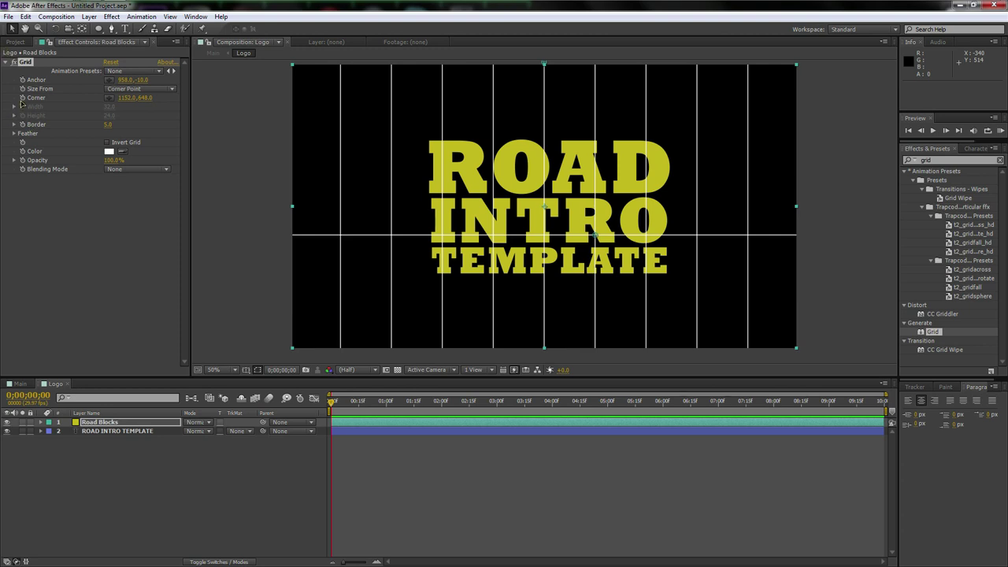
{"action": "left_click", "coordinate": [130, 89]}
{"action": "left_click", "coordinate": [149, 121]}
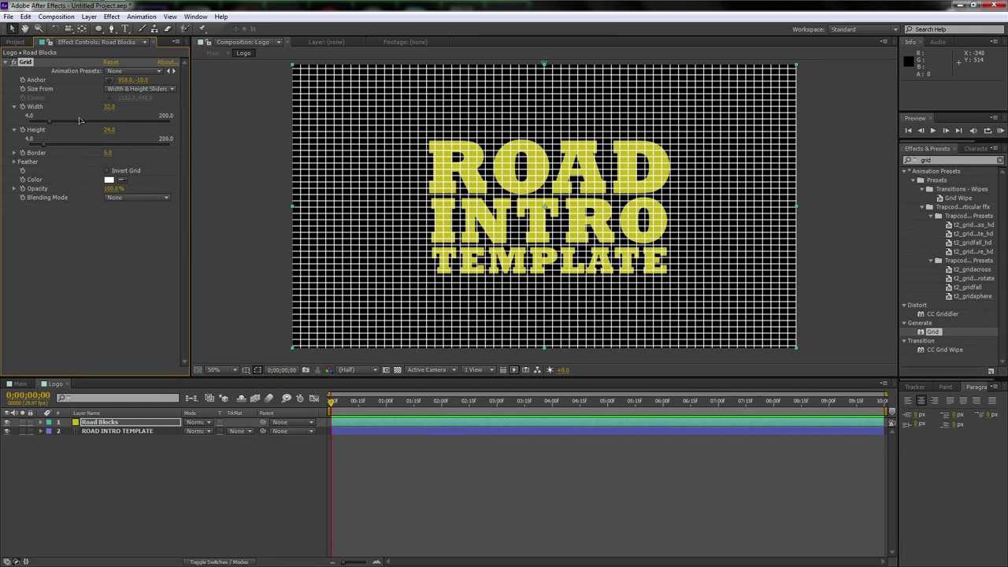
Set the Grid effect's height to 4000 and its width to about 134 so that only vertical lines remain.
{"action": "left_click_drag", "start_coordinate": [47, 124], "coordinate": [99, 124]}
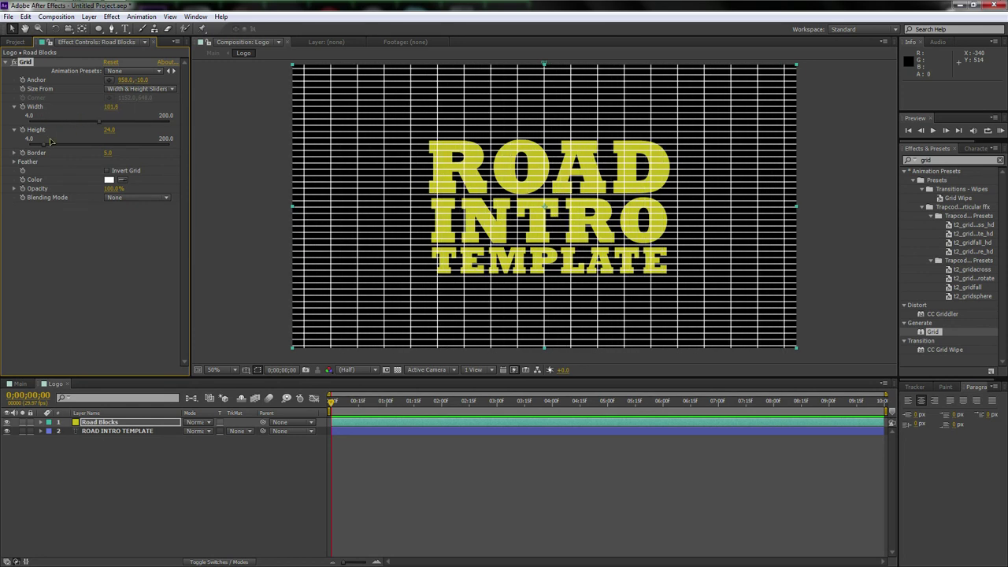
{"action": "left_click", "coordinate": [109, 129]}
{"action": "key", "text": "Return"}
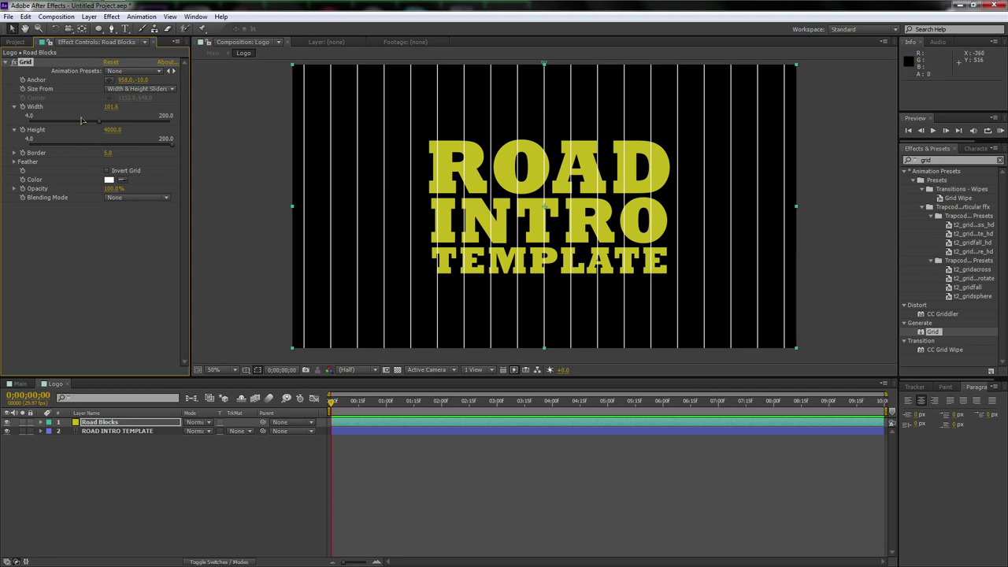
{"action": "left_click_drag", "start_coordinate": [103, 125], "coordinate": [123, 124]}
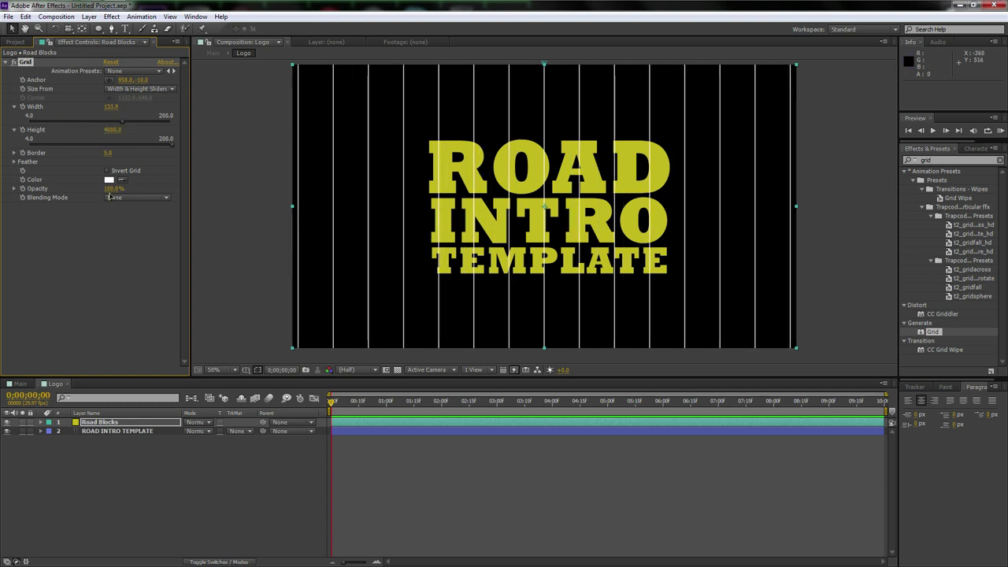
Invert the grid, set its border to 30 and widen its spacing to about 158.
{"action": "left_click", "coordinate": [108, 171]}
{"action": "mouse_move", "coordinate": [108, 153]}
{"action": "left_mouse_down"}
{"action": "mouse_move", "coordinate": [119, 155]}
{"action": "mouse_move", "coordinate": [109, 155]}
{"action": "left_mouse_up"}
{"action": "mouse_move", "coordinate": [133, 122]}
{"action": "left_mouse_down"}
{"action": "mouse_move", "coordinate": [161, 125]}
{"action": "mouse_move", "coordinate": [140, 124]}
{"action": "left_mouse_up"}
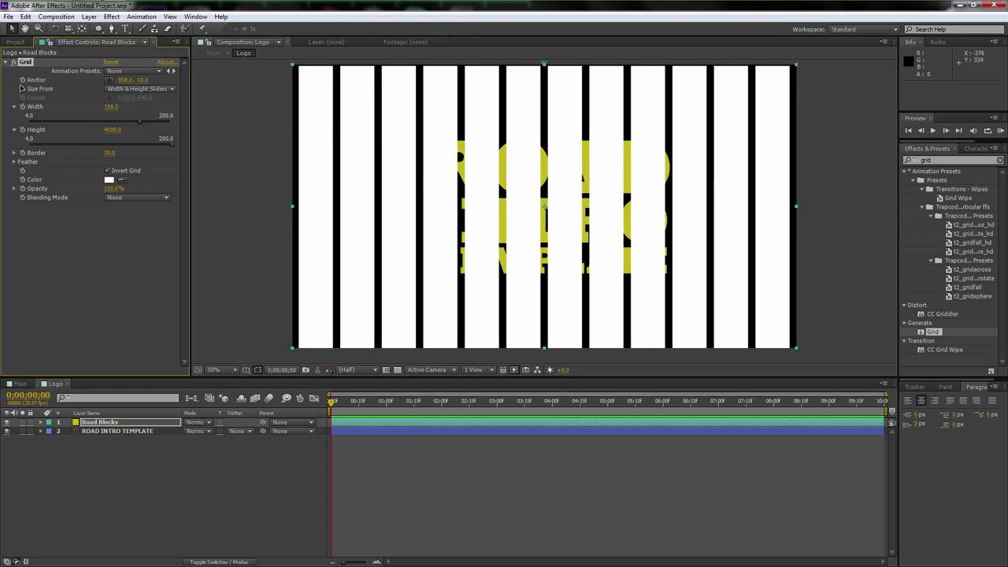
Set the Grid effect's colour to the yellow sampled from the title text.
{"action": "left_click", "coordinate": [109, 179]}
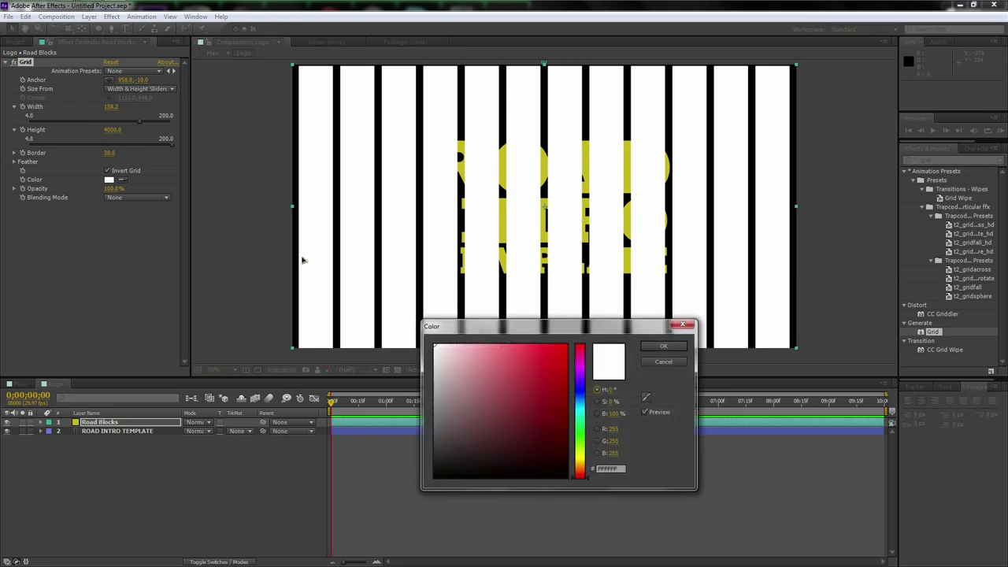
{"action": "left_click", "coordinate": [646, 398]}
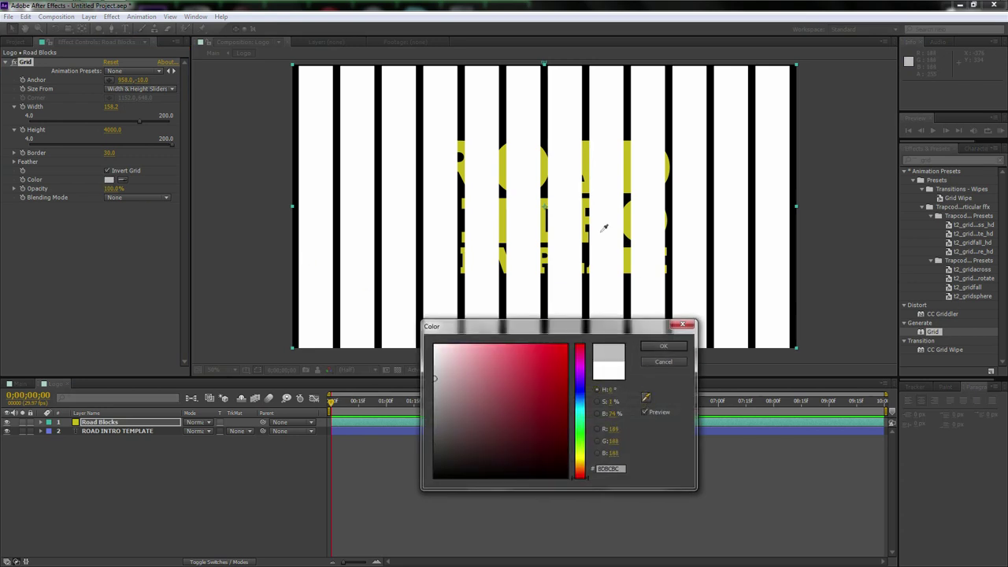
{"action": "left_click", "coordinate": [628, 167]}
{"action": "left_click", "coordinate": [663, 346]}
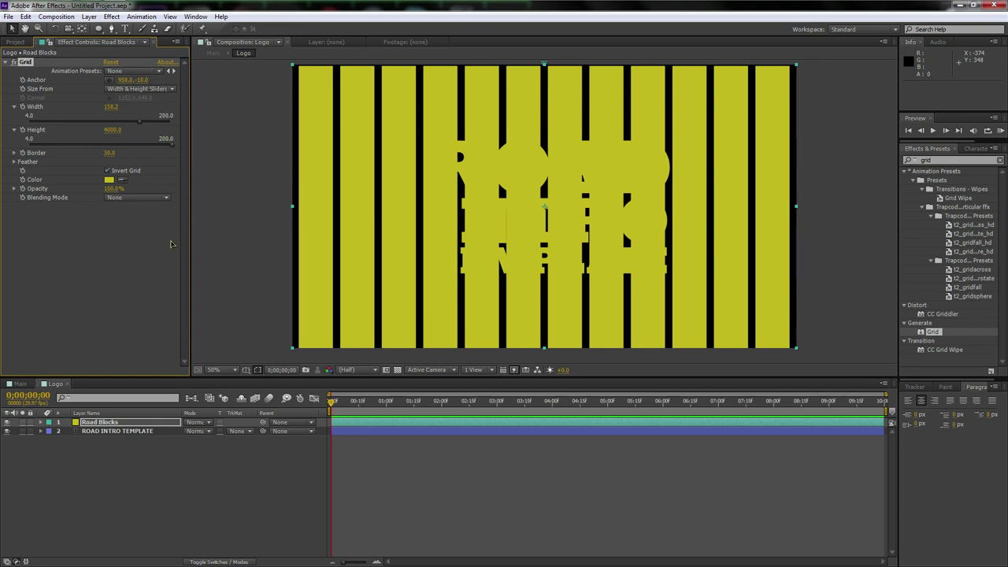
Add a rectangular mask covering the whole frame to the Road Blocks layer.
{"action": "left_click", "coordinate": [110, 422]}
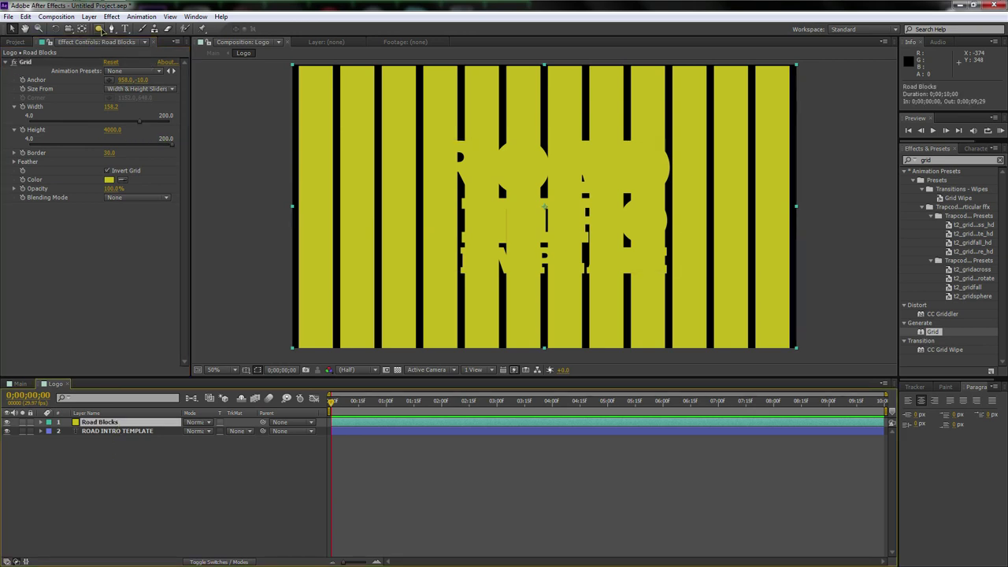
{"action": "left_click", "coordinate": [99, 30]}
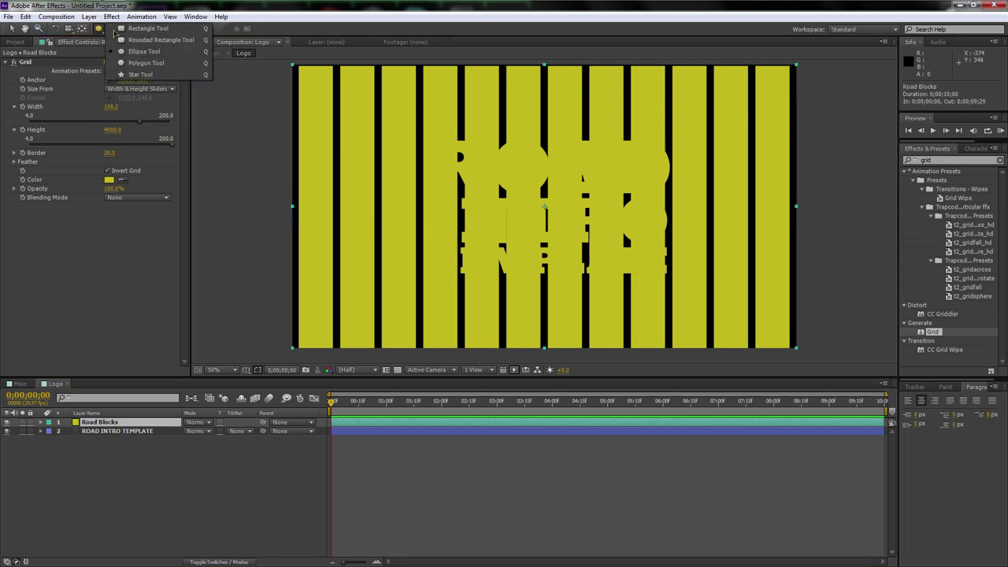
{"action": "left_click", "coordinate": [136, 32]}
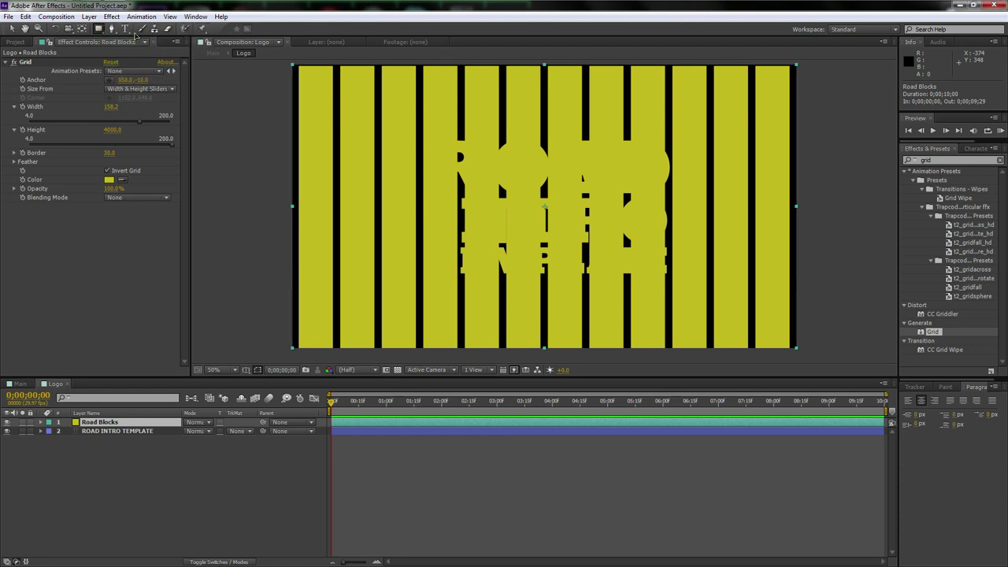
{"action": "left_click", "coordinate": [99, 30]}
{"action": "double_click", "coordinate": [99, 30]}
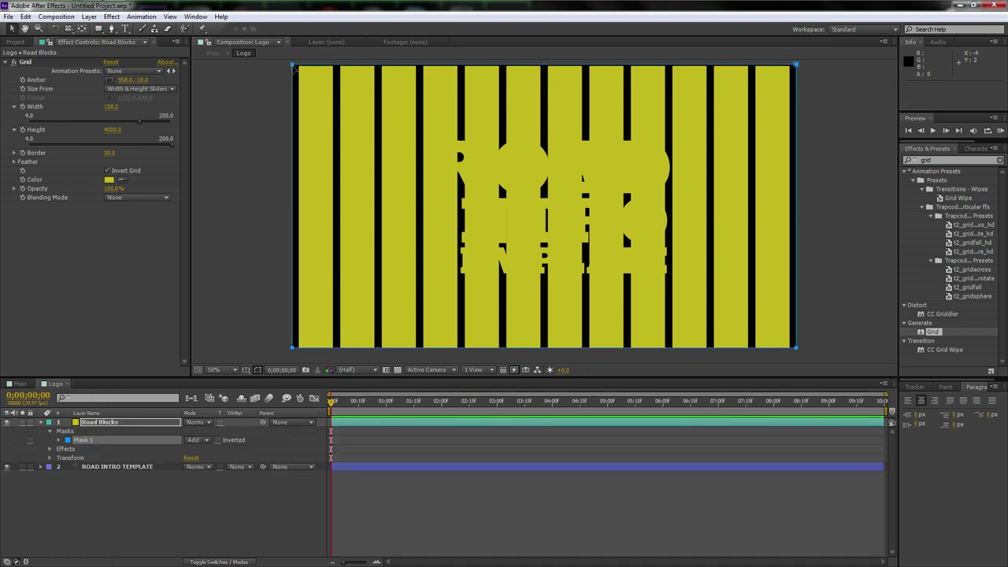
Narrow the mask to a horizontal band just taller than the title and set the Grid's blending mode to Stencil Alpha.
{"action": "left_click", "coordinate": [248, 155]}
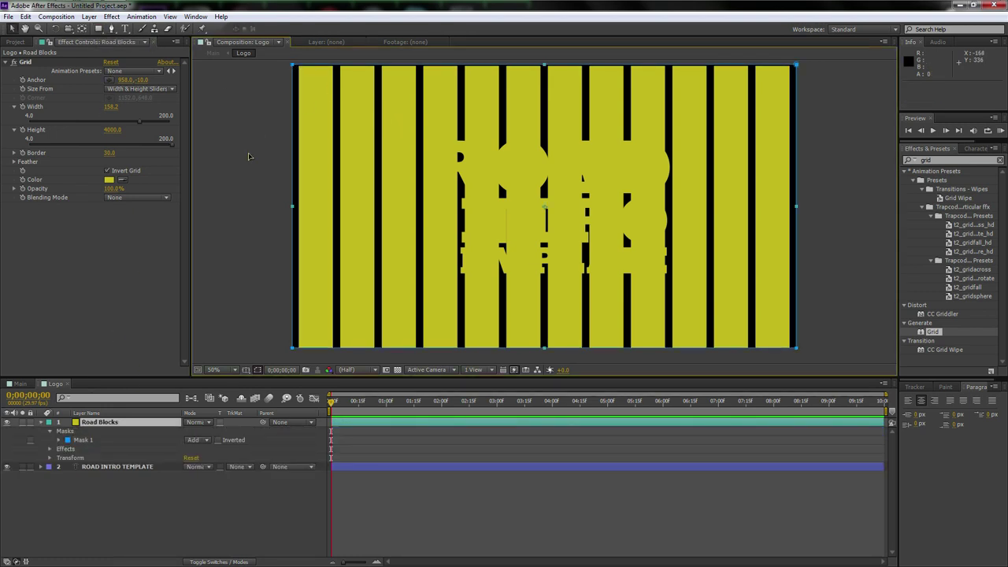
{"action": "left_click", "coordinate": [295, 67]}
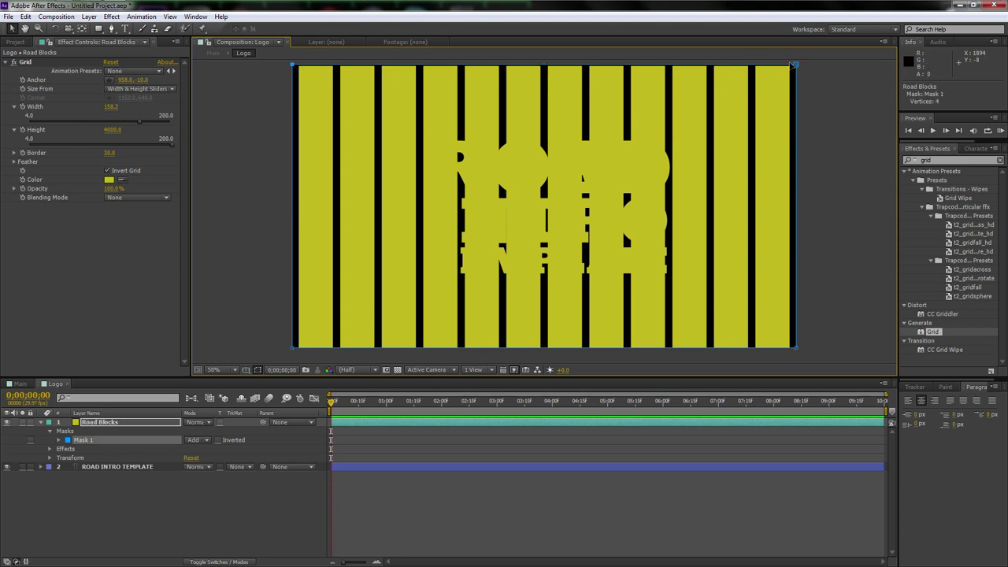
{"action": "left_click_drag", "start_coordinate": [797, 68], "coordinate": [801, 140]}
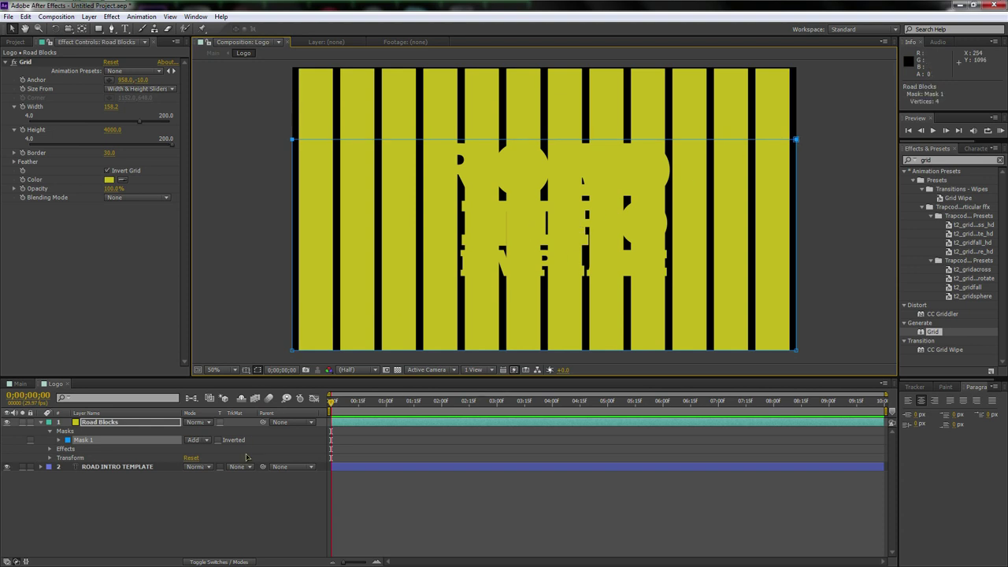
{"action": "left_click", "coordinate": [254, 299]}
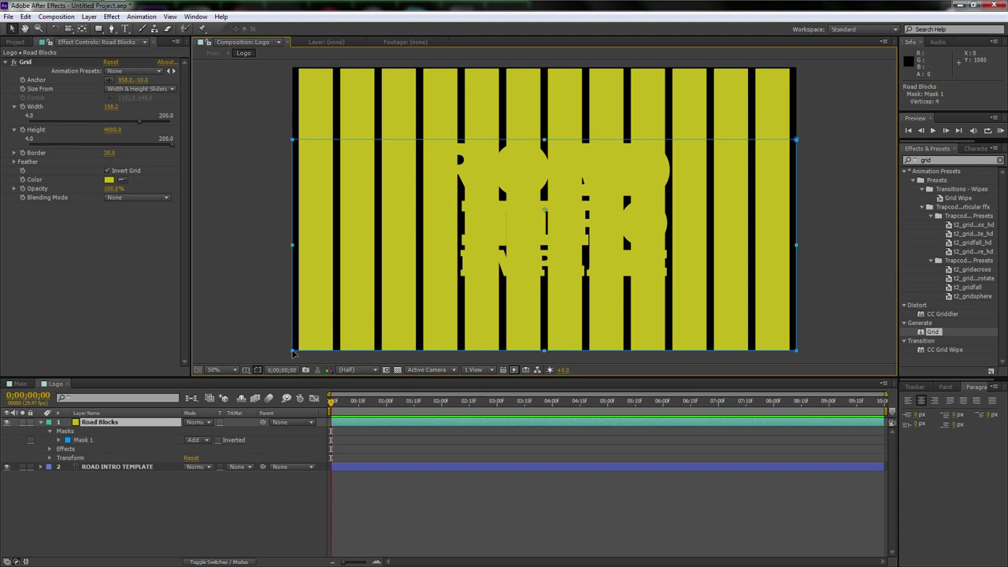
{"action": "left_click", "coordinate": [292, 352]}
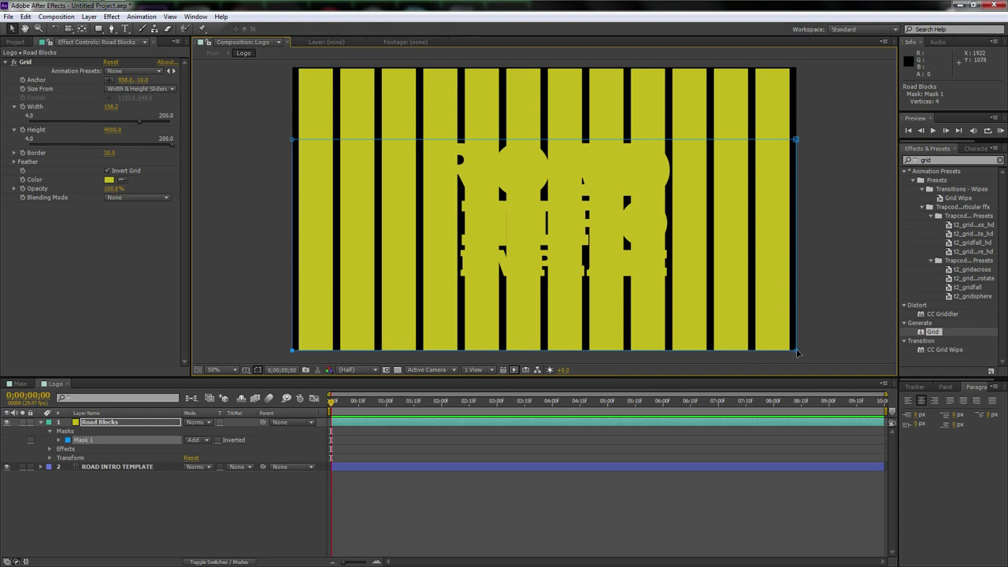
{"action": "left_click_drag", "start_coordinate": [797, 352], "coordinate": [786, 282]}
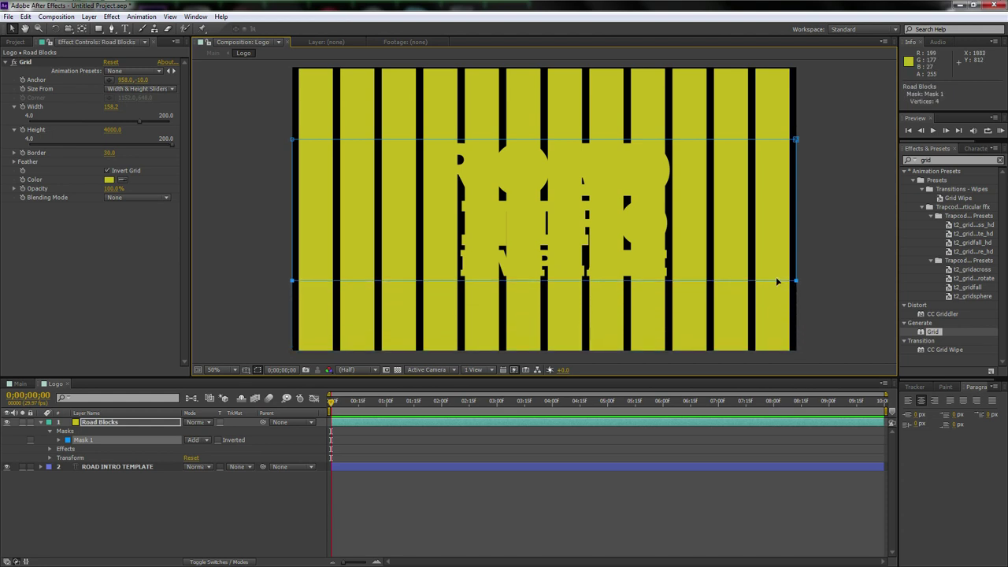
{"action": "left_click", "coordinate": [122, 198]}
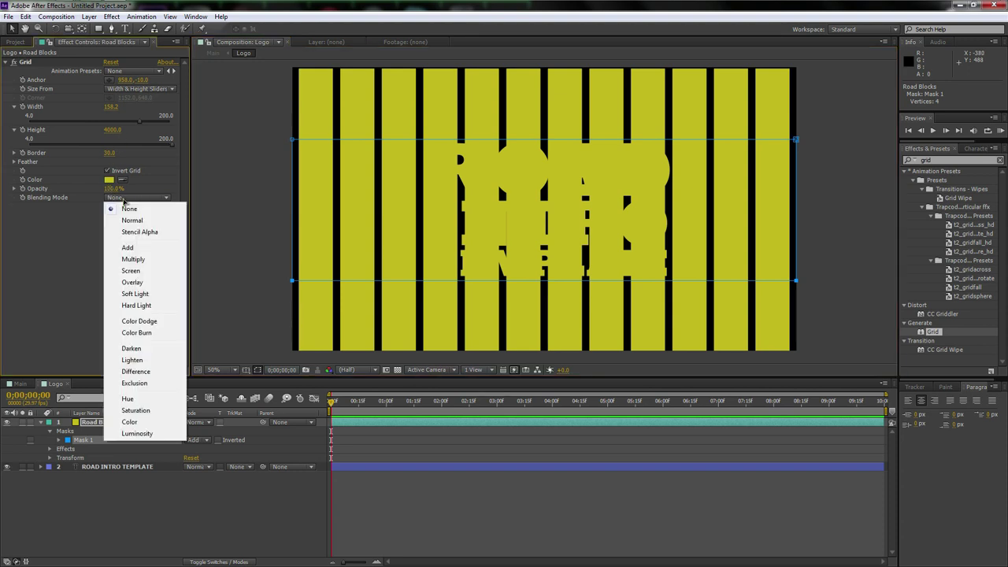
{"action": "left_click", "coordinate": [140, 232]}
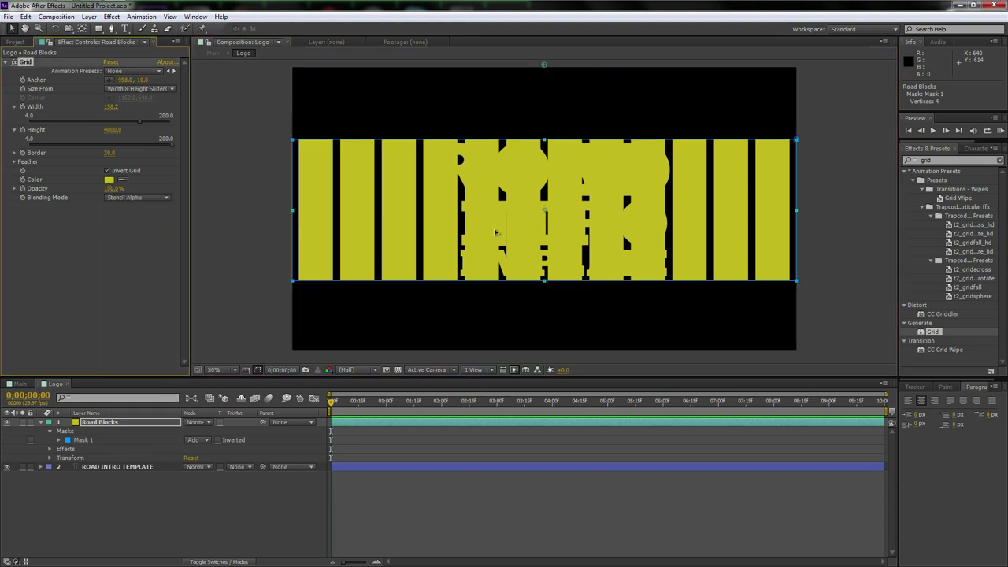
Duplicate Mask 1 on the Road Blocks layer and set the copy's mode to Subtract.
{"action": "left_click", "coordinate": [114, 425]}
{"action": "left_click", "coordinate": [85, 441]}
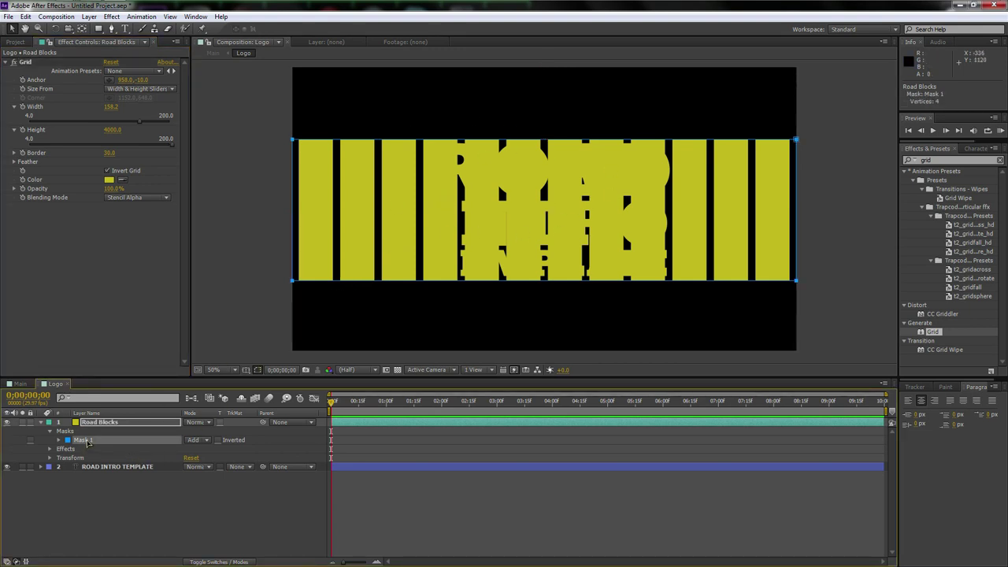
{"action": "key", "text": "ctrl+d"}
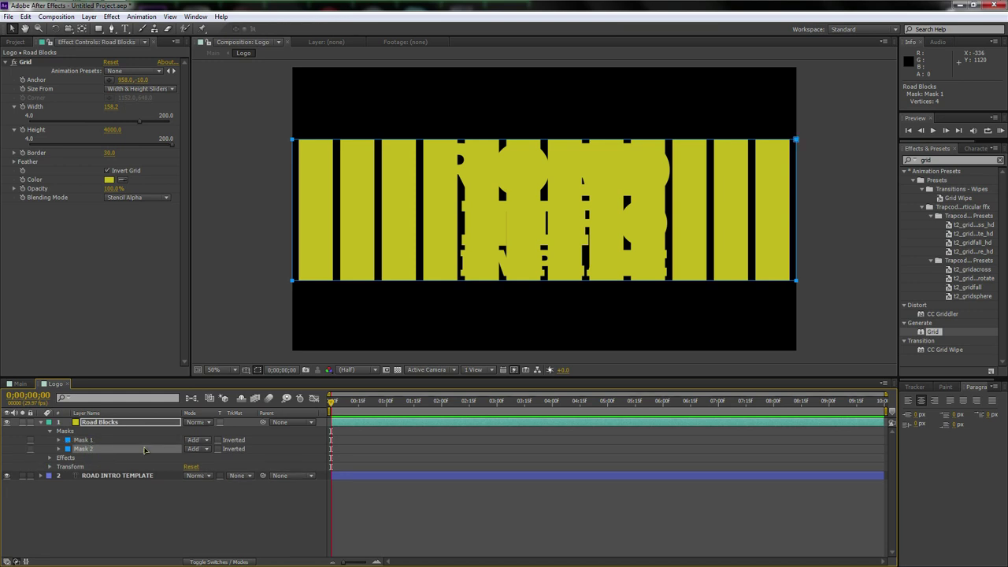
{"action": "left_click", "coordinate": [197, 450]}
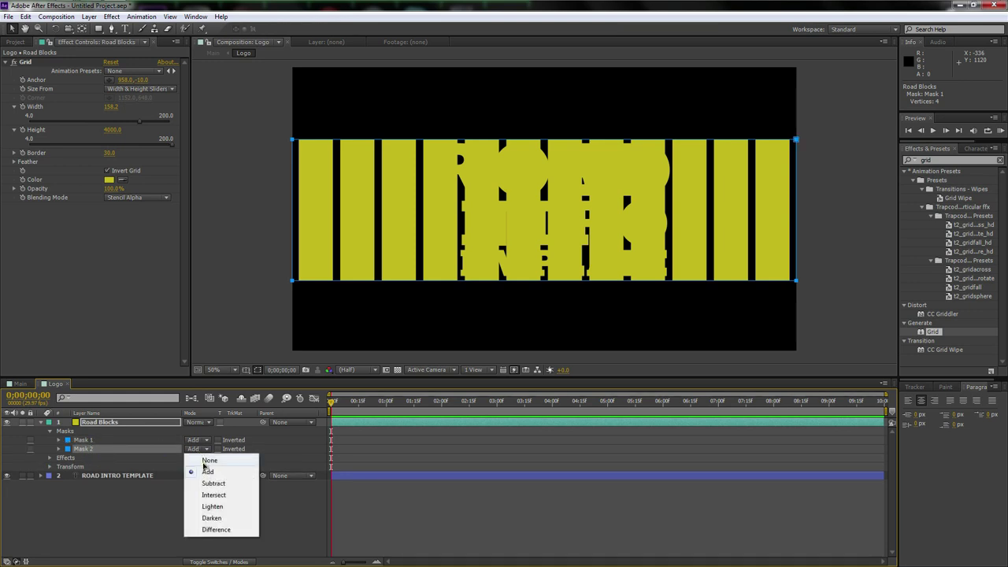
{"action": "left_click", "coordinate": [210, 485]}
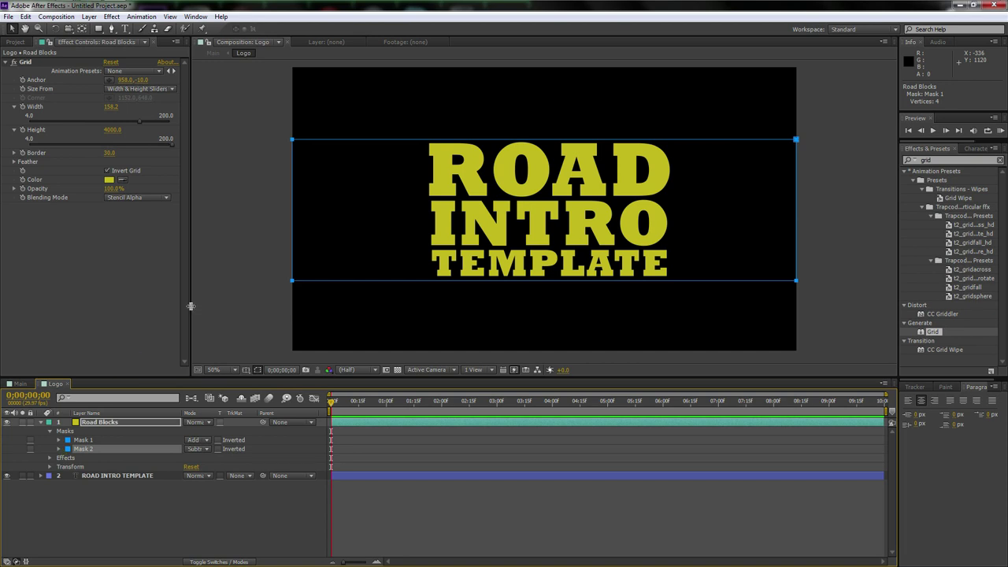
Shift Mask 2 sideways until its left edge meets the title's left side, and lower its bottom-left corner below the band.
{"action": "left_click", "coordinate": [236, 252]}
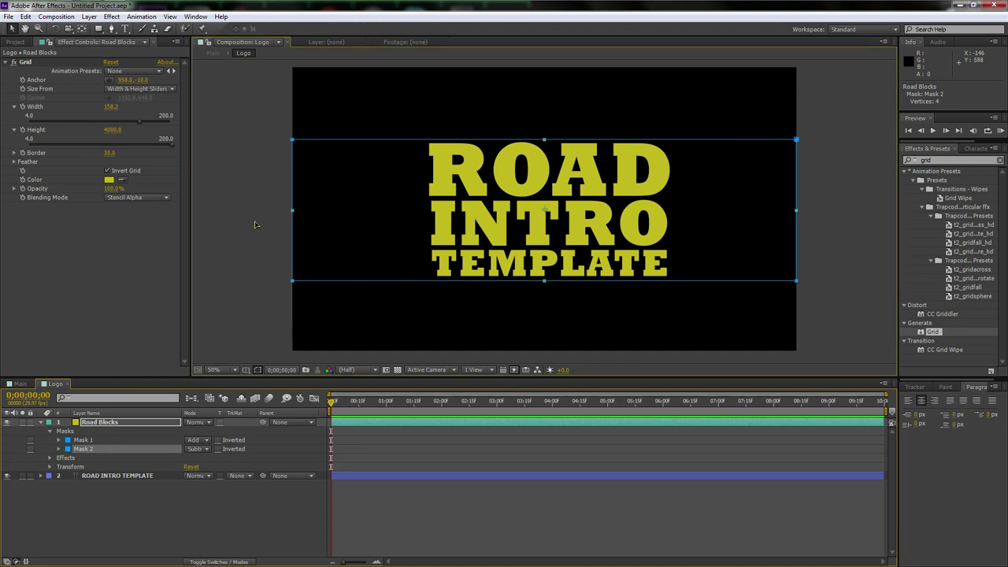
{"action": "left_click", "coordinate": [99, 448]}
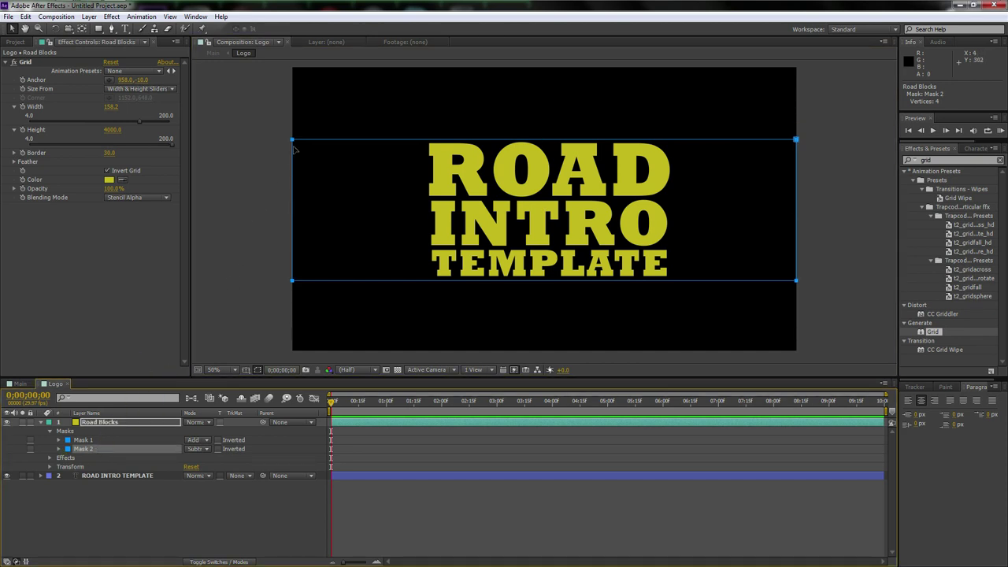
{"action": "left_click_drag", "start_coordinate": [294, 141], "coordinate": [427, 138]}
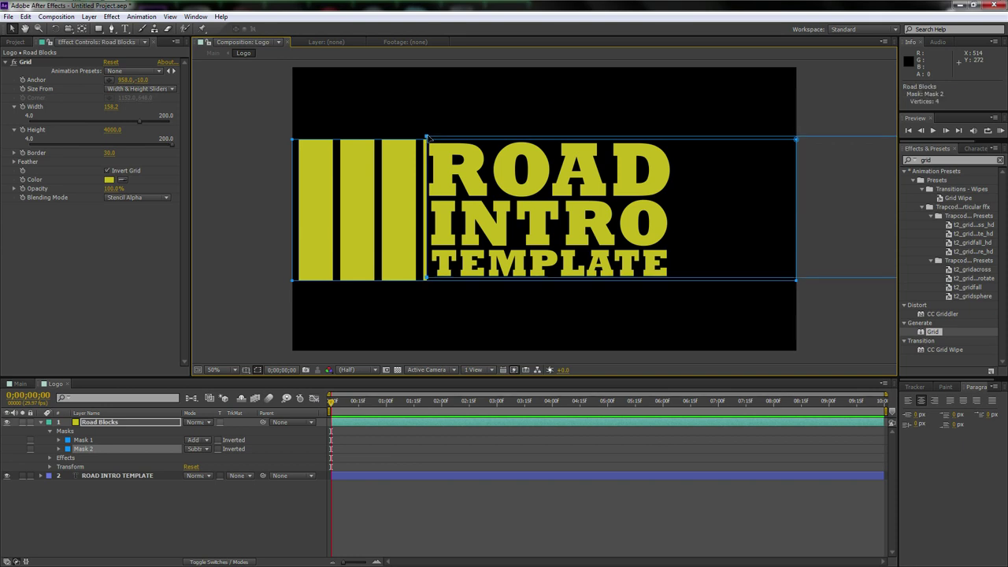
{"action": "left_click", "coordinate": [429, 301]}
{"action": "left_click", "coordinate": [426, 282]}
{"action": "left_click_drag", "start_coordinate": [427, 284], "coordinate": [426, 289]}
Pull Mask 2's right edge in from outside the frame to the title's right side.
{"action": "key", "text": "comma"}
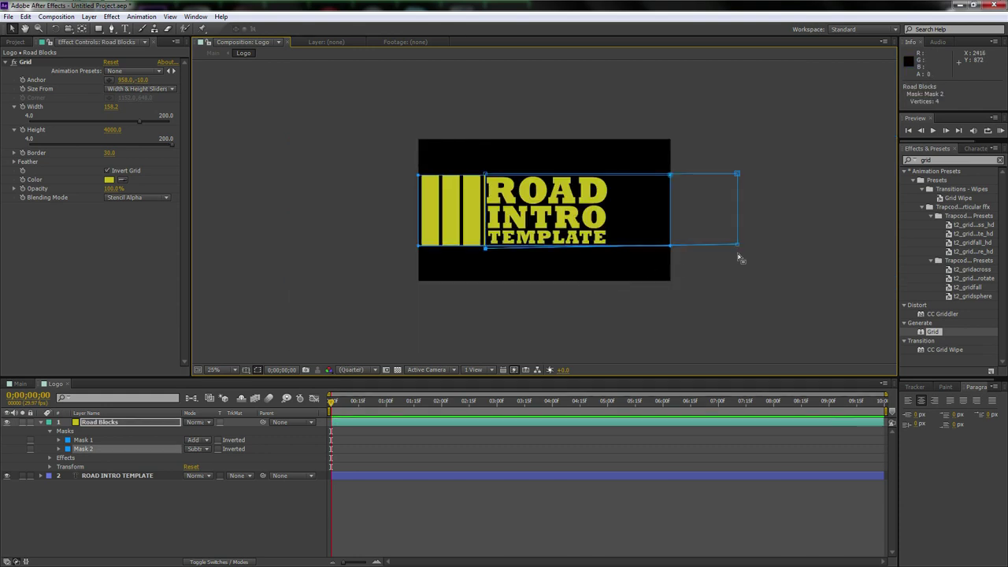
{"action": "left_click", "coordinate": [739, 246]}
{"action": "left_click", "coordinate": [739, 246]}
{"action": "left_click_drag", "start_coordinate": [739, 175], "coordinate": [610, 178]}
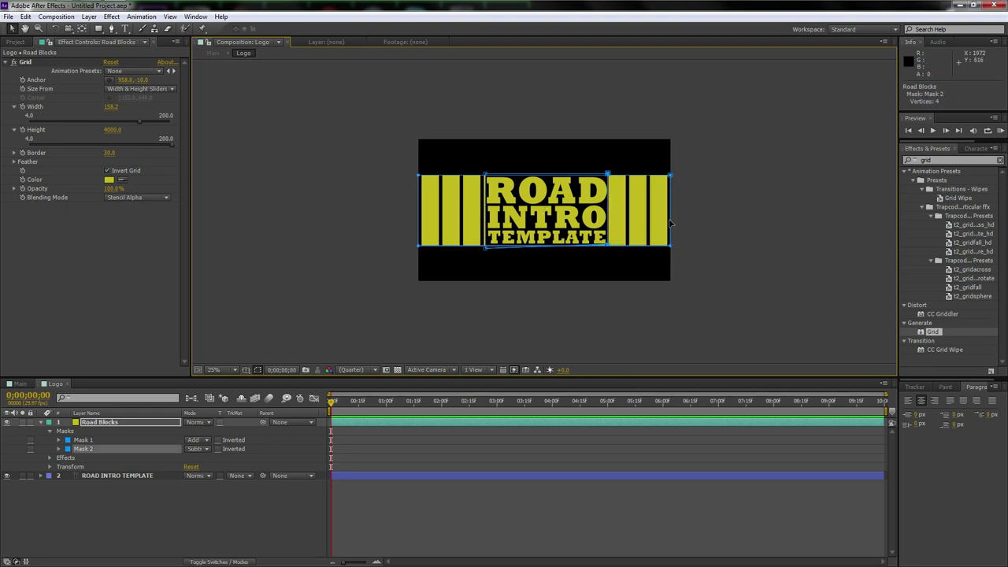
Lower Mask 2's bottom-right corner so the mask's bottom edge runs level beneath the band.
{"action": "key", "text": "."}
{"action": "left_click", "coordinate": [426, 284]}
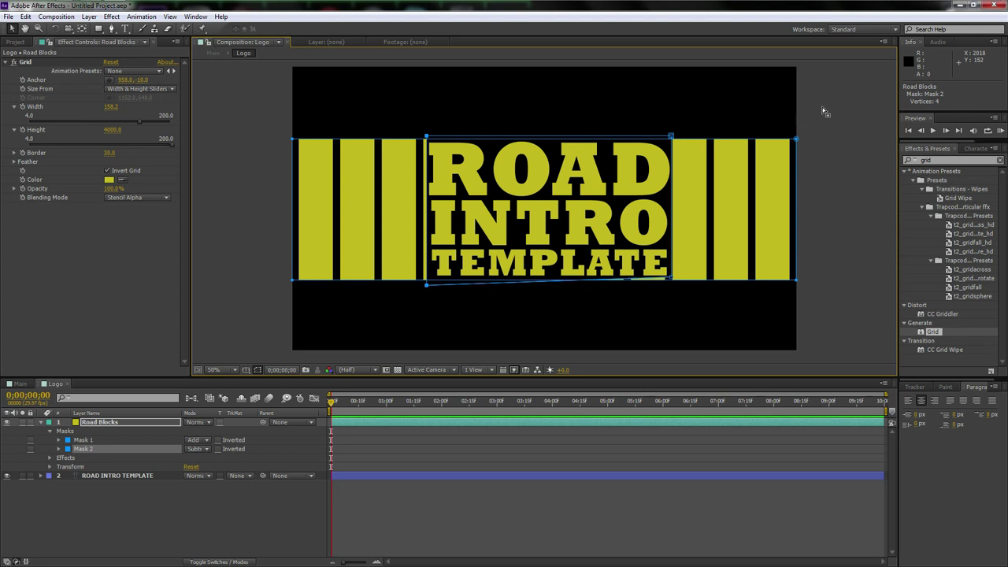
{"action": "left_click", "coordinate": [779, 142]}
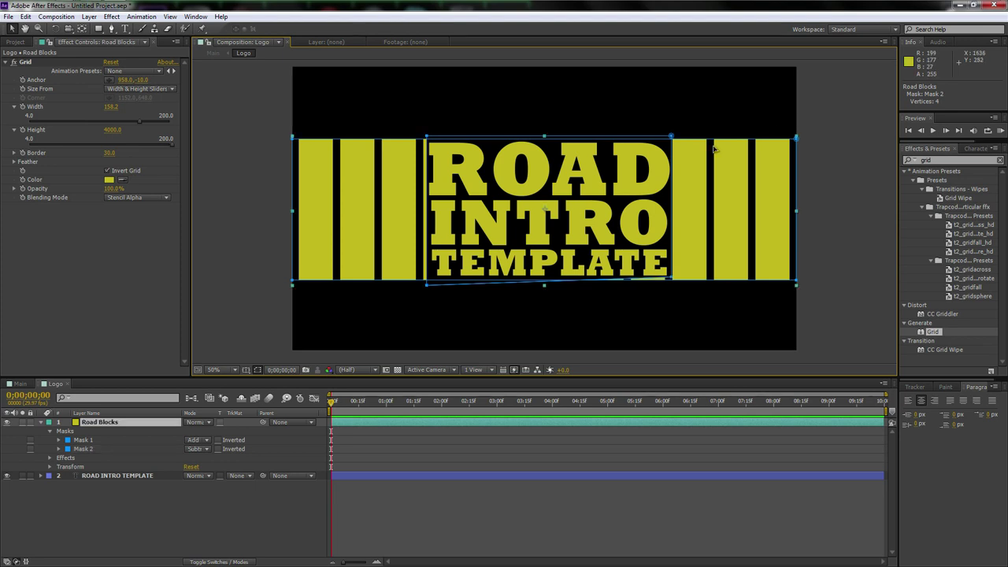
{"action": "left_click", "coordinate": [670, 282]}
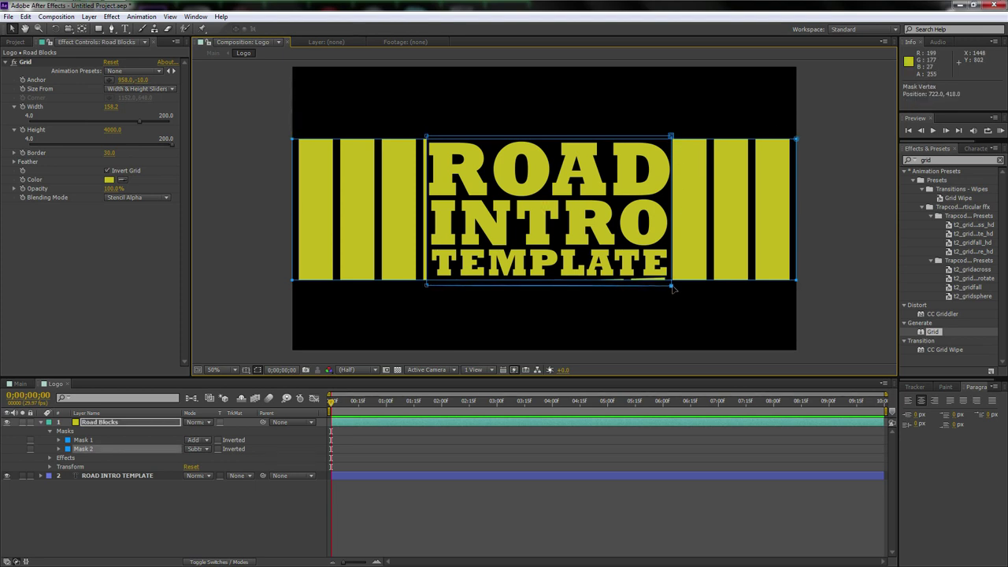
{"action": "left_click", "coordinate": [826, 233]}
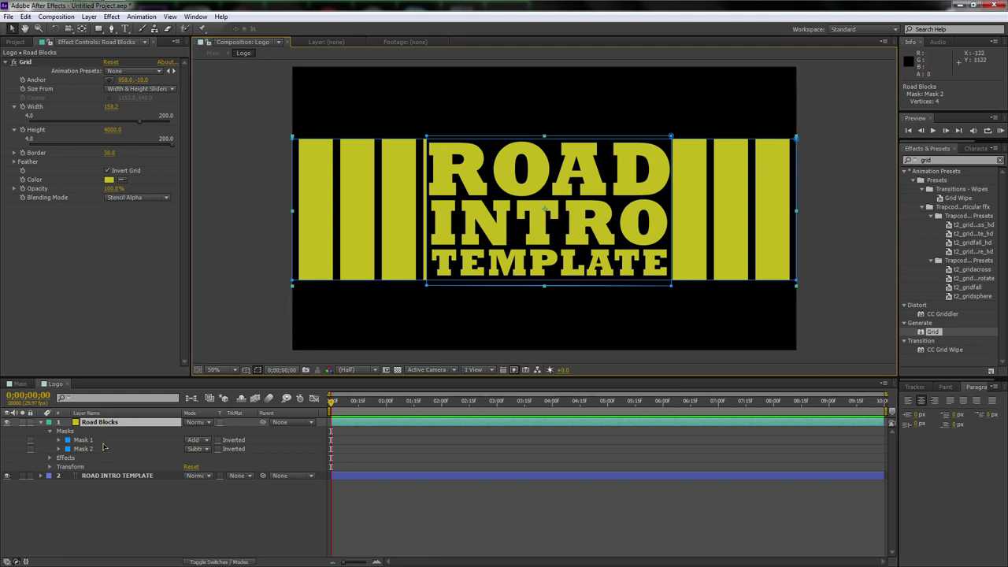
Nudge the ROAD INTRO TEMPLATE text layer left to position 958, 534.
{"action": "left_click", "coordinate": [122, 476]}
{"action": "key", "text": "Return"}
{"action": "key", "text": "Left"}
{"action": "key", "text": "Left"}
{"action": "key", "text": "Left"}
{"action": "key", "text": "Left"}
{"action": "key", "text": "Left"}
{"action": "key", "text": "Left"}
{"action": "key", "text": "Left"}
{"action": "key", "text": "Left"}
{"action": "key", "text": "Left"}
{"action": "key", "text": "Left"}
{"action": "key", "text": "Left"}
{"action": "key", "text": "Left"}
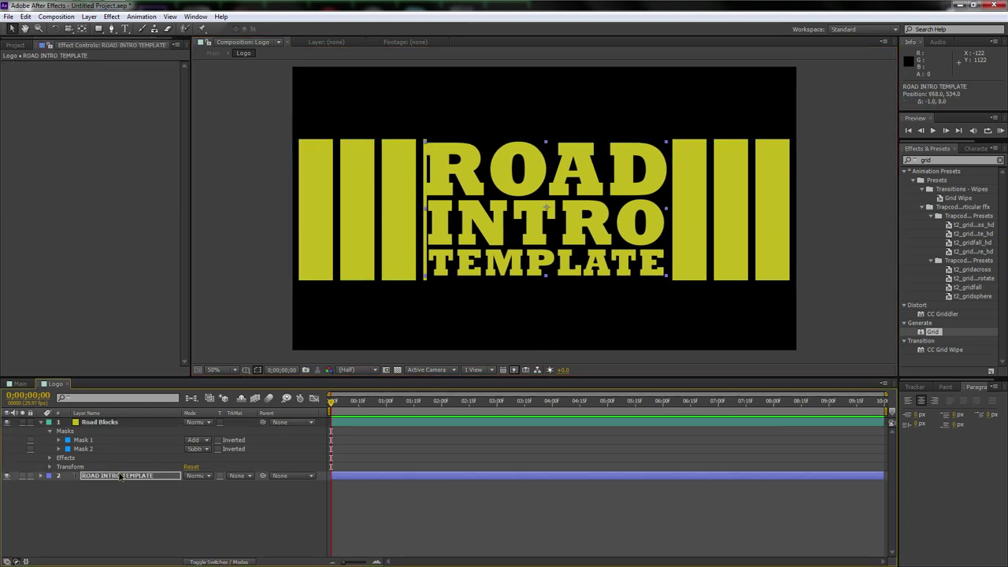
Shift Mask 2's two left corners on the Road Blocks layer outward to remove the thin strip beside the title.
{"action": "left_click", "coordinate": [113, 422]}
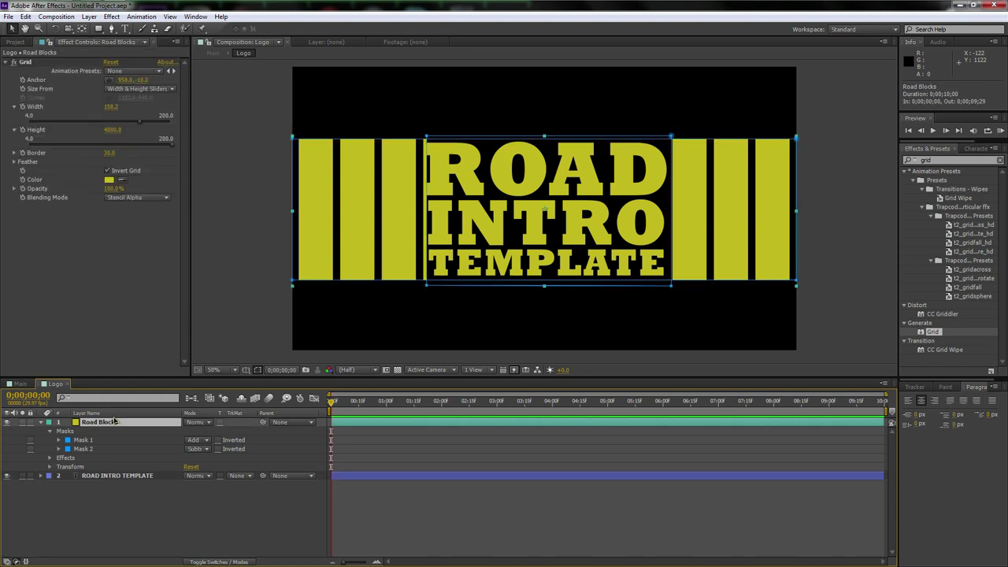
{"action": "left_click", "coordinate": [423, 137]}
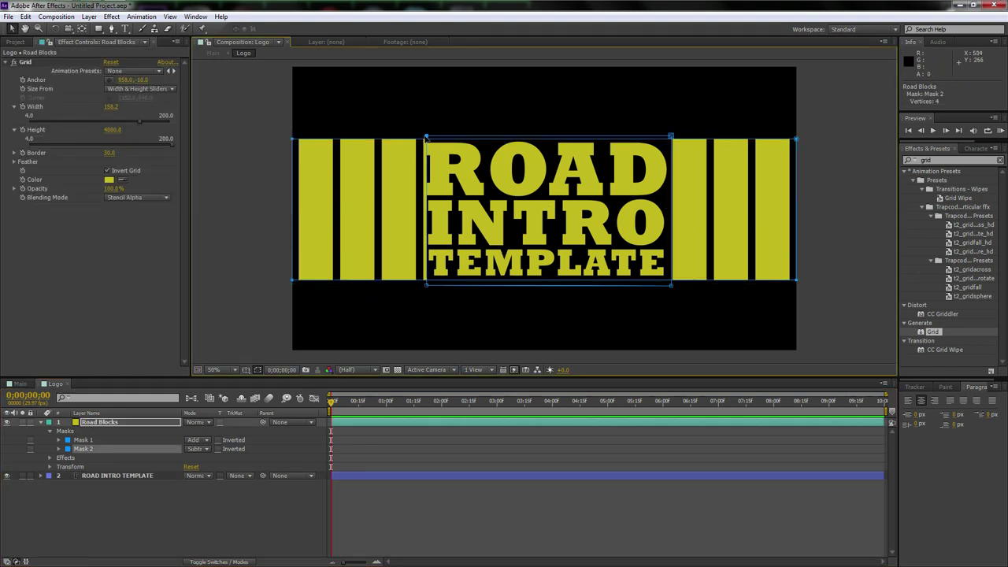
{"action": "left_click_drag", "start_coordinate": [423, 137], "coordinate": [421, 137]}
{"action": "left_click_drag", "start_coordinate": [426, 285], "coordinate": [421, 286]}
{"action": "left_click", "coordinate": [422, 137]}
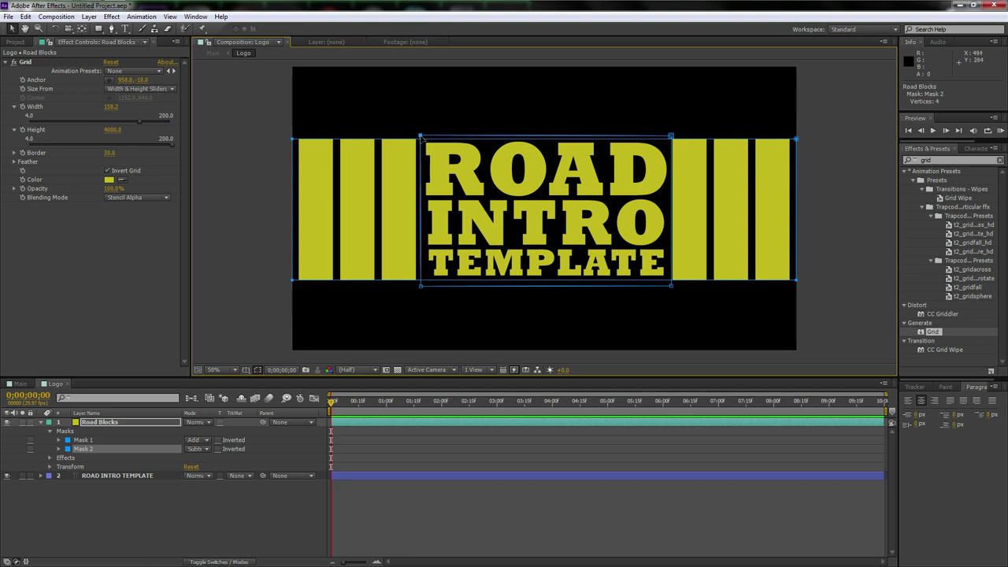
{"action": "left_click", "coordinate": [867, 240]}
{"action": "left_click", "coordinate": [864, 241]}
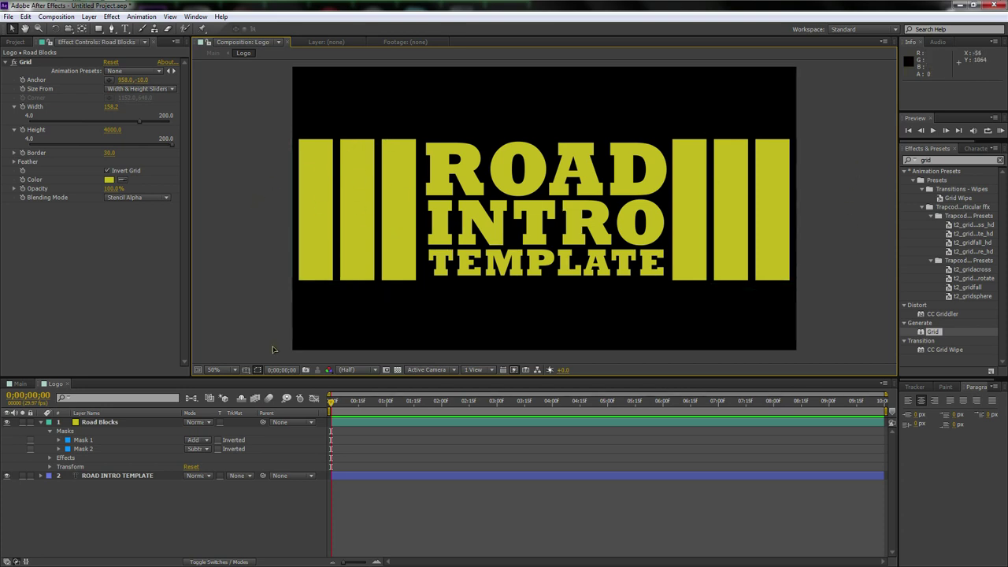
Add an adjustment layer to the Logo composition and name it Grit.
{"action": "right_click", "coordinate": [121, 508]}
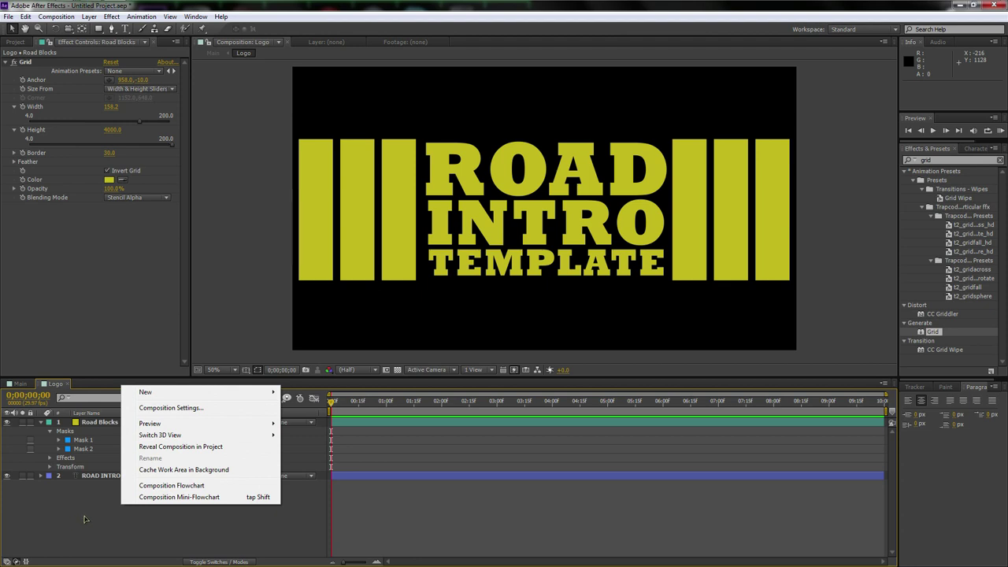
{"action": "mouse_move", "coordinate": [260, 392]}
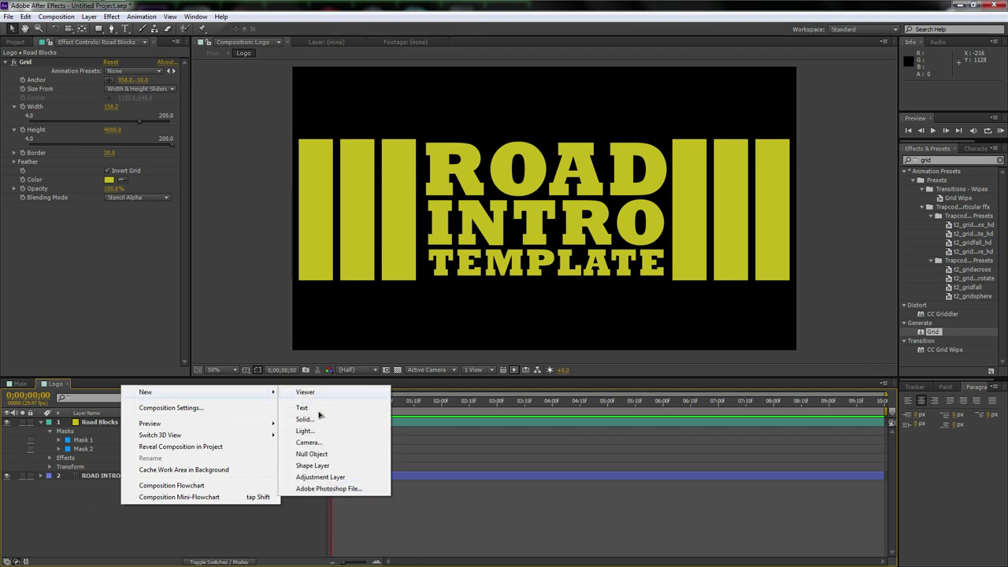
{"action": "left_click", "coordinate": [323, 477]}
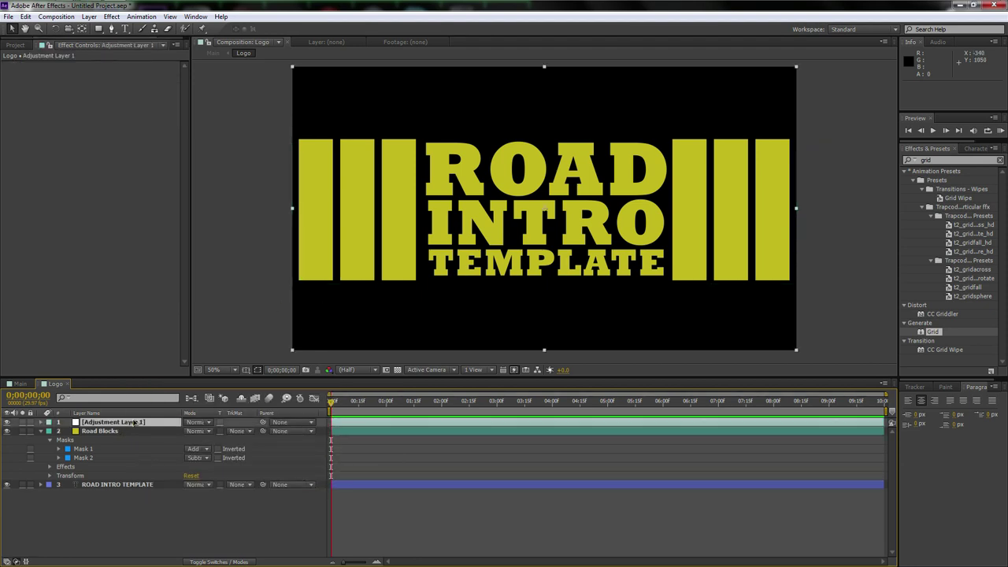
{"action": "key", "text": "Return"}
{"action": "type", "text": "Grit"}
{"action": "key", "text": "Return"}
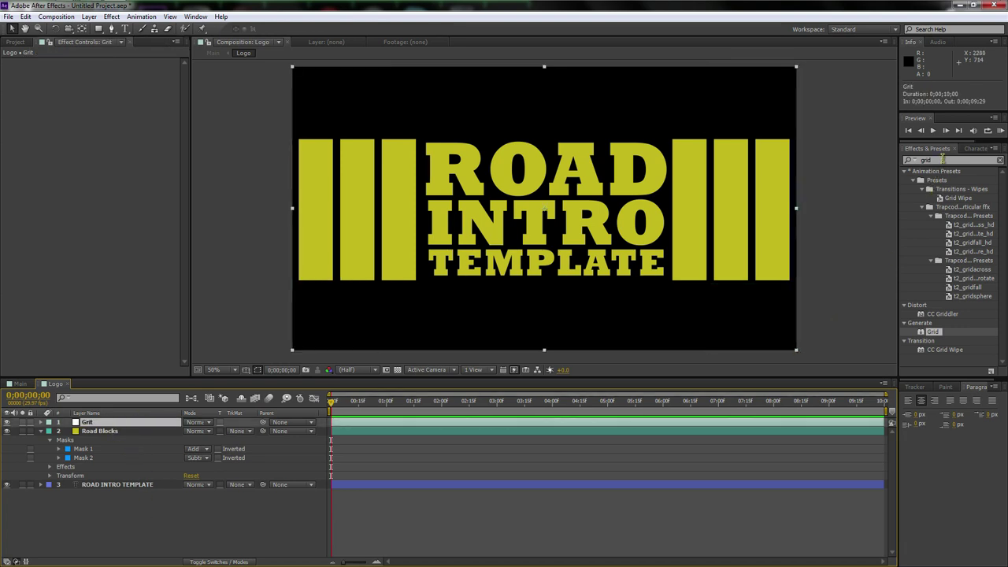
Find the Roughen Edges effect and apply it to the Grit layer.
{"action": "left_click_drag", "start_coordinate": [943, 160], "coordinate": [903, 168]}
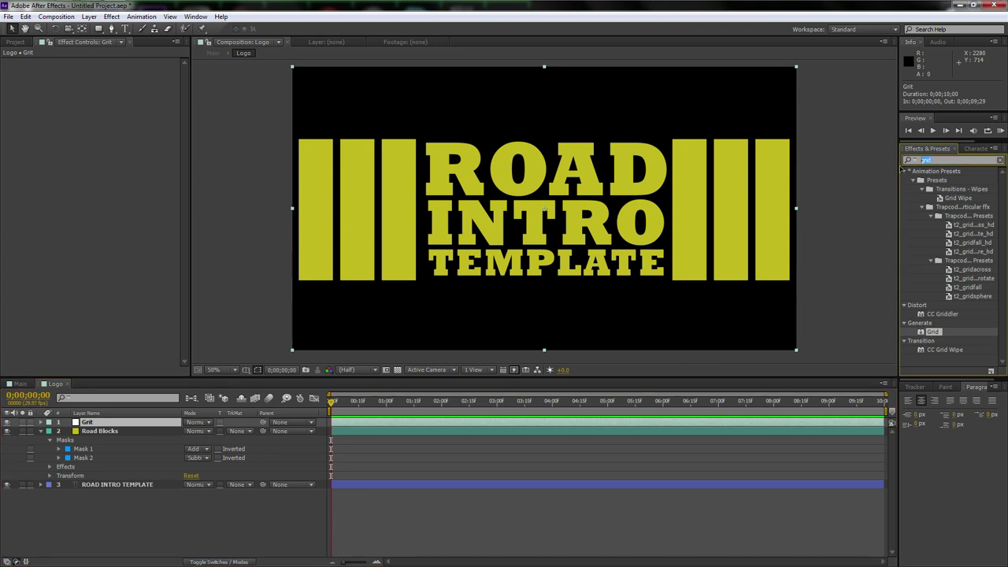
{"action": "type", "text": "roughe"}
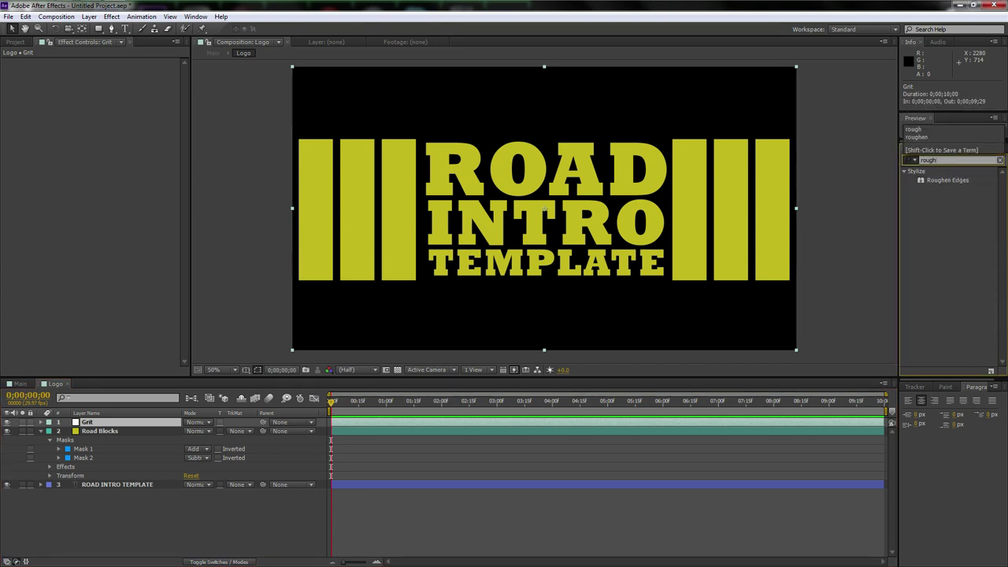
{"action": "left_click", "coordinate": [941, 181]}
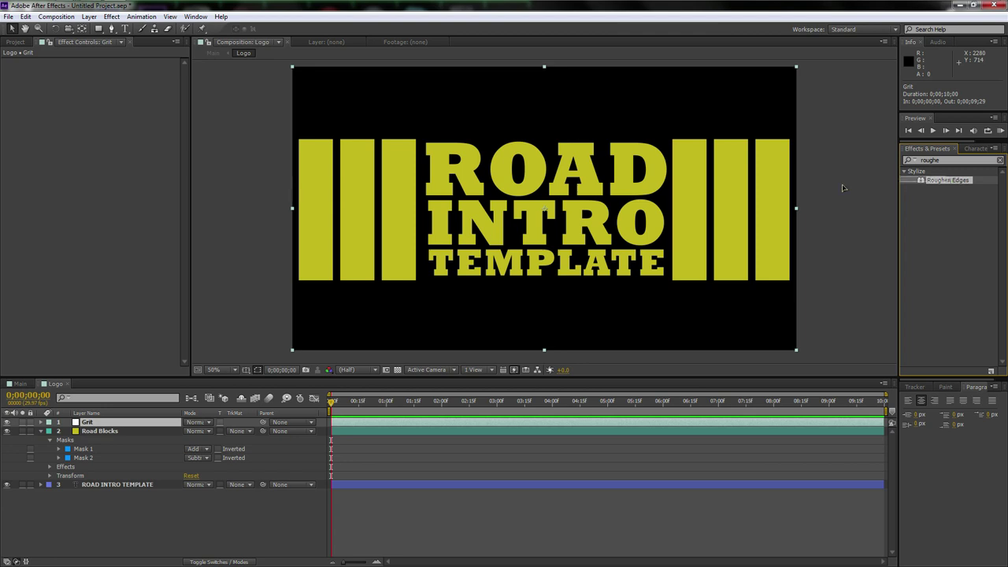
{"action": "left_click_drag", "start_coordinate": [934, 185], "coordinate": [102, 423]}
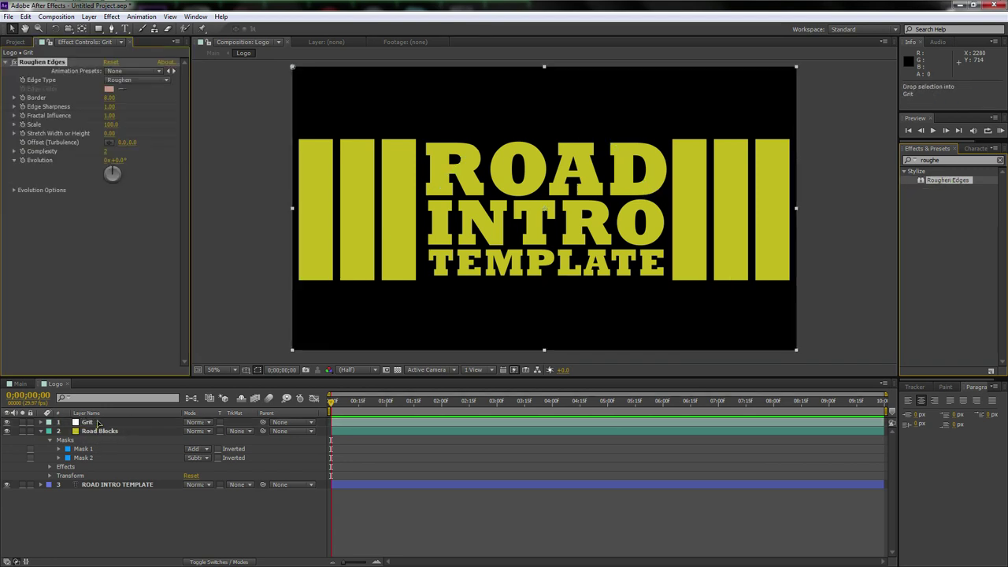
Set Roughen Edges on Grit to Border 20, Scale 67 and Complexity 10, and check the edges up close.
{"action": "left_click", "coordinate": [109, 99]}
{"action": "type", "text": "20"}
{"action": "key", "text": "Return"}
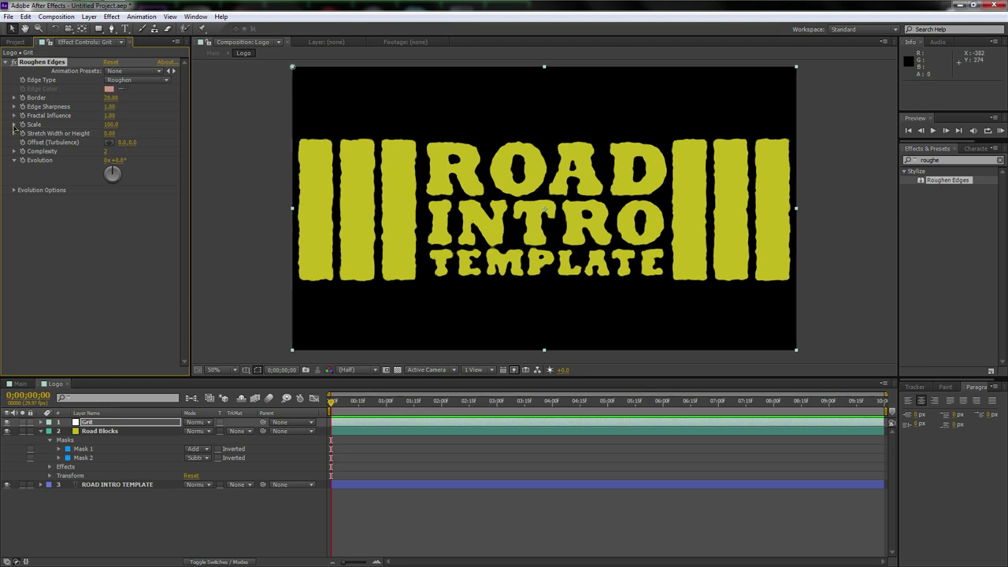
{"action": "left_click_drag", "start_coordinate": [113, 124], "coordinate": [93, 127]}
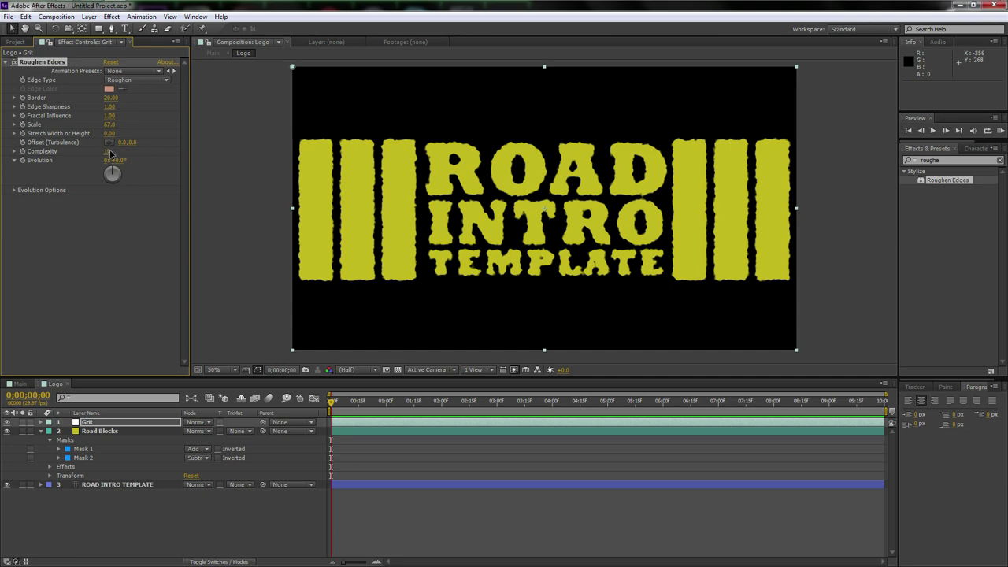
{"action": "key", "text": "period"}
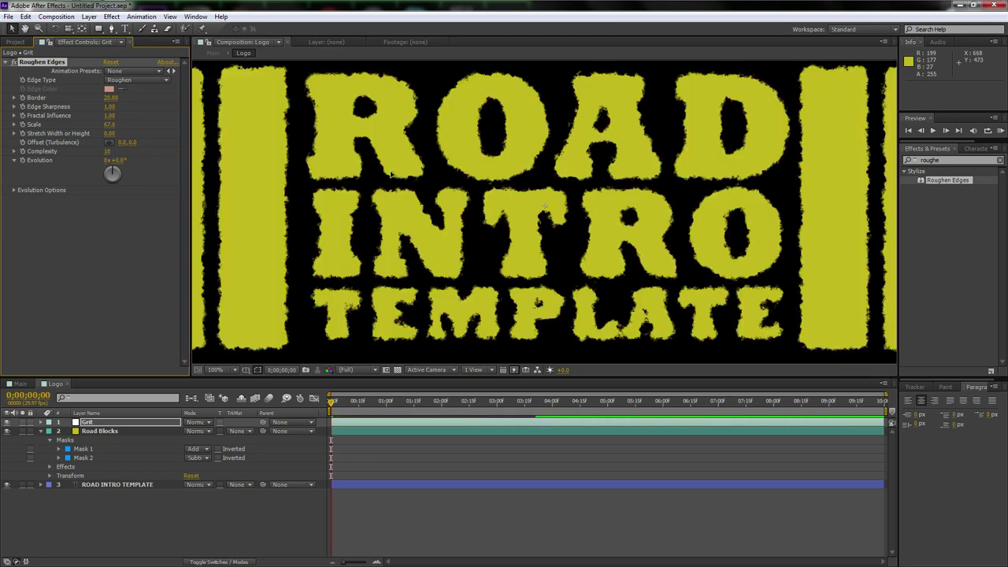
{"action": "key", "text": "comma"}
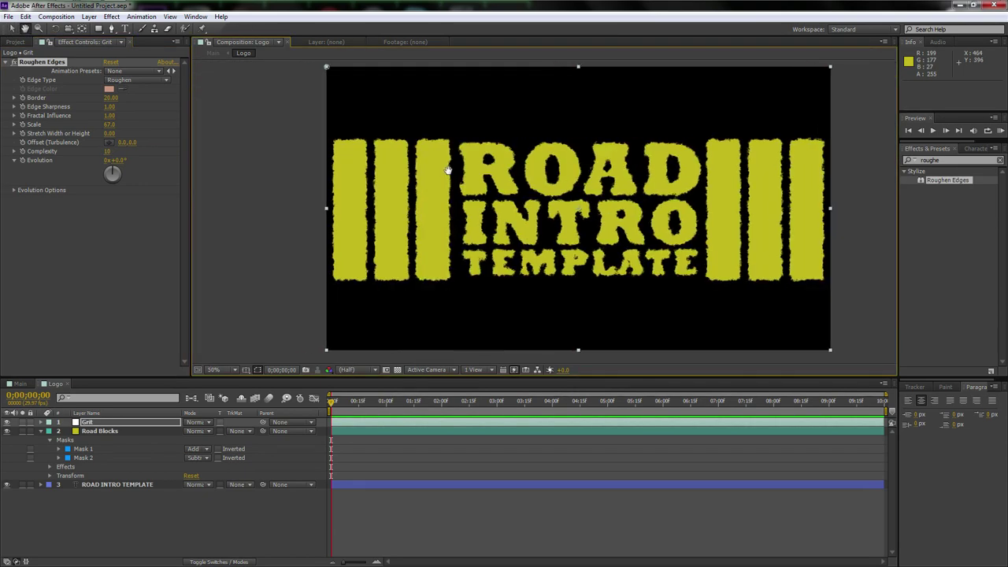
{"action": "key", "text": "period"}
{"action": "left_click_drag", "start_coordinate": [447, 172], "coordinate": [482, 181]}
{"action": "key", "text": "v"}
{"action": "left_click_drag", "start_coordinate": [573, 183], "coordinate": [540, 176]}
{"action": "key", "text": "comma"}
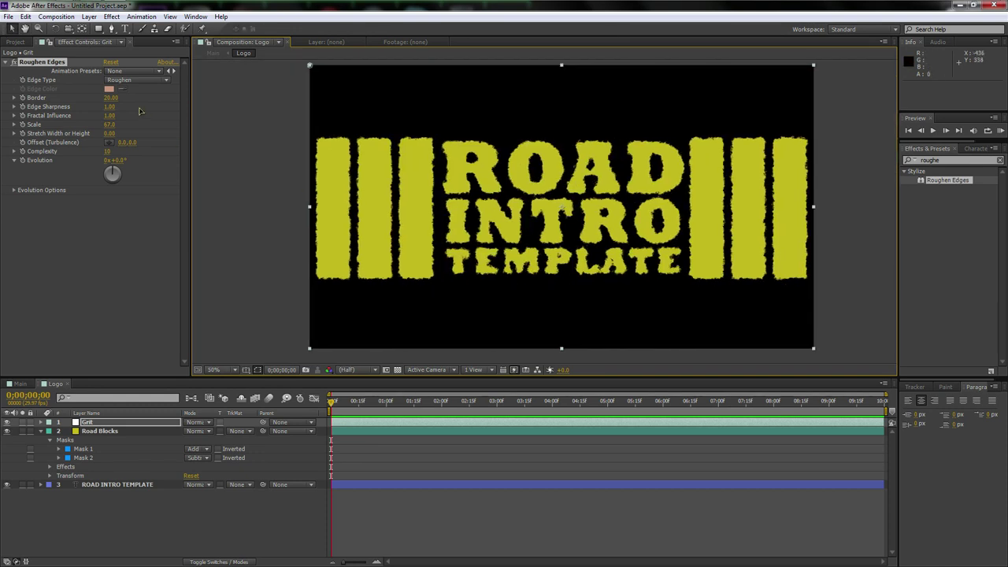
Raise the Roughen Edges Border to 21.90 and check the roughened lettering.
{"action": "key", "text": "space"}
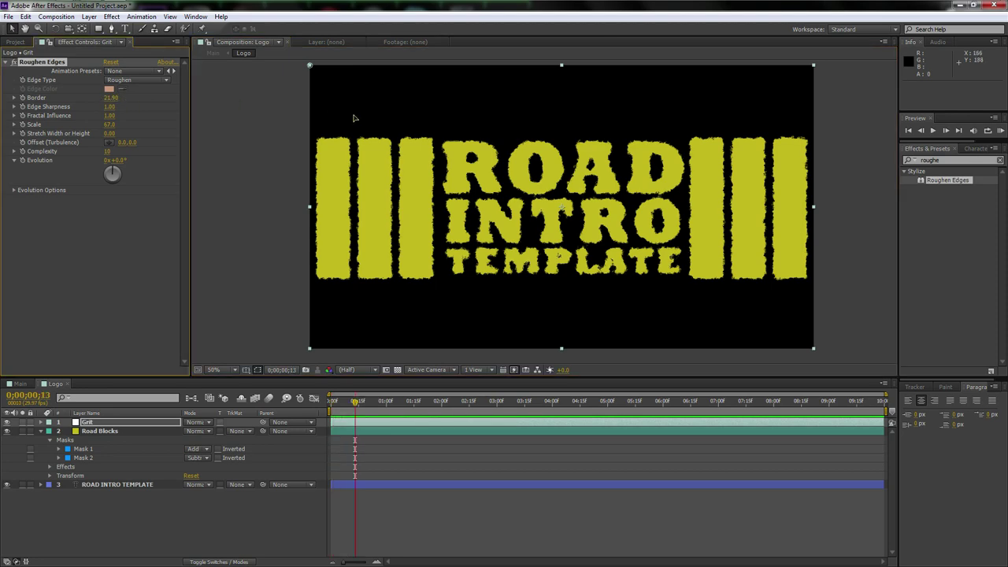
{"action": "key", "text": "slash"}
{"action": "left_click_drag", "start_coordinate": [450, 162], "coordinate": [476, 161]}
{"action": "scroll", "coordinate": [475, 162], "scroll_direction": "down", "scroll_amount": 2}
{"action": "left_click_drag", "start_coordinate": [551, 173], "coordinate": [514, 170]}
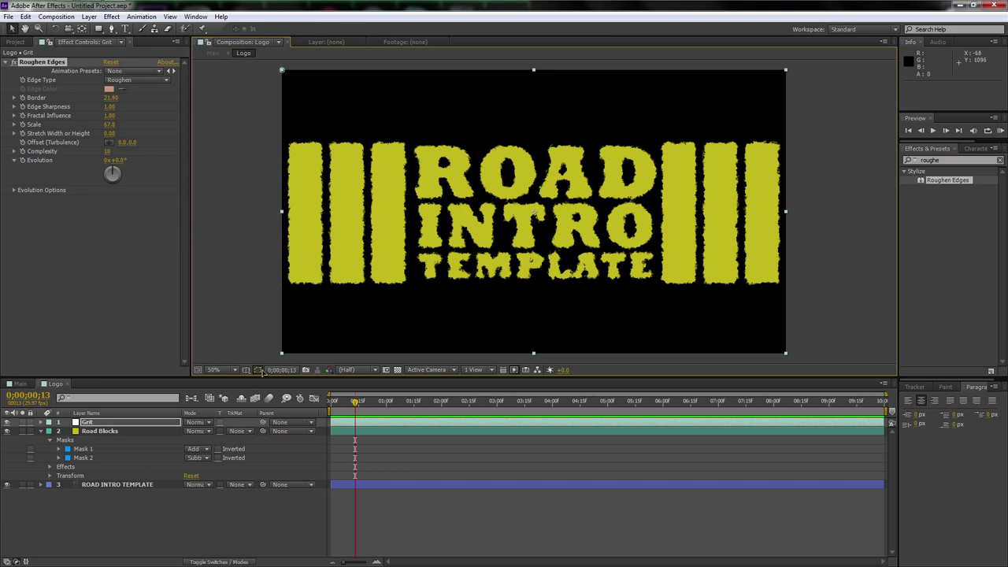
Find the Fractal Noise effect and apply it to the Grit layer.
{"action": "left_click_drag", "start_coordinate": [942, 160], "coordinate": [896, 163]}
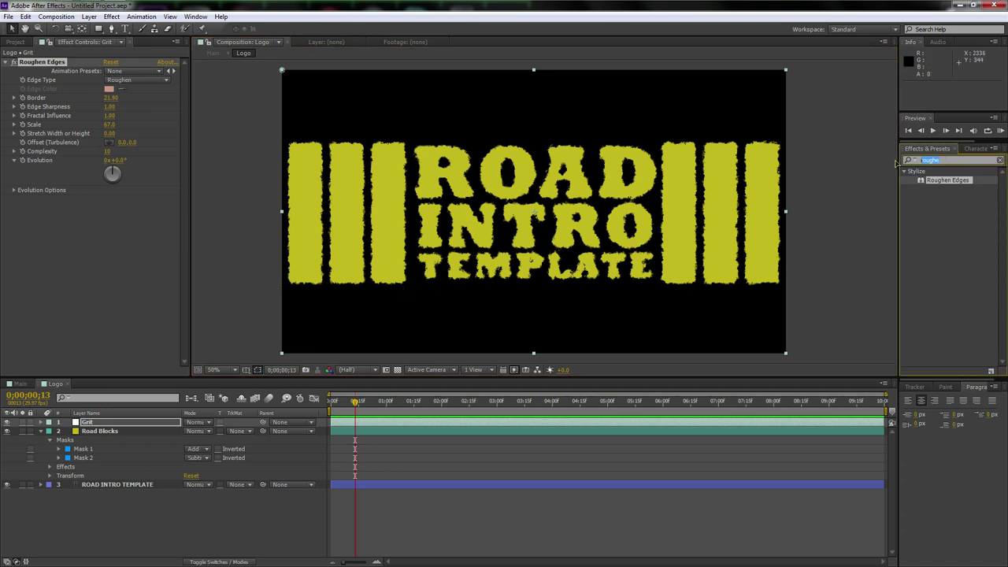
{"action": "type", "text": "frac"}
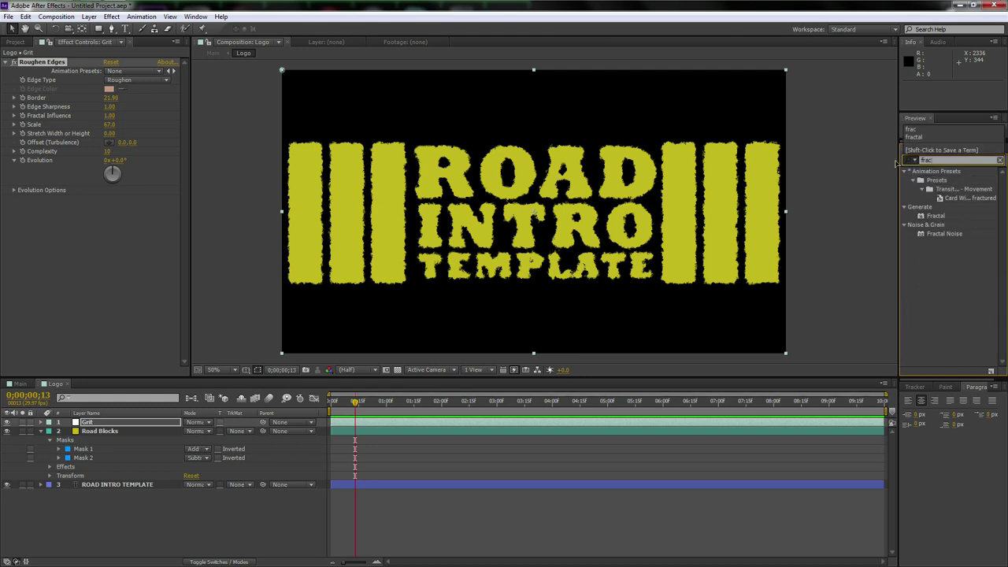
{"action": "left_click_drag", "start_coordinate": [945, 234], "coordinate": [126, 422]}
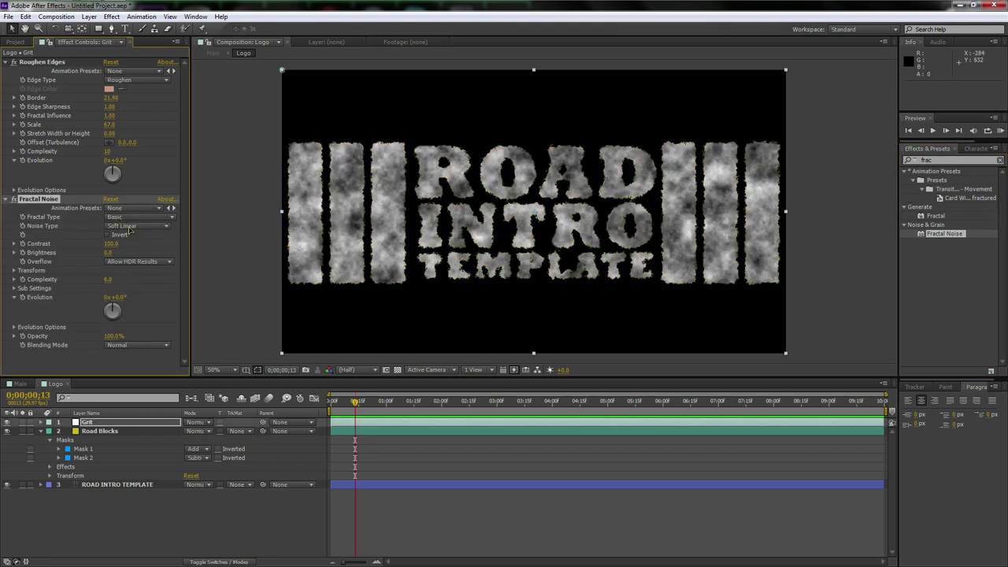
Set the Fractal Noise Contrast to 113 and its Transform Scale to 242.
{"action": "left_click_drag", "start_coordinate": [111, 244], "coordinate": [114, 252]}
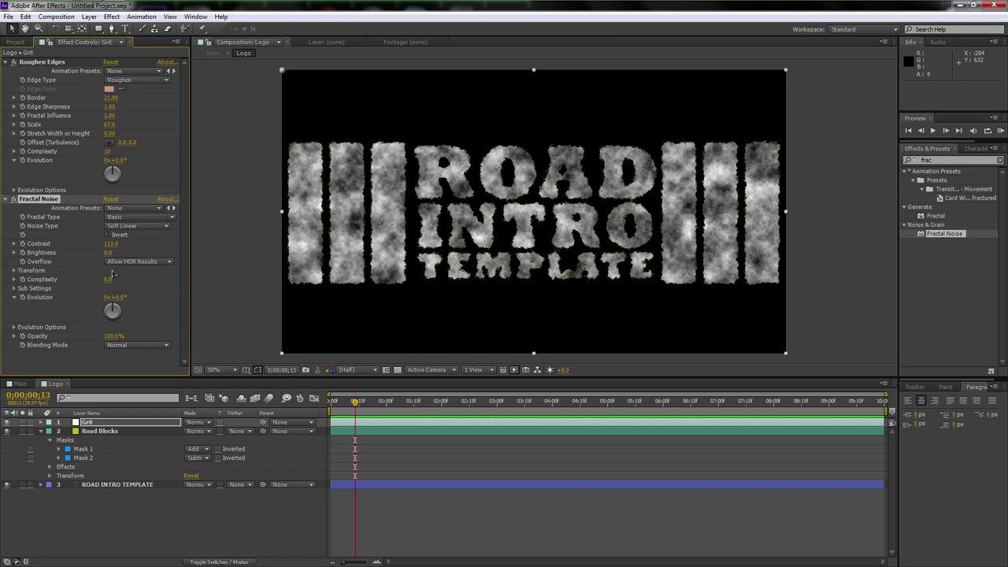
{"action": "left_click", "coordinate": [14, 270]}
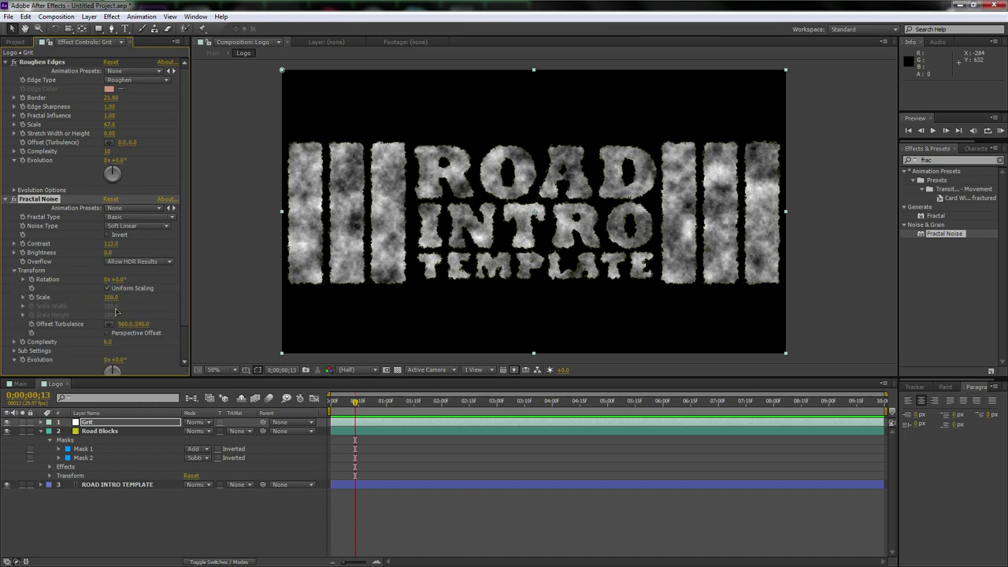
{"action": "left_click_drag", "start_coordinate": [144, 296], "coordinate": [175, 293]}
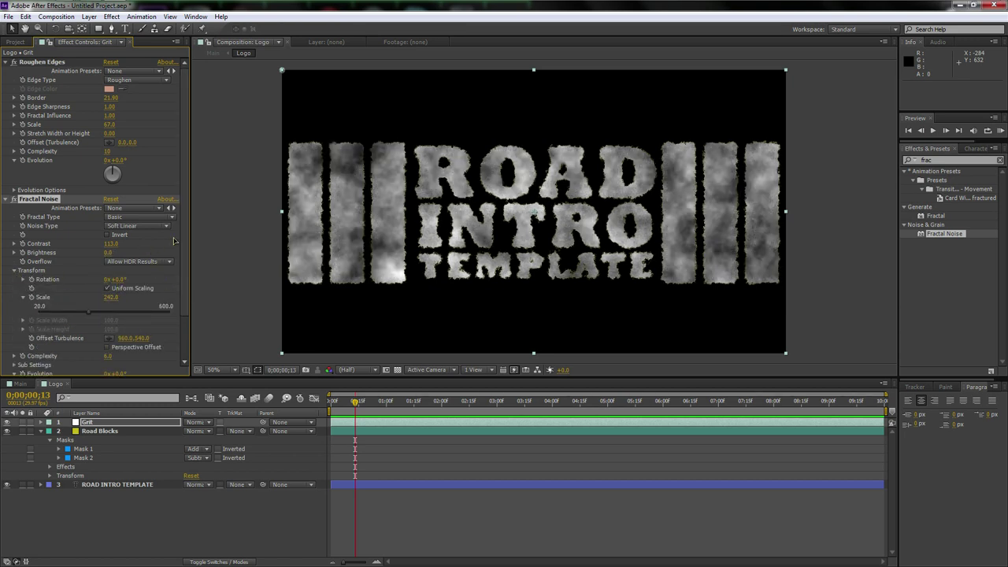
Set the Fractal Noise blending mode to Multiply and check the textured logo.
{"action": "scroll", "coordinate": [184, 243], "scroll_direction": "down", "scroll_amount": 3}
{"action": "left_click", "coordinate": [137, 371]}
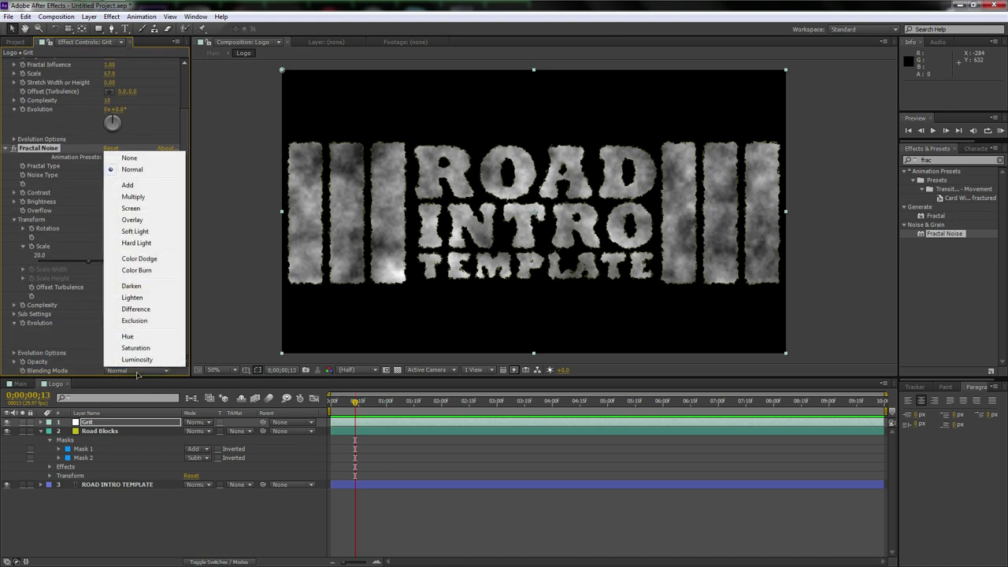
{"action": "left_click", "coordinate": [136, 197]}
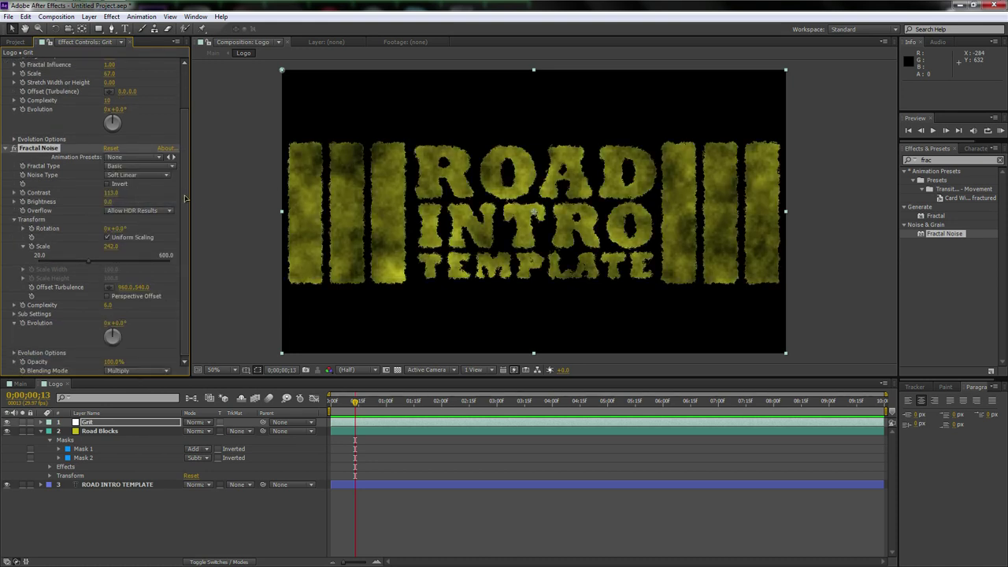
{"action": "scroll", "coordinate": [515, 234], "scroll_direction": "up", "scroll_amount": 2}
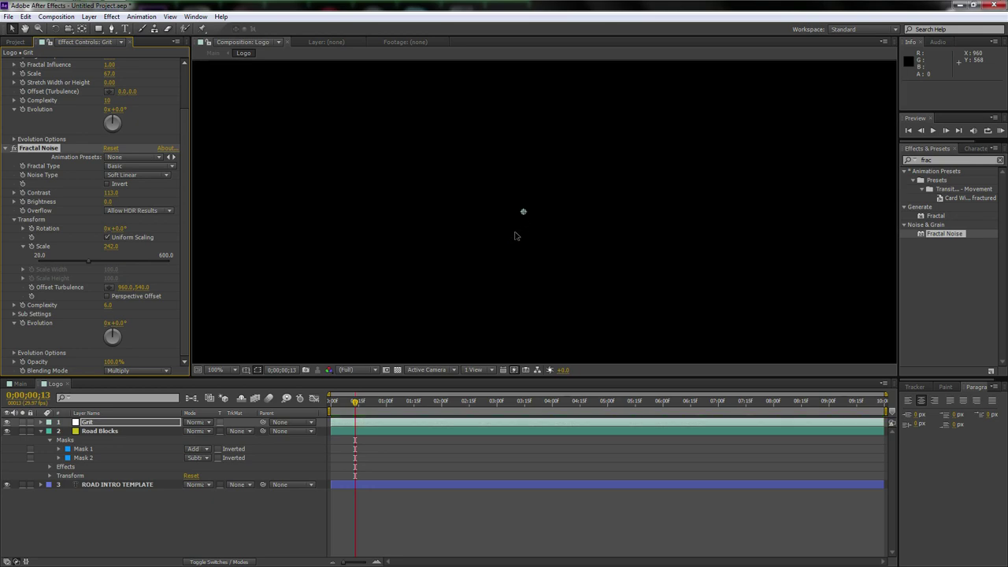
{"action": "scroll", "coordinate": [491, 230], "scroll_direction": "down", "scroll_amount": 2}
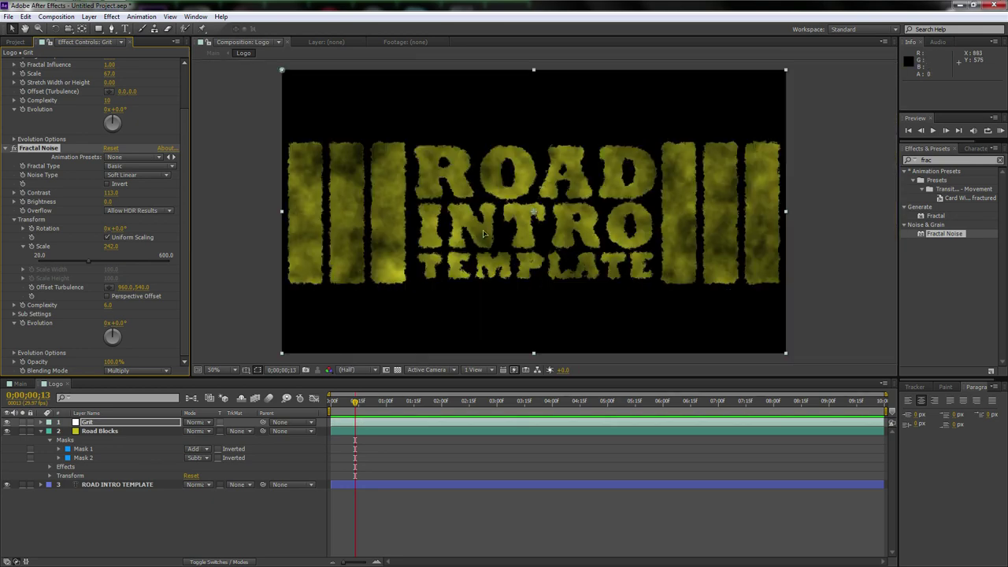
Switch to the Main composition, make the Asphalt BG layer visible, and inspect the logo against it.
{"action": "left_click", "coordinate": [19, 384]}
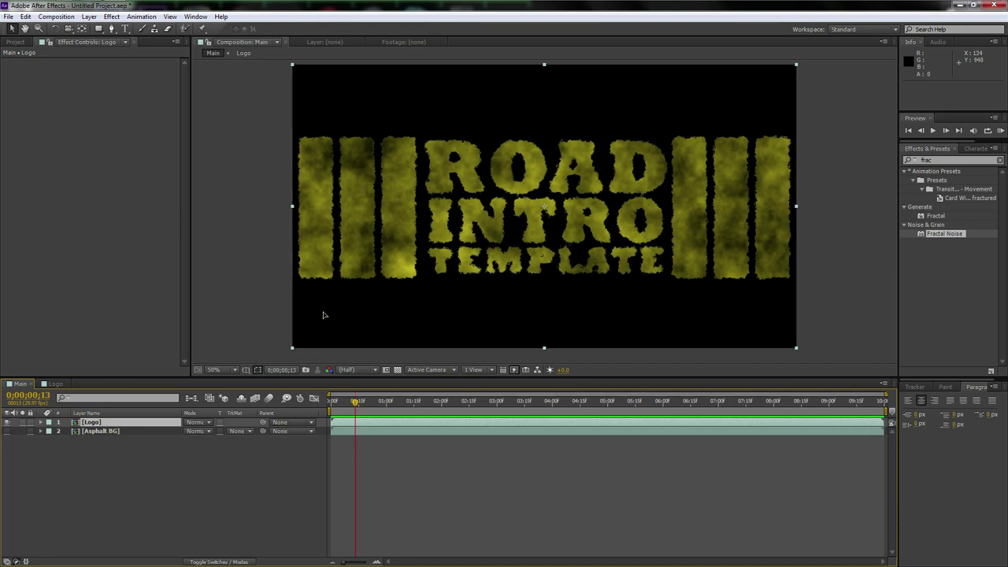
{"action": "left_click", "coordinate": [7, 430]}
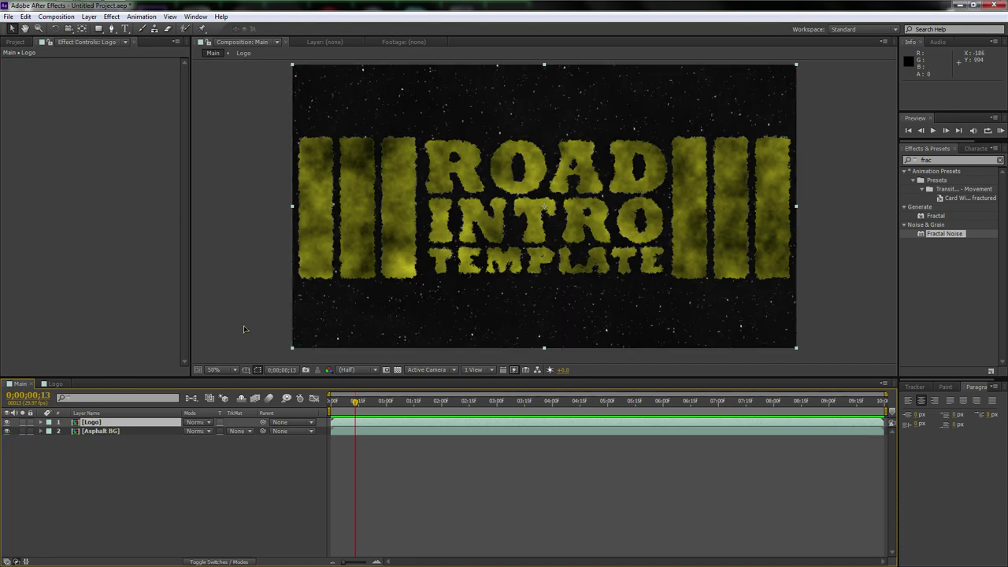
{"action": "scroll", "coordinate": [467, 287], "scroll_direction": "up", "scroll_amount": 2}
{"action": "left_click_drag", "start_coordinate": [471, 303], "coordinate": [499, 315]}
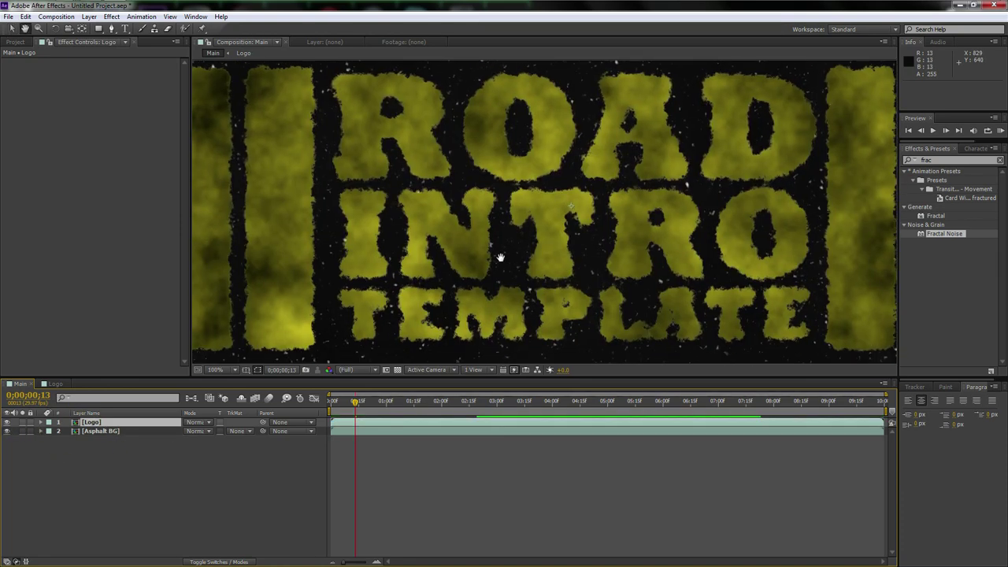
{"action": "scroll", "coordinate": [499, 257], "scroll_direction": "down", "scroll_amount": 2}
{"action": "left_click_drag", "start_coordinate": [561, 260], "coordinate": [544, 260]}
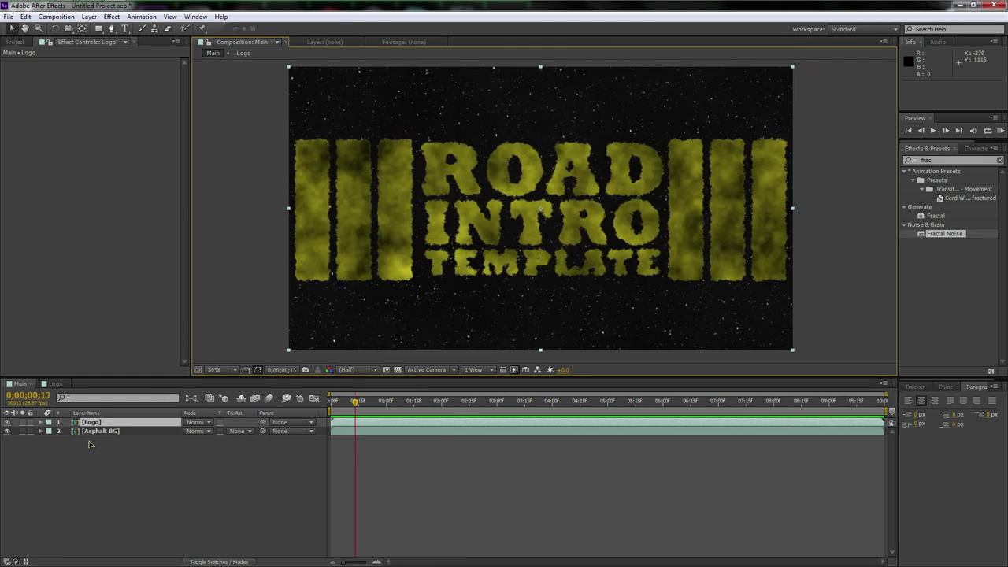
Set the Logo layer's blending mode to Add and check how the asphalt specks show through the lettering.
{"action": "left_click", "coordinate": [111, 423]}
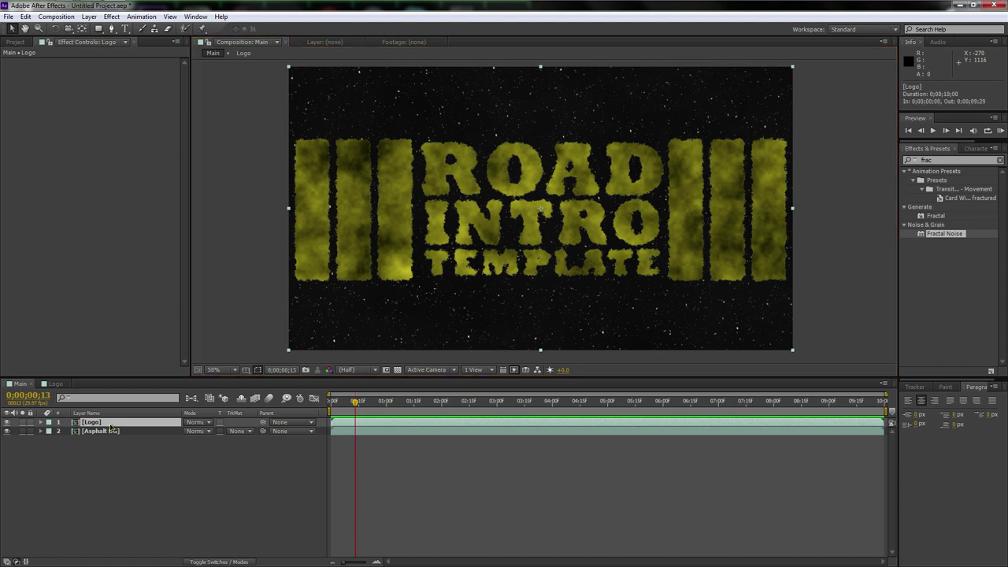
{"action": "left_click", "coordinate": [193, 422]}
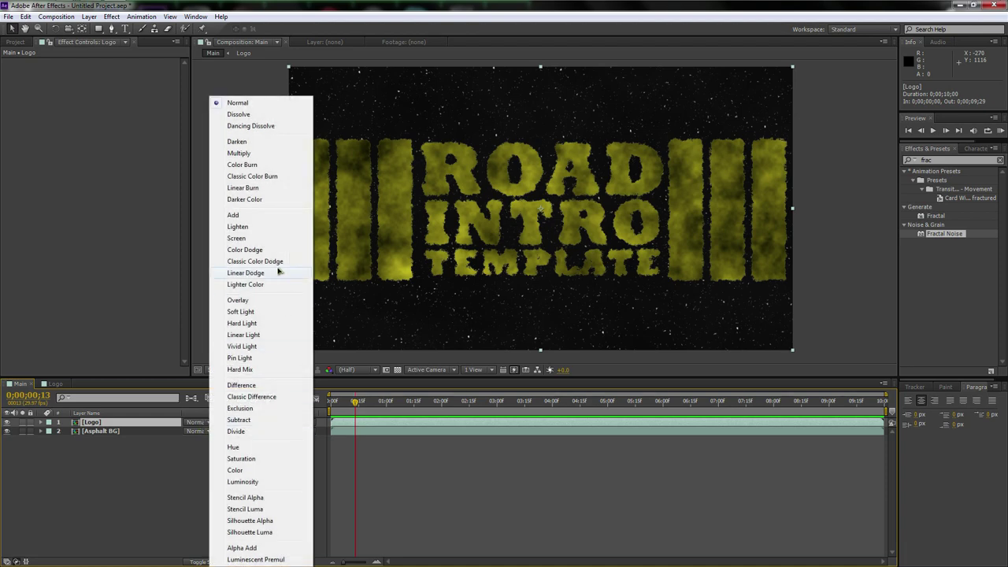
{"action": "left_click", "coordinate": [250, 215]}
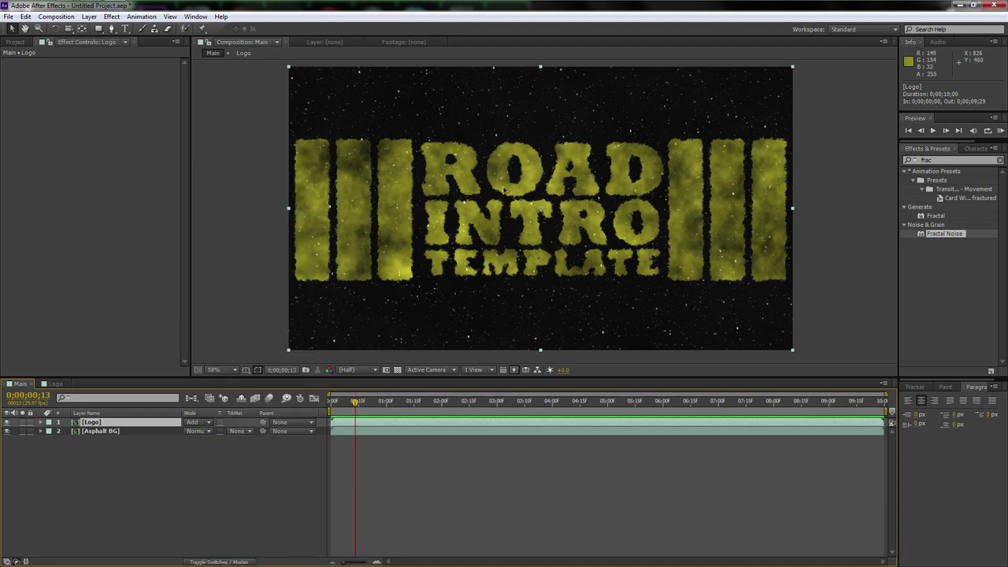
{"action": "scroll", "coordinate": [493, 193], "scroll_direction": "up", "scroll_amount": 1}
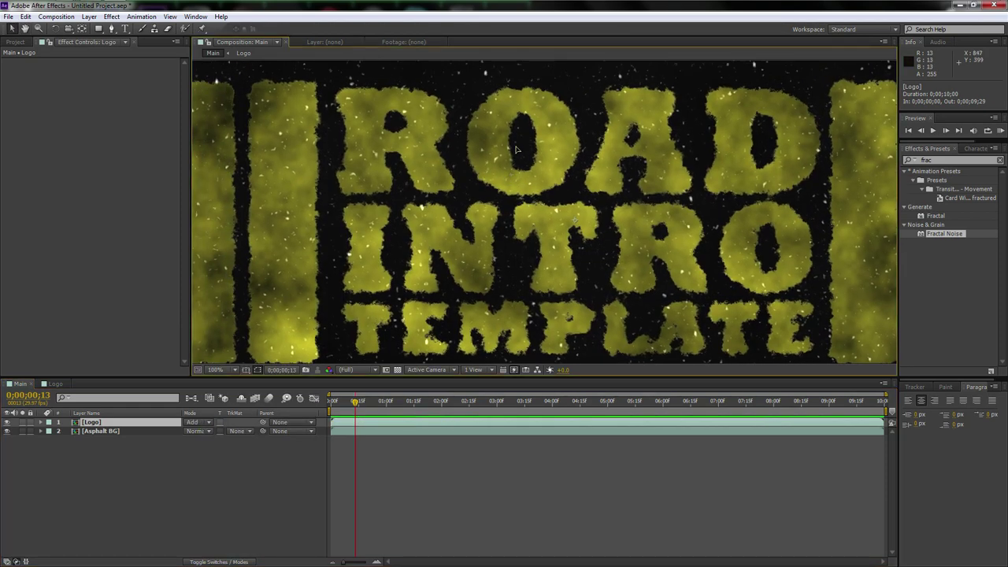
{"action": "left_click_drag", "start_coordinate": [463, 189], "coordinate": [504, 173]}
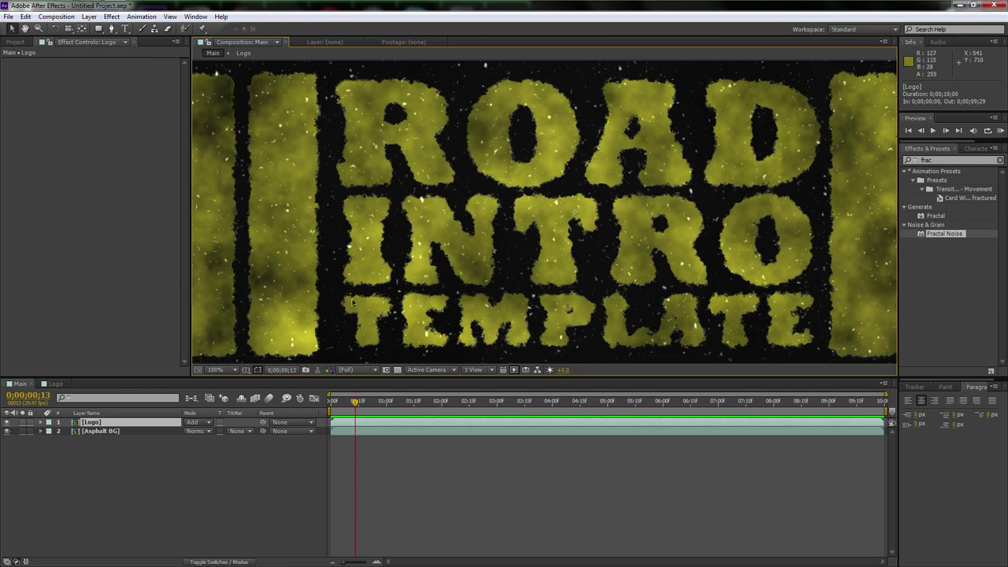
Add a Bevel and Emboss layer style to the Logo layer and set its Size to 1.
{"action": "right_click", "coordinate": [122, 418]}
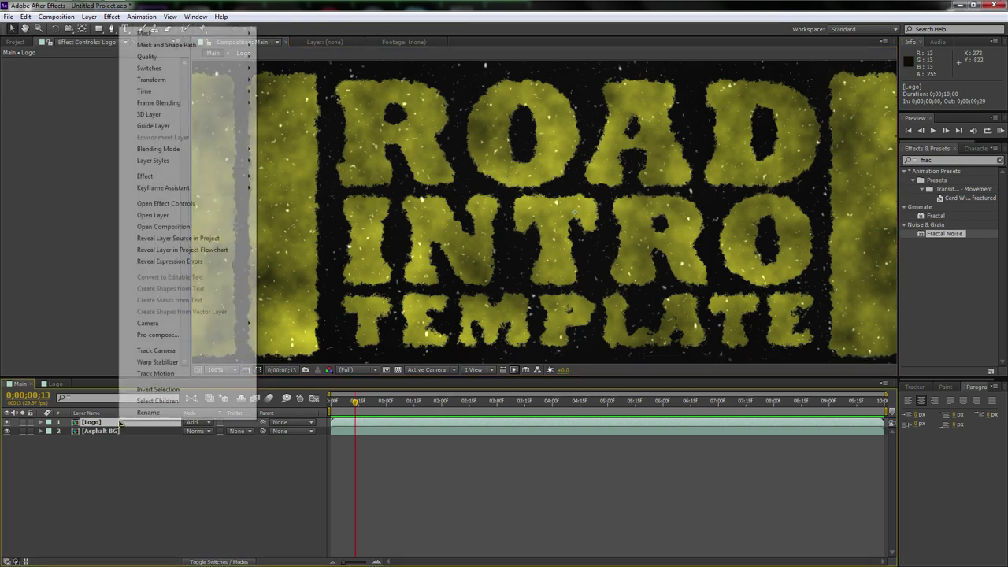
{"action": "mouse_move", "coordinate": [170, 161]}
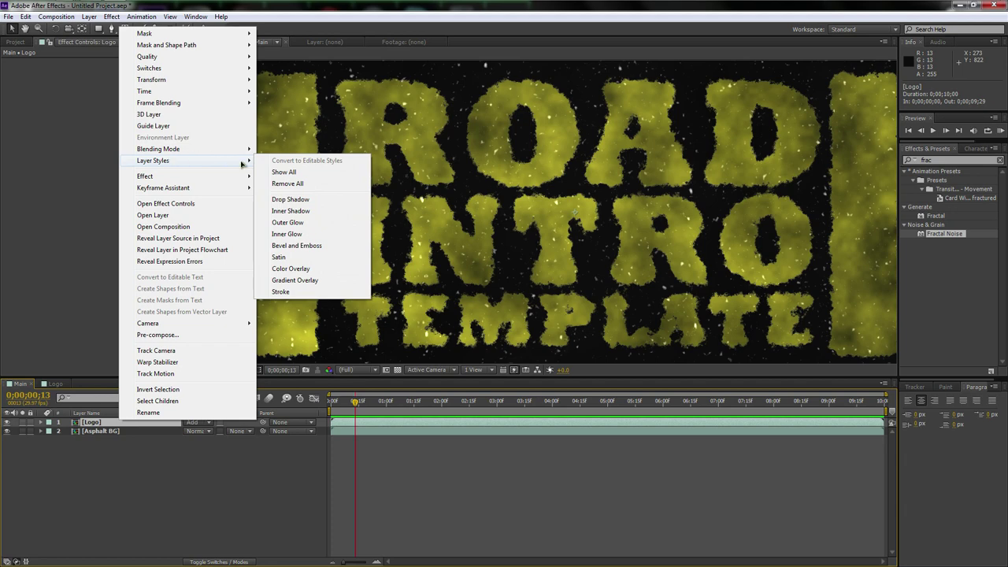
{"action": "left_click", "coordinate": [297, 245]}
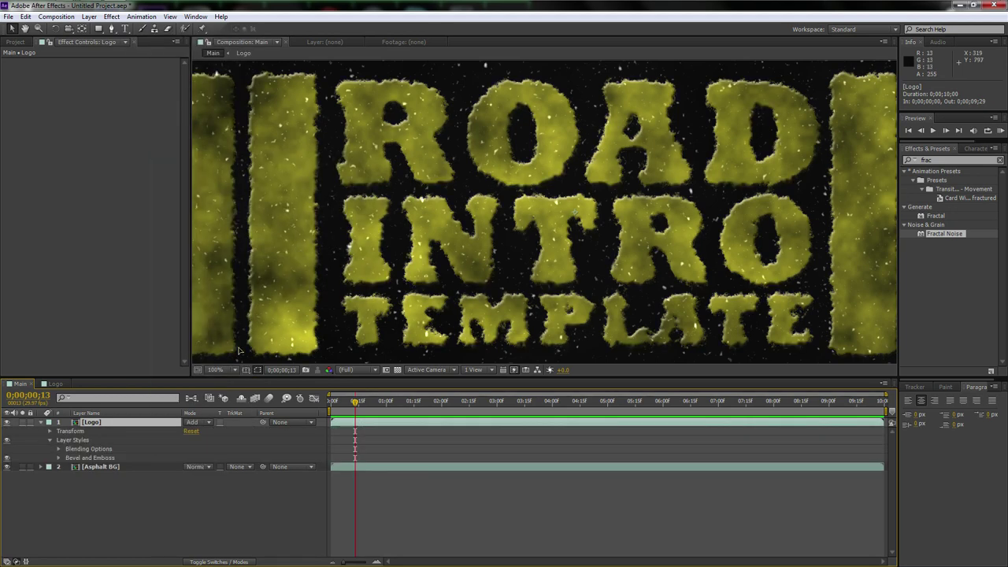
{"action": "left_click", "coordinate": [59, 457]}
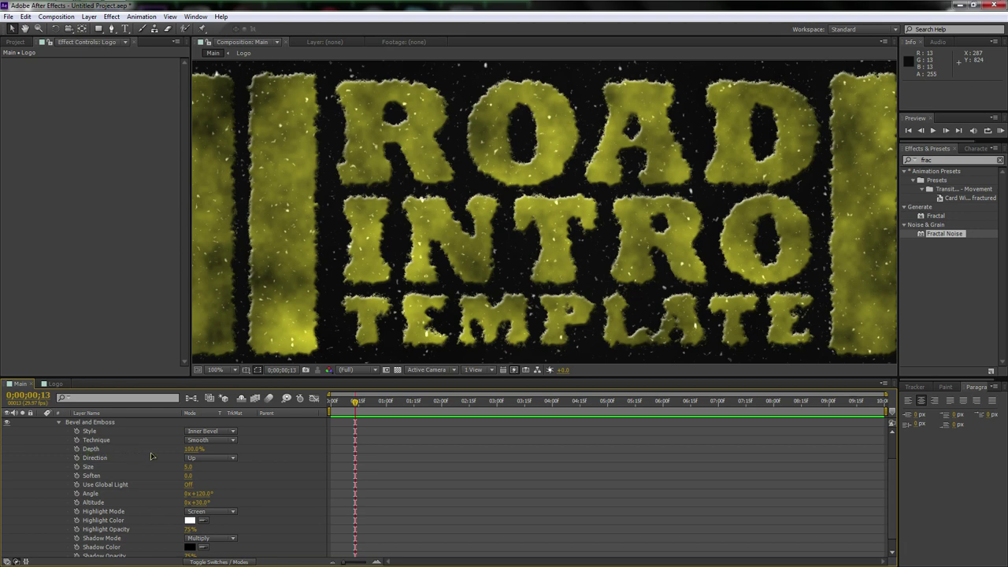
{"action": "left_click", "coordinate": [187, 466]}
{"action": "type", "text": "1"}
{"action": "key", "text": "Return"}
Examine the beveled logo edges across the full composition, and collapse the Logo layer's properties.
{"action": "key", "text": "comma"}
{"action": "key", "text": "comma"}
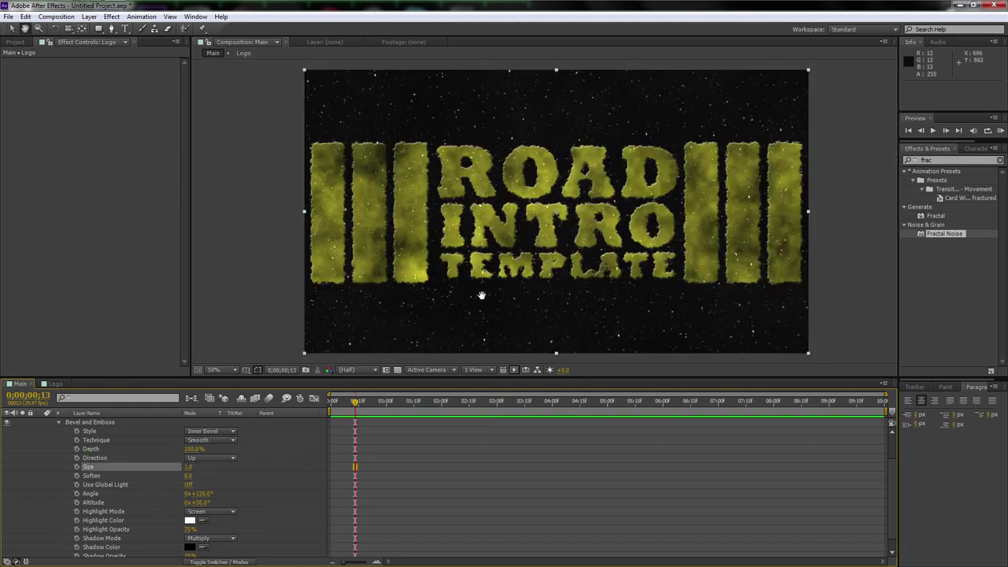
{"action": "key", "text": "period"}
{"action": "left_click_drag", "start_coordinate": [468, 286], "coordinate": [486, 284]}
{"action": "key", "text": "comma"}
{"action": "key", "text": "v"}
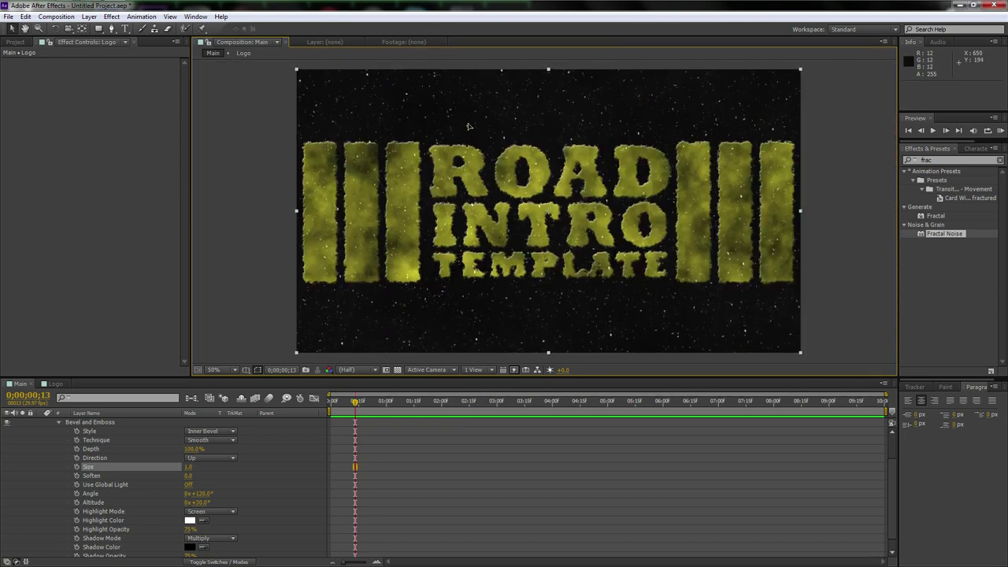
{"action": "scroll", "coordinate": [71, 424], "scroll_direction": "up", "scroll_amount": 2}
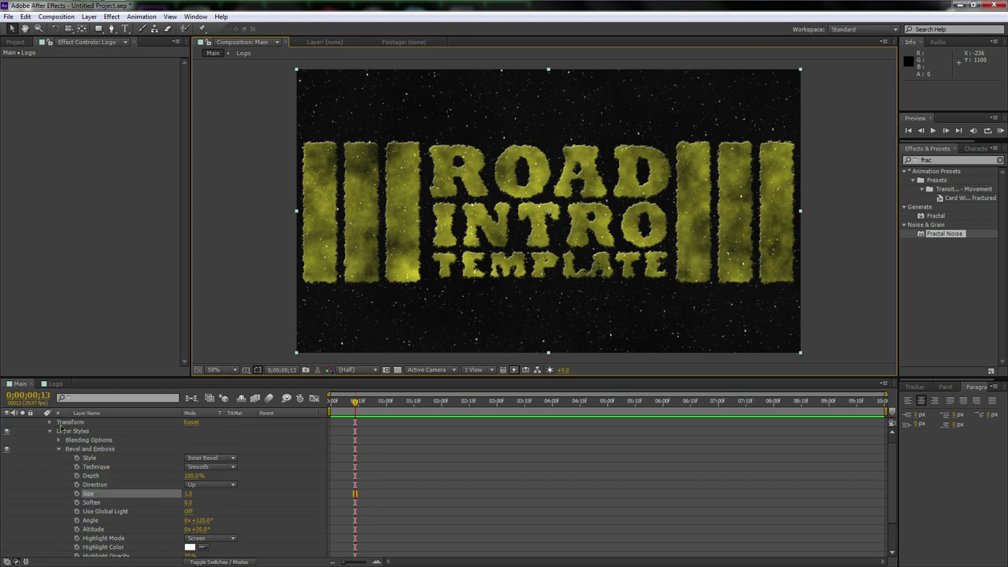
{"action": "left_click", "coordinate": [49, 425]}
{"action": "left_click", "coordinate": [39, 423]}
Open the Asphalt BG composition beside Main and set the BG layer's Fractal Noise Brightness to -49.
{"action": "double_click", "coordinate": [89, 432]}
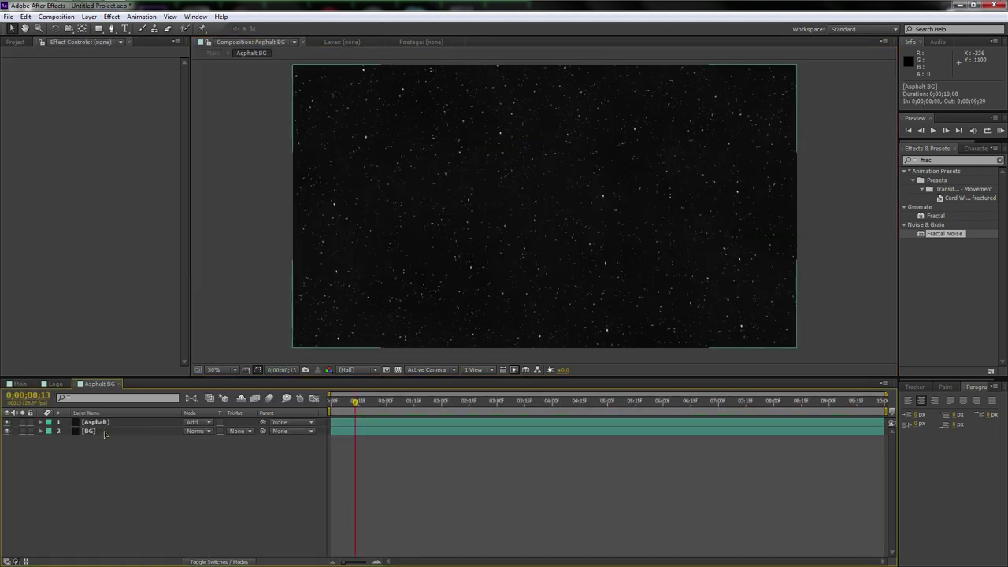
{"action": "left_click_drag", "start_coordinate": [82, 386], "coordinate": [61, 388]}
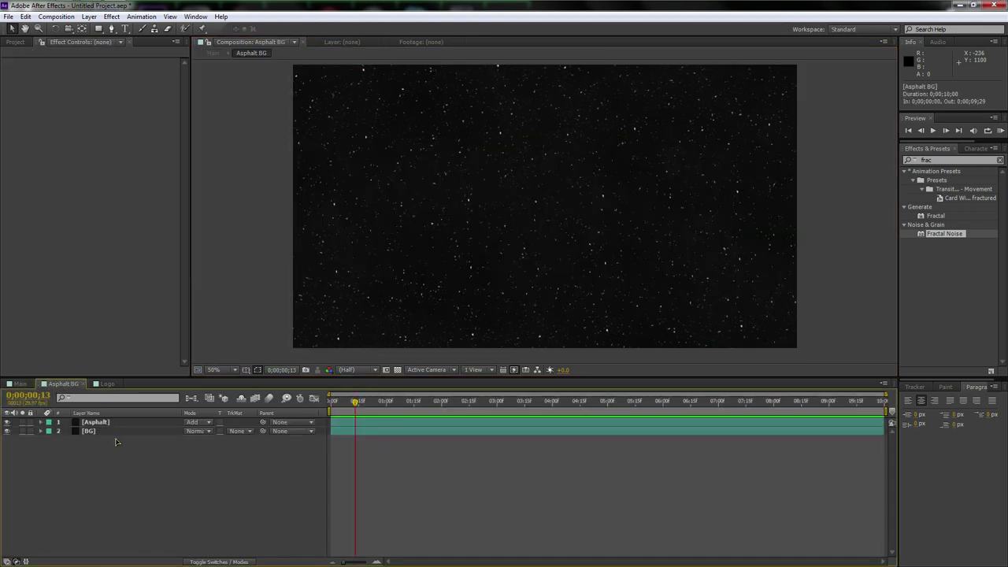
{"action": "left_click", "coordinate": [99, 431]}
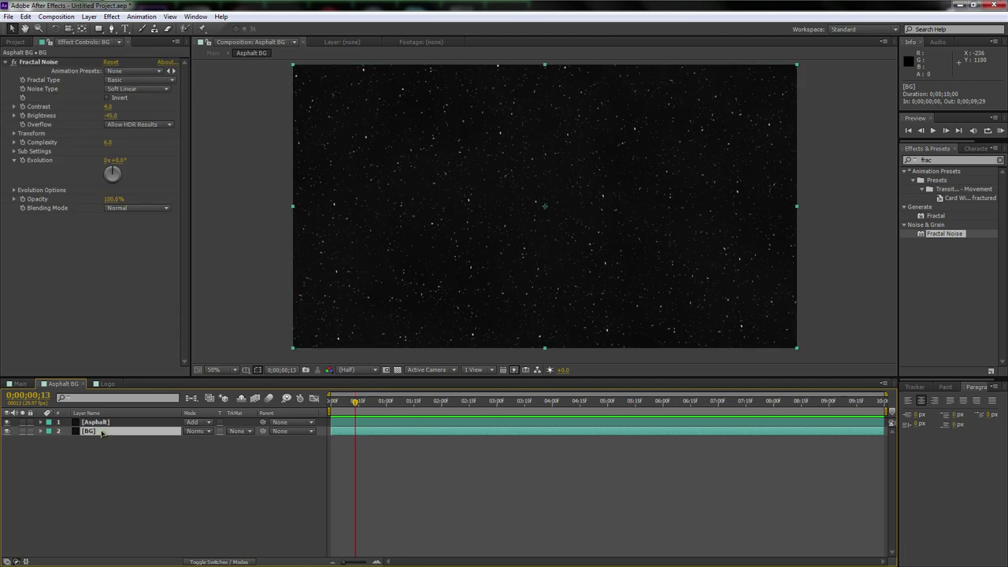
{"action": "left_click_drag", "start_coordinate": [109, 116], "coordinate": [105, 120]}
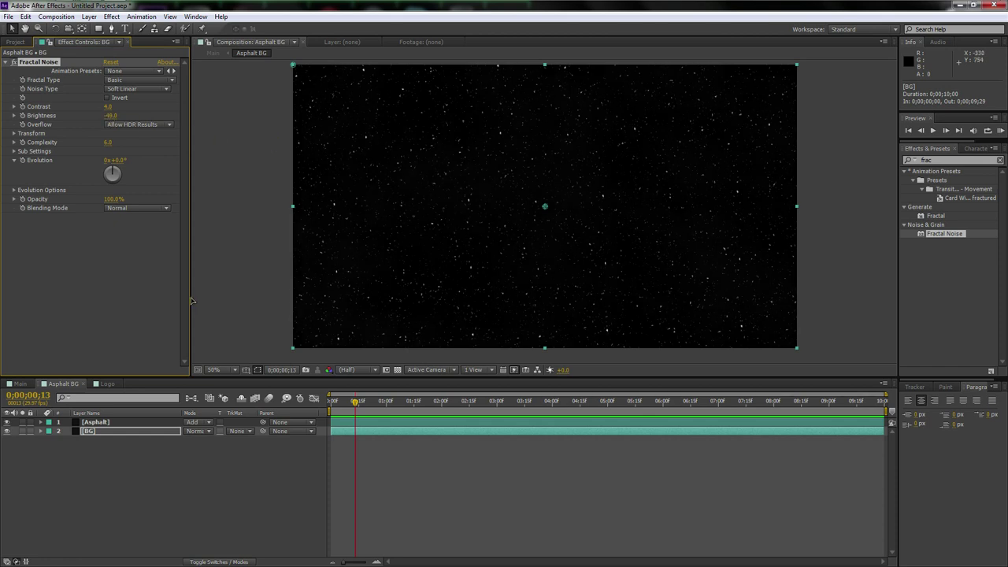
Check the darker asphalt in Main and try a Fractal Noise Brightness of -52 on the BG layer.
{"action": "left_click", "coordinate": [16, 384]}
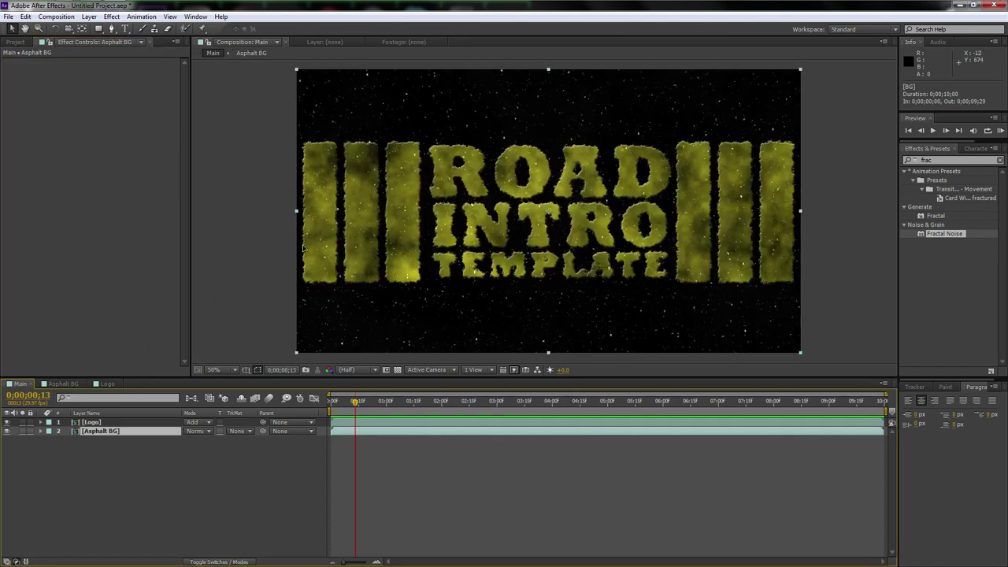
{"action": "left_click", "coordinate": [63, 383]}
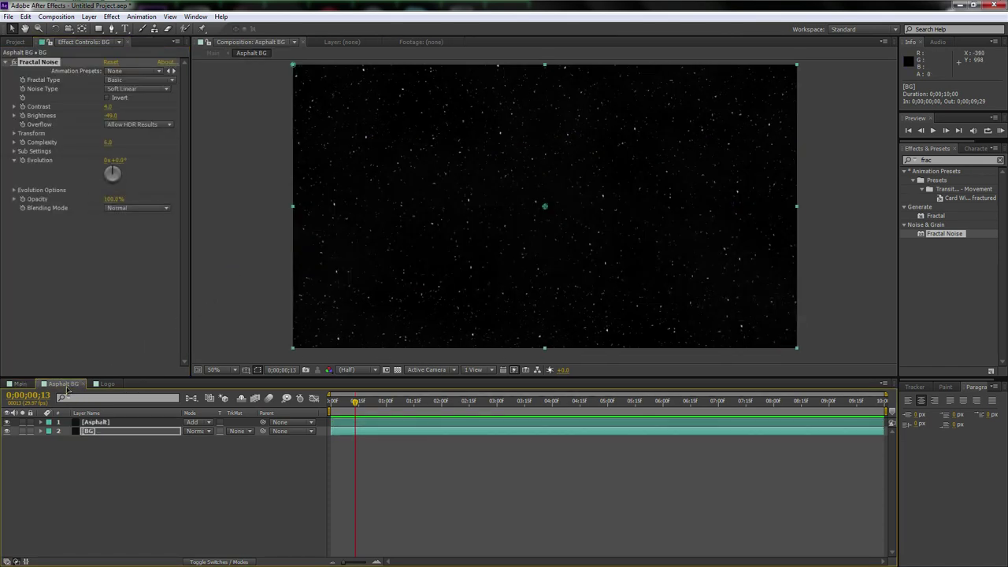
{"action": "left_click", "coordinate": [111, 115]}
{"action": "type", "text": "-52"}
{"action": "key", "text": "Return"}
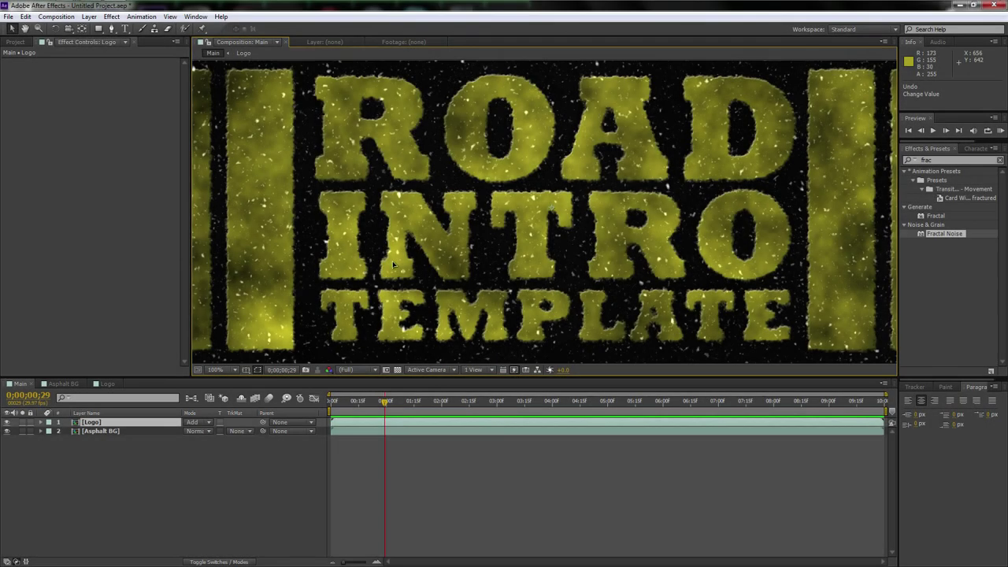
Inspect the blended logo in Main and review the Fractal Noise settings of the Asphalt and BG layers.
{"action": "key", "text": "space"}
{"action": "left_click_drag", "start_coordinate": [626, 248], "coordinate": [610, 247]}
{"action": "key", "text": "space"}
{"action": "mouse_move", "coordinate": [708, 241]}
{"action": "left_mouse_down"}
{"action": "mouse_move", "coordinate": [686, 241]}
{"action": "mouse_move", "coordinate": [698, 241]}
{"action": "left_mouse_up"}
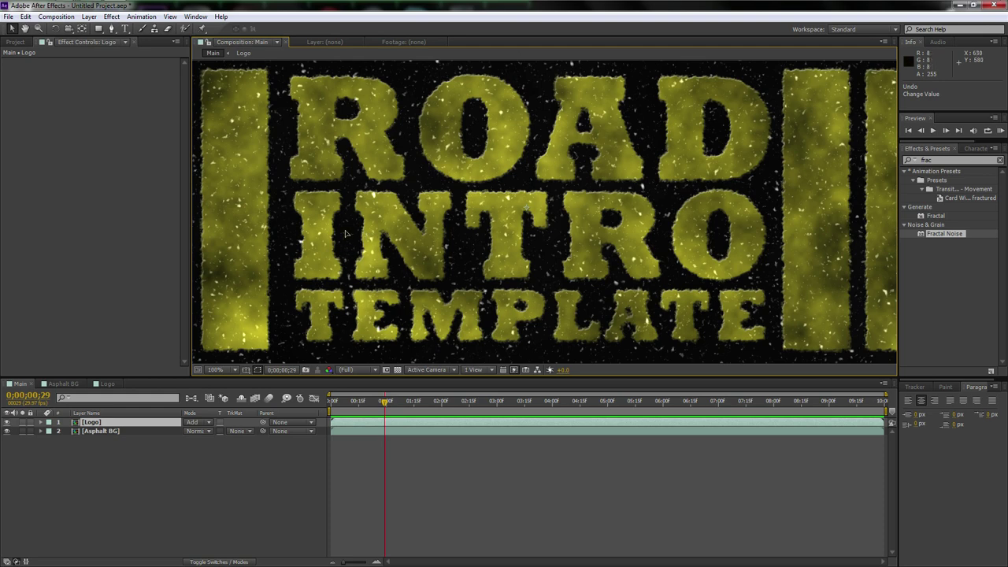
{"action": "double_click", "coordinate": [96, 430]}
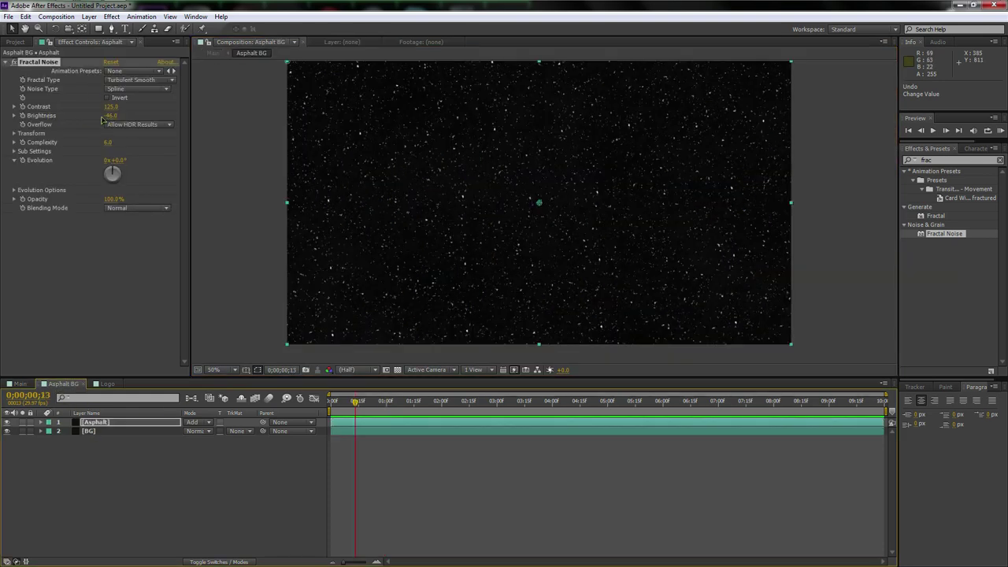
{"action": "left_click", "coordinate": [111, 424]}
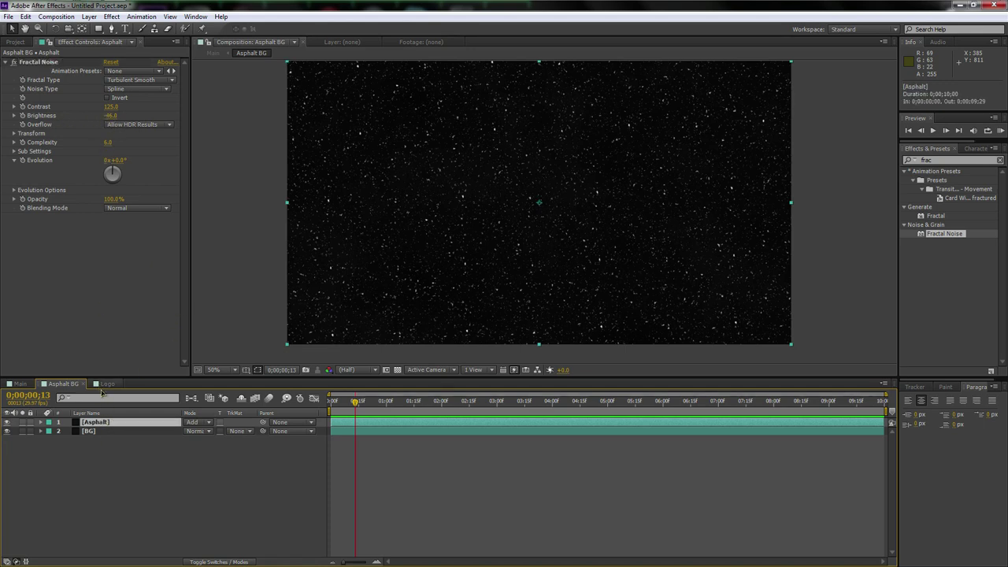
{"action": "left_click", "coordinate": [100, 432]}
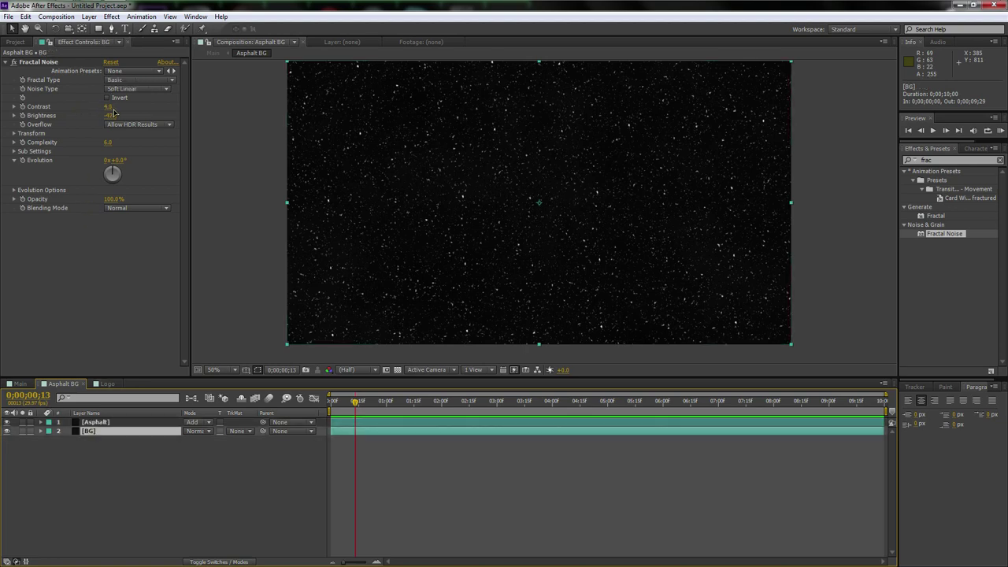
In the Logo composition, raise the Grit layer's Fractal Noise Contrast, set its Brightness to 1 and its Scale to about 168.
{"action": "left_click", "coordinate": [107, 384]}
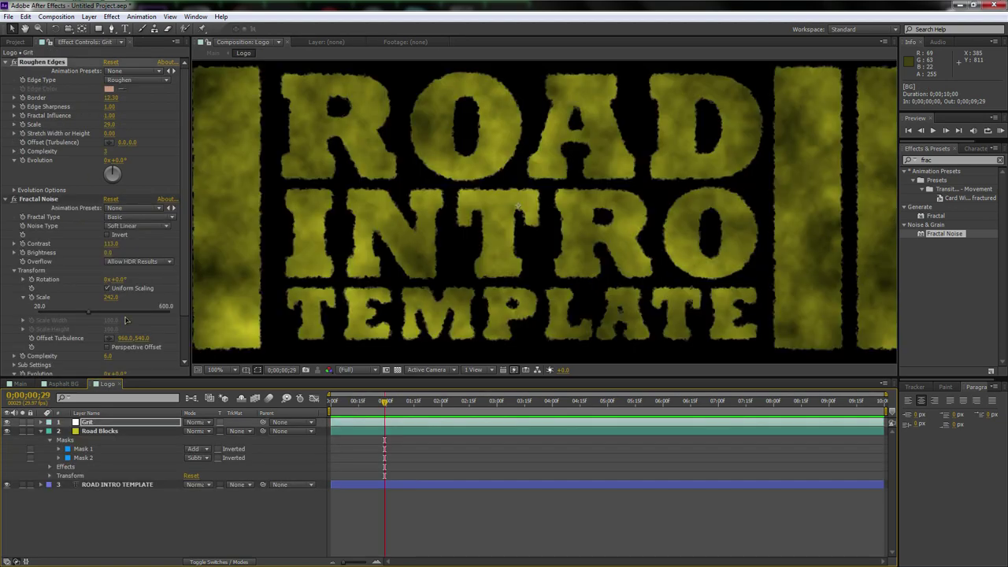
{"action": "scroll", "coordinate": [347, 169], "scroll_direction": "down", "scroll_amount": 2}
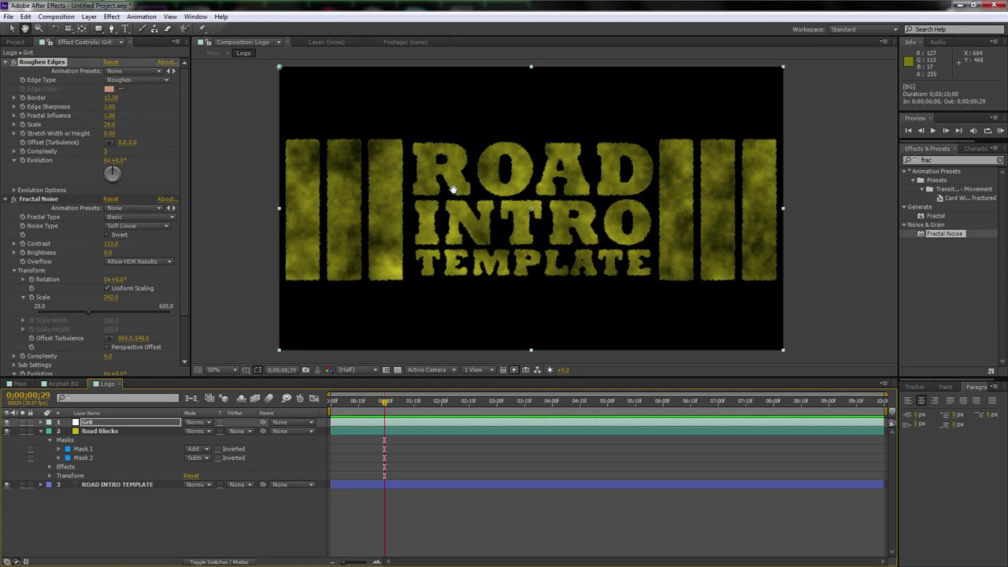
{"action": "left_click_drag", "start_coordinate": [276, 212], "coordinate": [283, 212]}
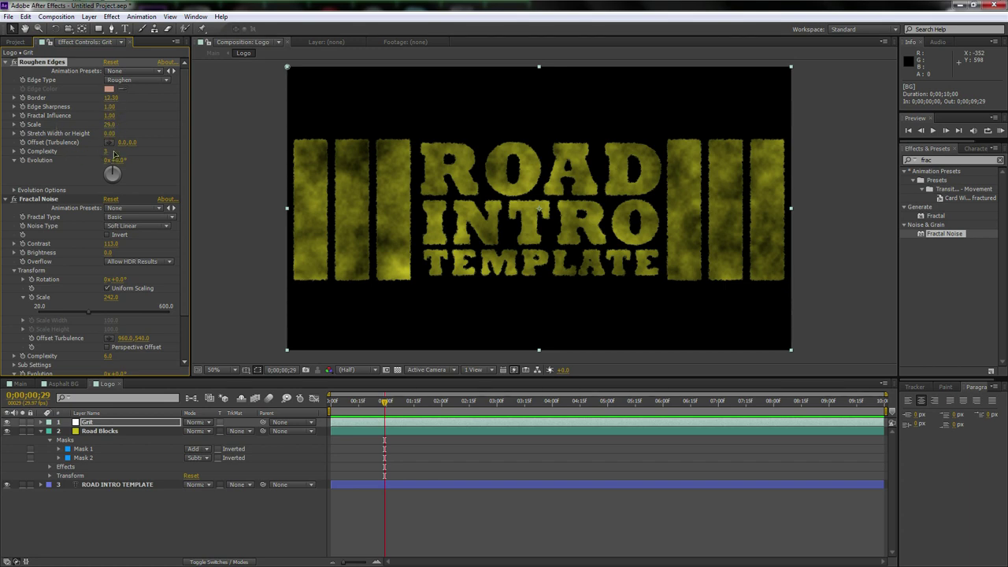
{"action": "scroll", "coordinate": [99, 220], "scroll_direction": "down", "scroll_amount": 1}
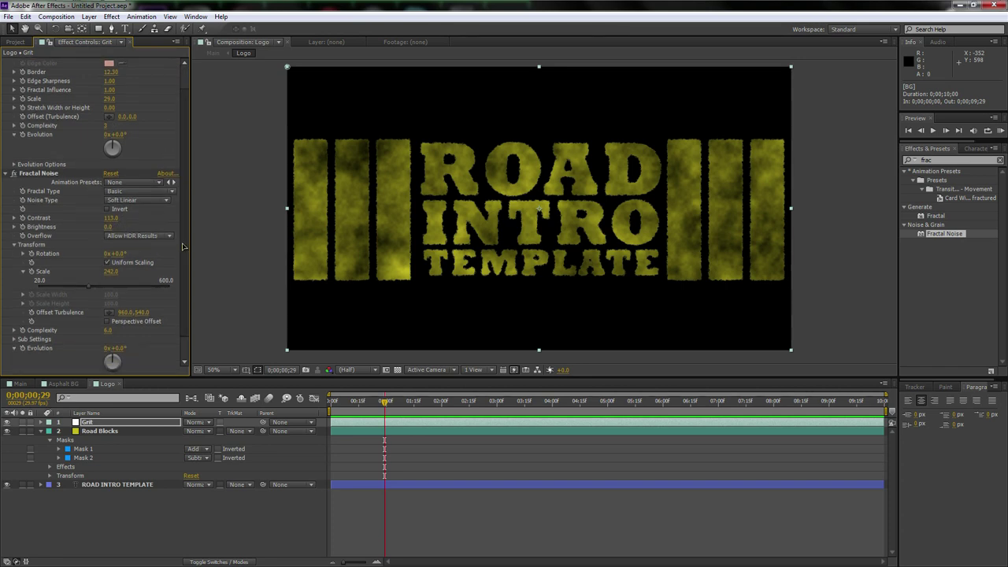
{"action": "scroll", "coordinate": [179, 225], "scroll_direction": "down", "scroll_amount": 1}
{"action": "left_click_drag", "start_coordinate": [85, 264], "coordinate": [80, 264]}
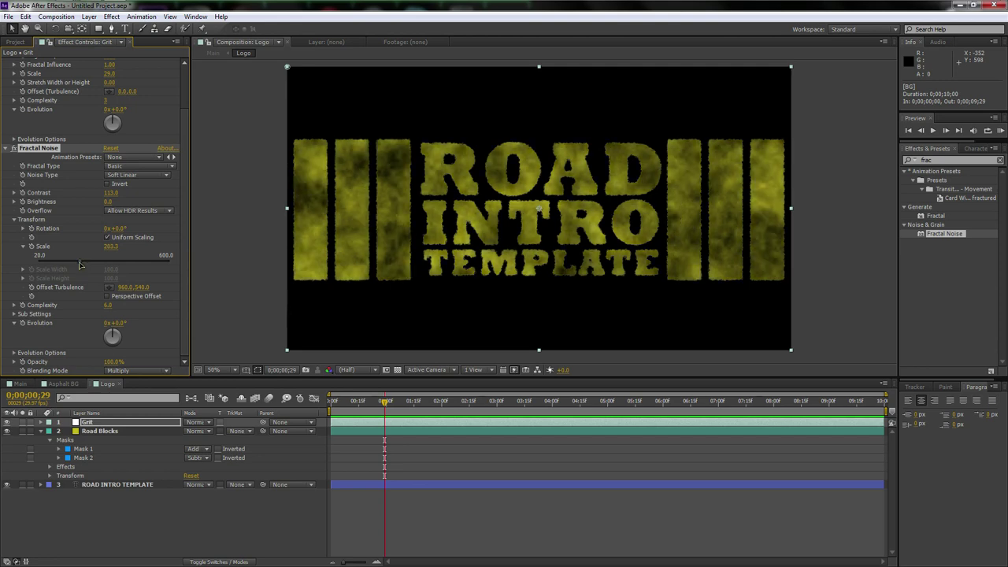
{"action": "key", "text": "/"}
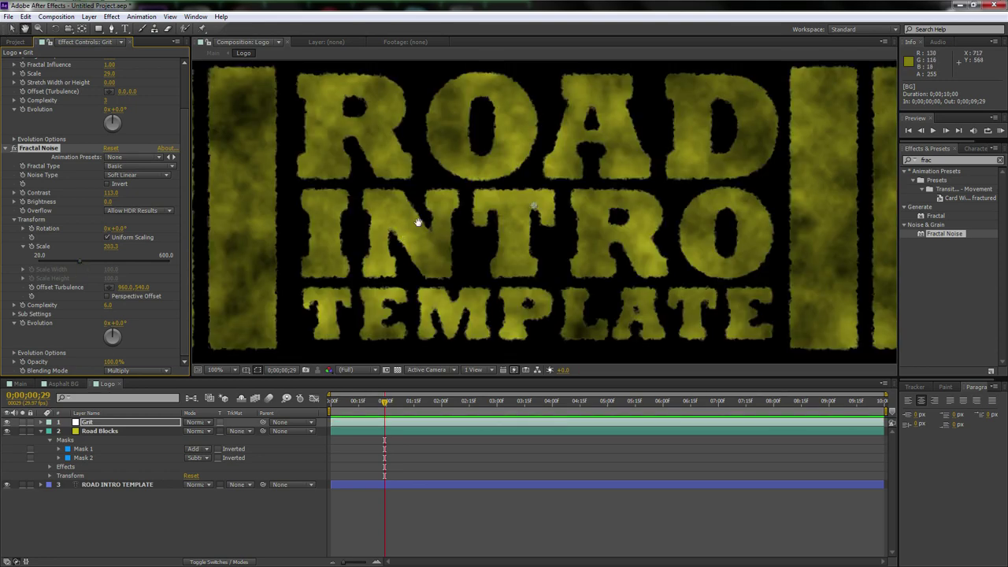
{"action": "left_click_drag", "start_coordinate": [110, 193], "coordinate": [86, 198]}
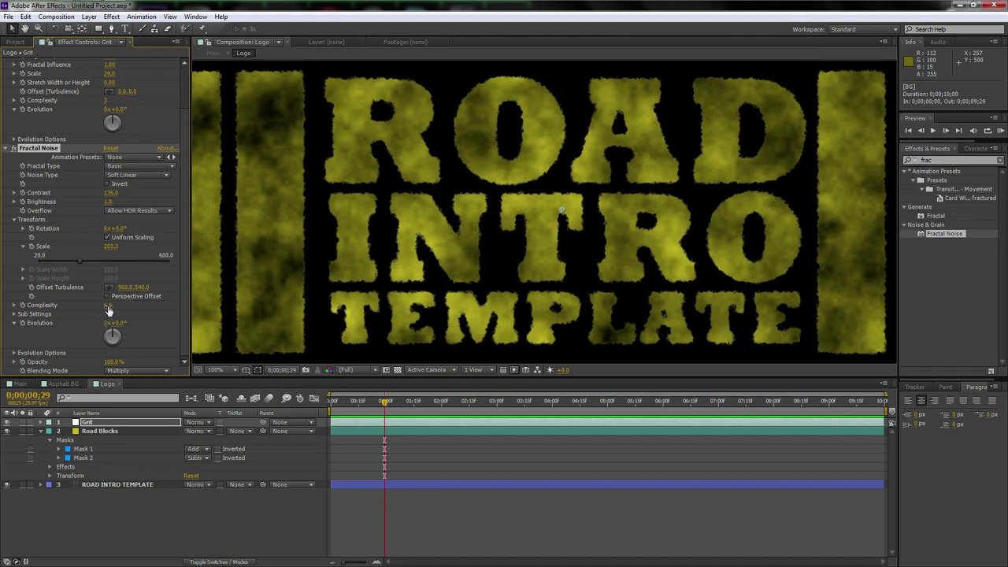
{"action": "left_click_drag", "start_coordinate": [78, 264], "coordinate": [71, 263]}
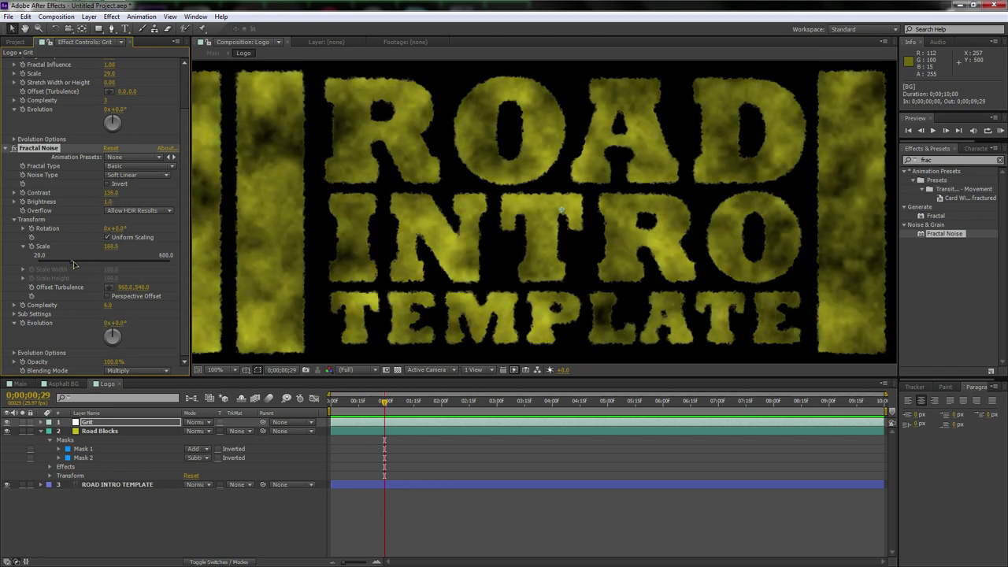
{"action": "scroll", "coordinate": [443, 258], "scroll_direction": "down", "scroll_amount": 2}
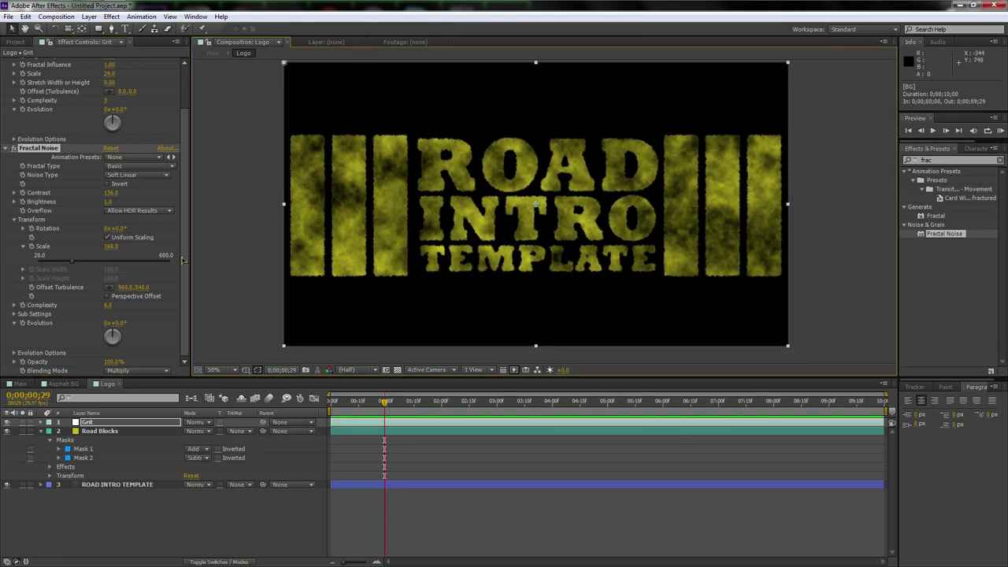
Return to the Main composition and examine the reworked grit texture on the logo, in full and close up.
{"action": "left_click", "coordinate": [19, 383]}
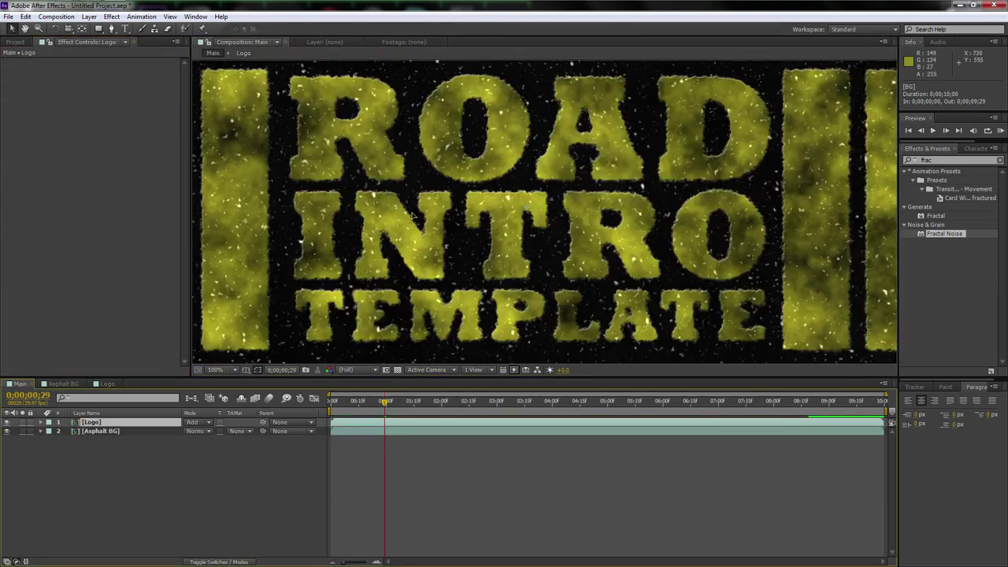
{"action": "scroll", "coordinate": [462, 211], "scroll_direction": "down", "scroll_amount": 3}
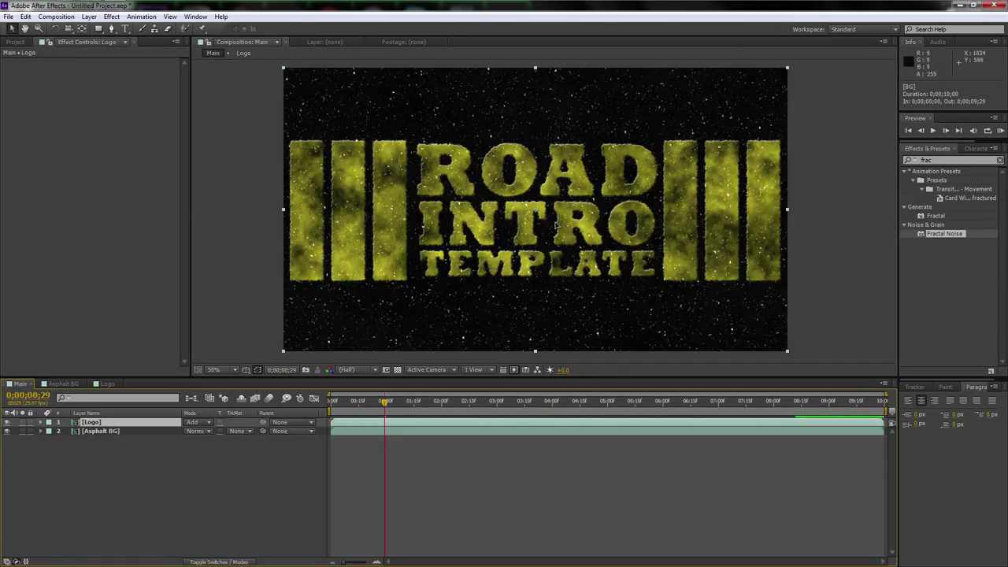
{"action": "scroll", "coordinate": [549, 225], "scroll_direction": "up", "scroll_amount": 3}
{"action": "left_click_drag", "start_coordinate": [549, 224], "coordinate": [600, 220]}
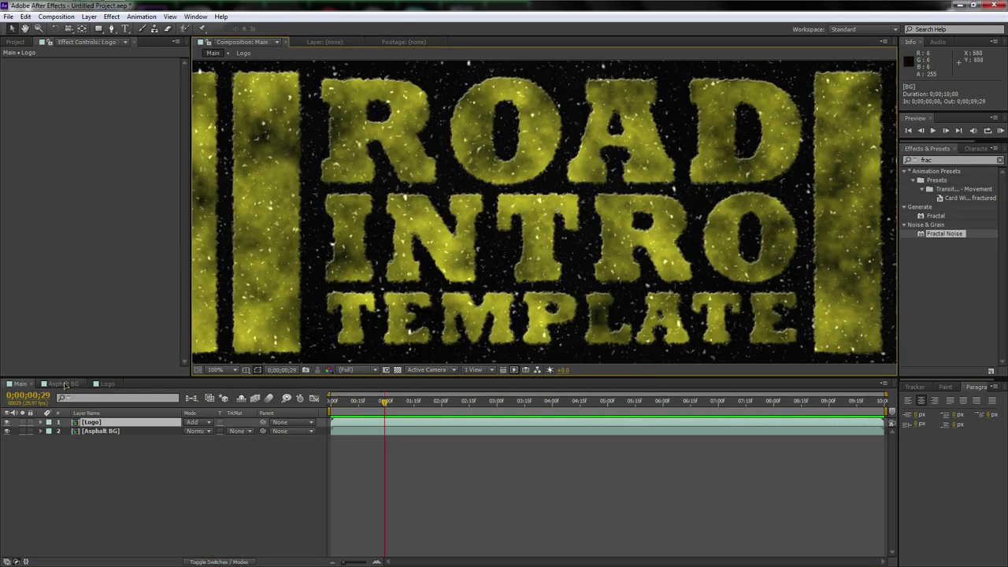
Set the Asphalt layer's Fractal Noise Brightness to -49 in the Asphalt BG composition and check the full logo in Main.
{"action": "left_click", "coordinate": [63, 383]}
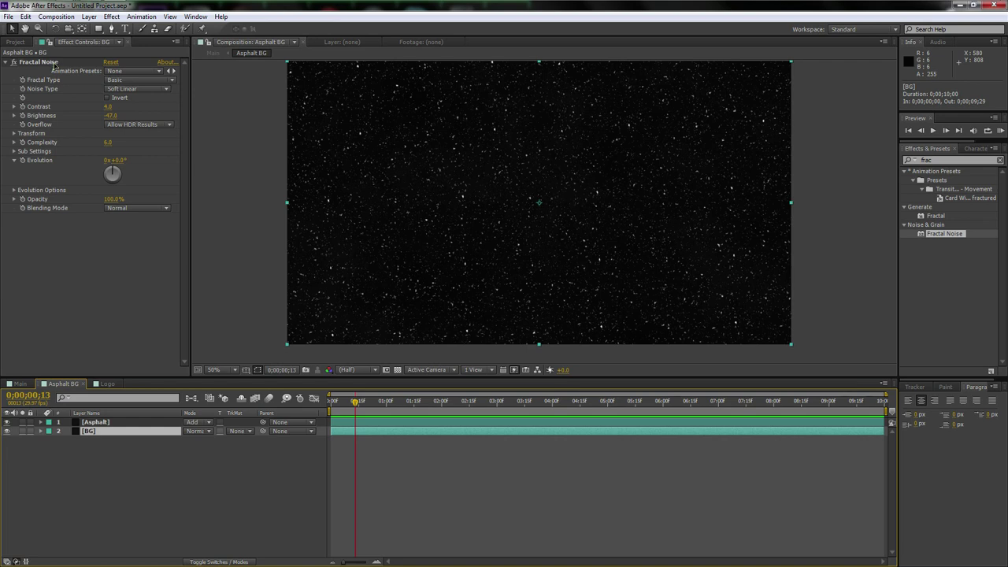
{"action": "left_click", "coordinate": [95, 422]}
{"action": "mouse_move", "coordinate": [112, 121]}
{"action": "left_mouse_down"}
{"action": "mouse_move", "coordinate": [99, 121]}
{"action": "mouse_move", "coordinate": [112, 124]}
{"action": "left_mouse_up"}
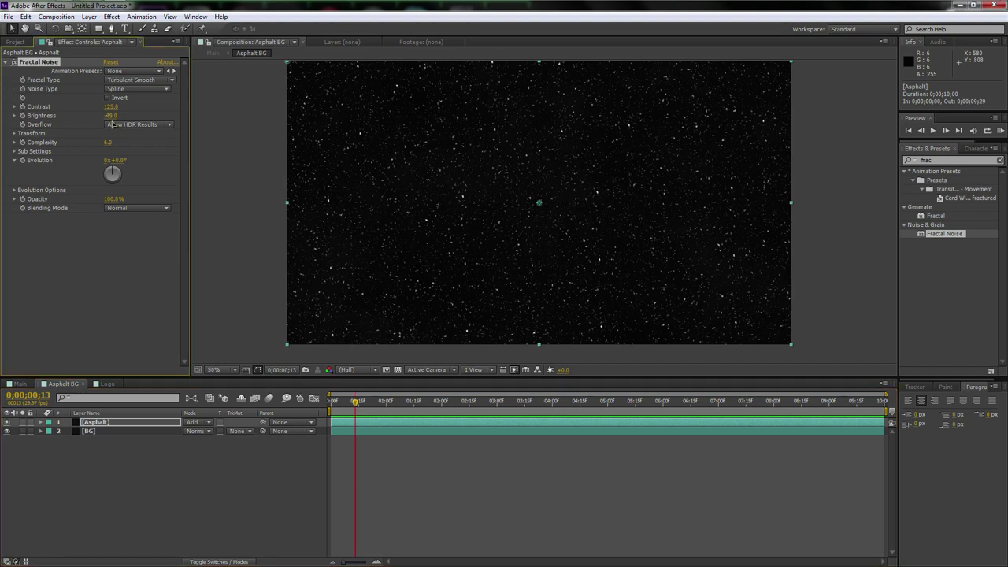
{"action": "left_click", "coordinate": [19, 384]}
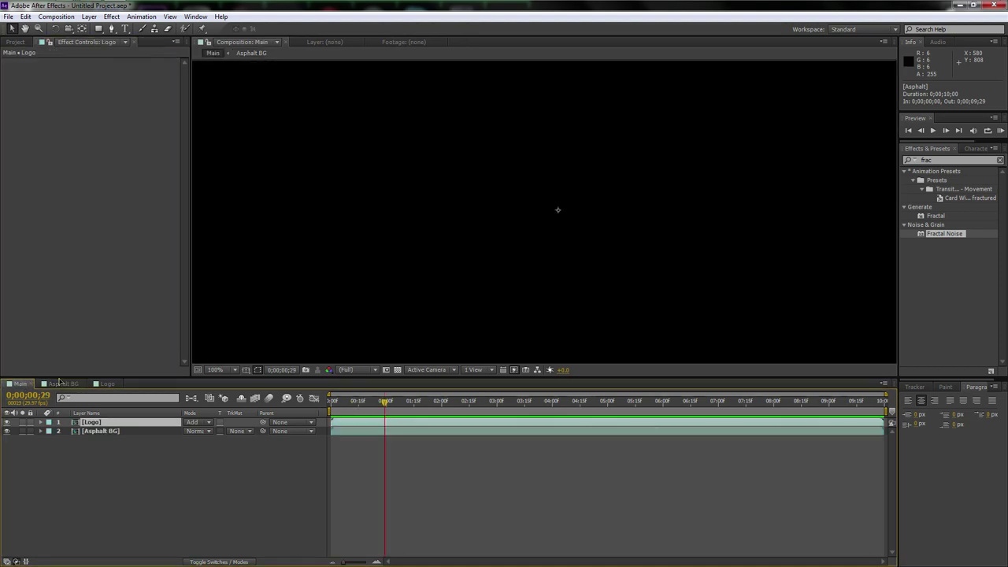
{"action": "key", "text": "comma"}
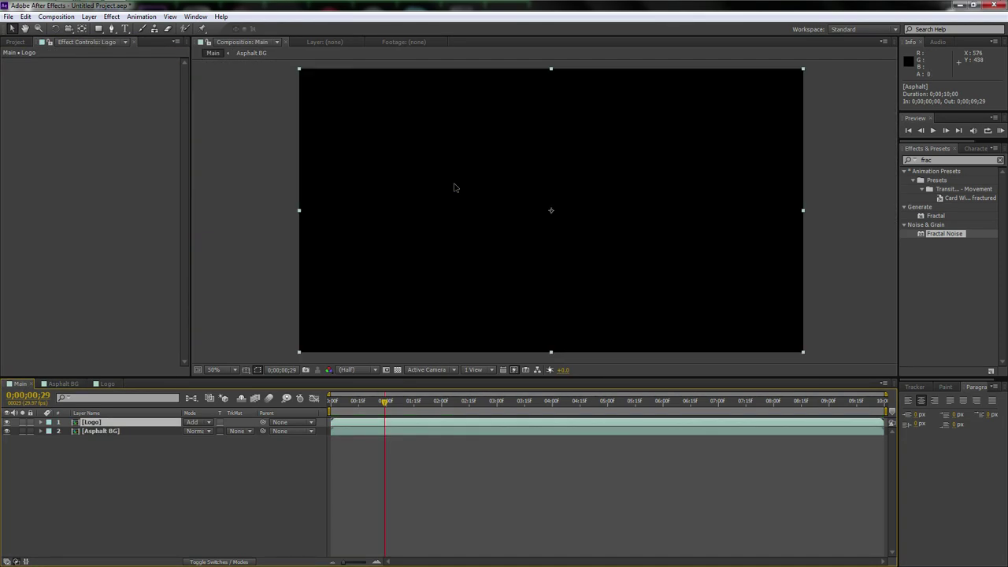
{"action": "left_click_drag", "start_coordinate": [569, 236], "coordinate": [551, 236]}
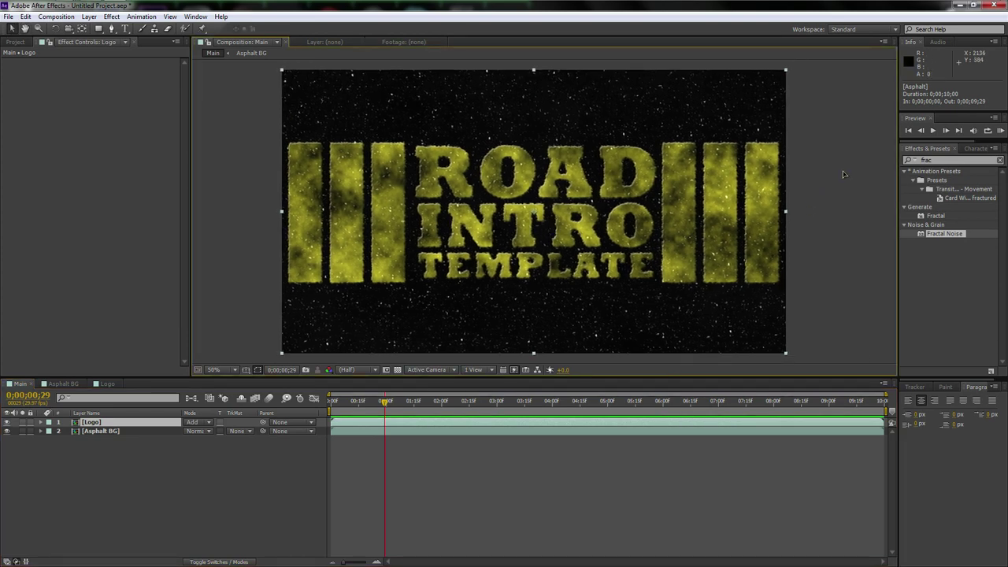
Save the project to the Desktop as Road-Asphalt Intro II.
{"action": "key", "text": "ctrl+s"}
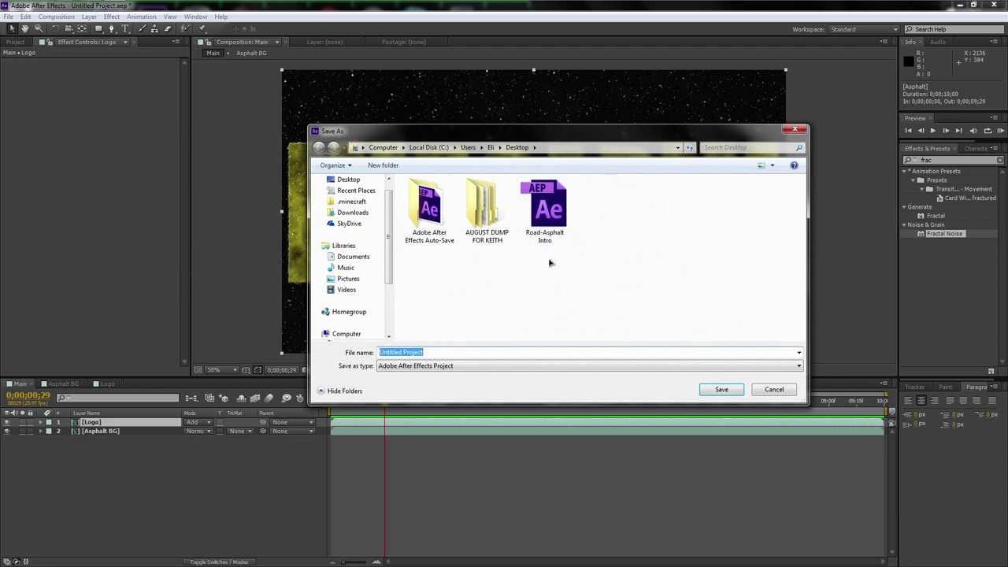
{"action": "left_click", "coordinate": [544, 211]}
{"action": "left_click", "coordinate": [476, 349]}
{"action": "left_click", "coordinate": [475, 350]}
{"action": "type", "text": "II"}
{"action": "key", "text": "Return"}
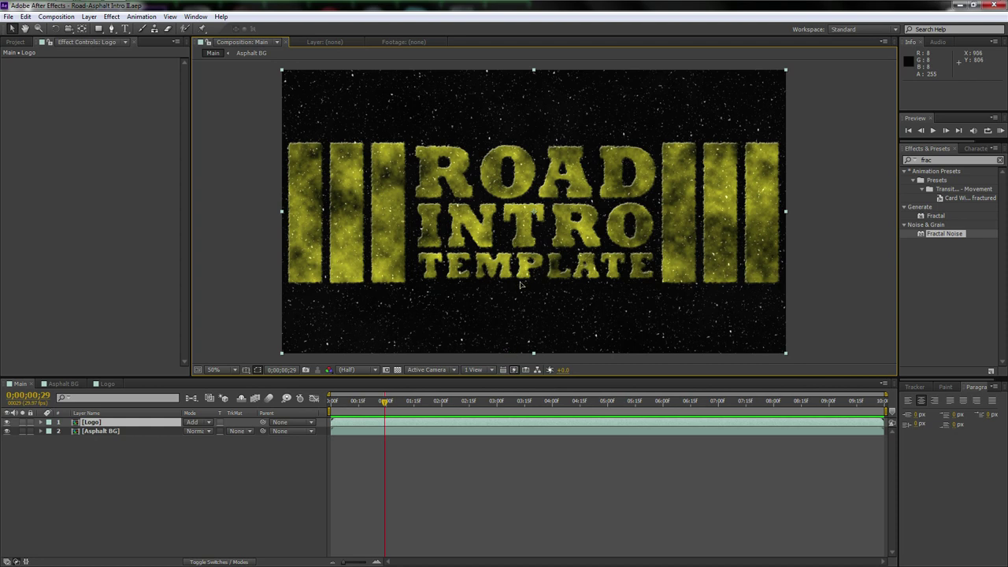
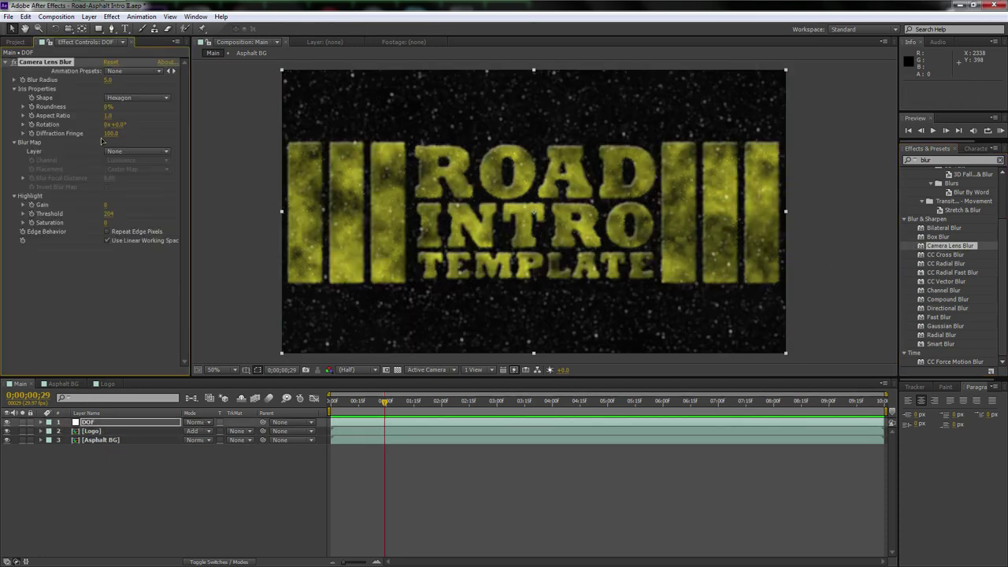
Set the Camera Lens Blur's Blur Radius on the DOF layer to 8.
{"action": "left_click", "coordinate": [108, 80]}
{"action": "type", "text": "8"}
{"action": "key", "text": "Return"}
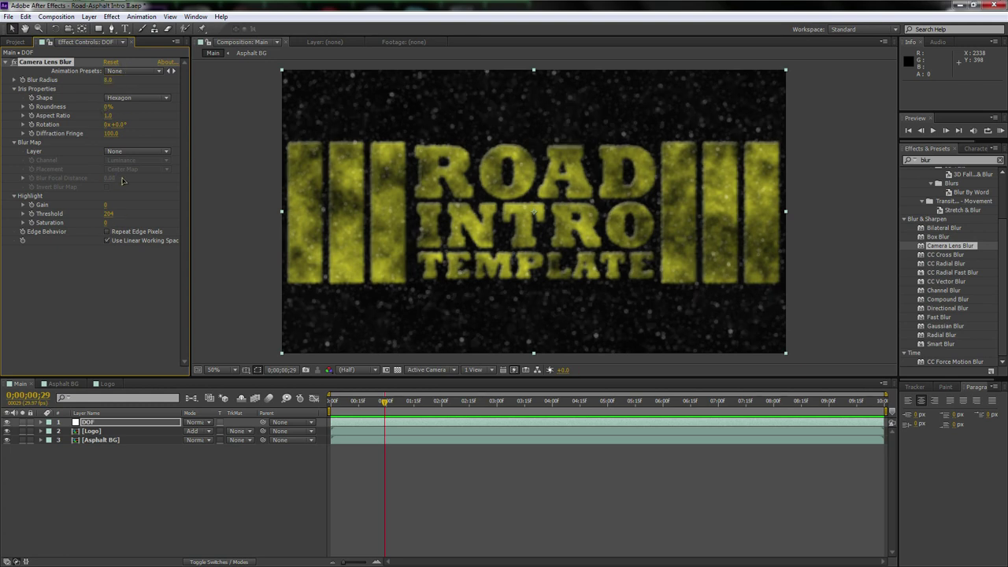
{"action": "left_click", "coordinate": [144, 323]}
Add a full-frame ellipse mask to the DOF layer, invert it and set its Mask Feather to 250 pixels.
{"action": "left_click", "coordinate": [98, 29]}
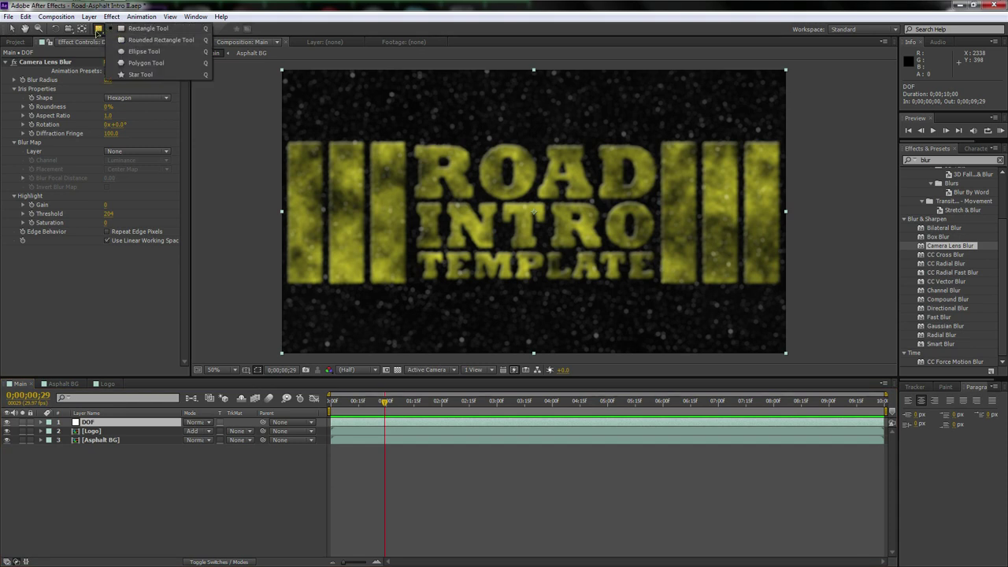
{"action": "left_click", "coordinate": [144, 51]}
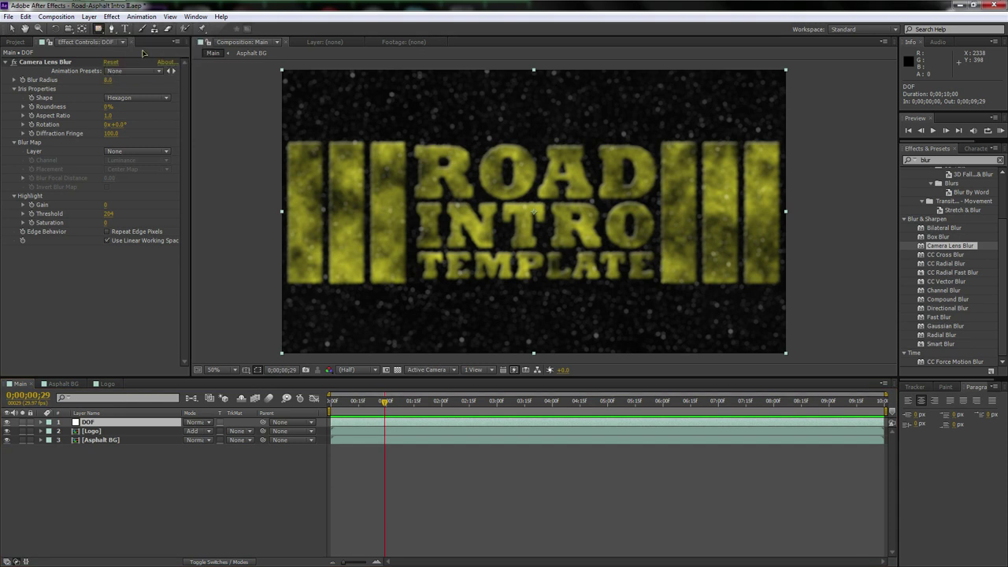
{"action": "double_click", "coordinate": [97, 28]}
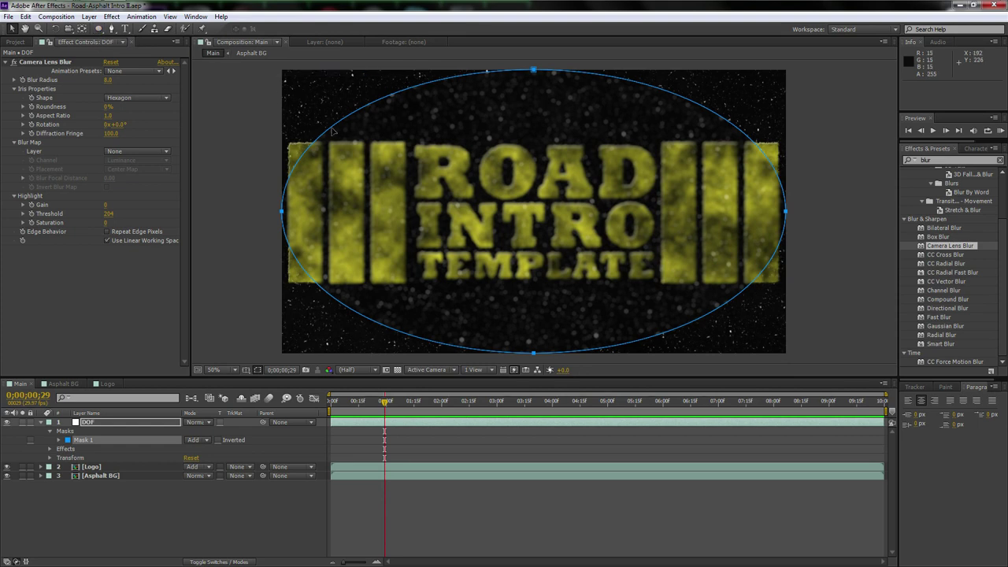
{"action": "left_click", "coordinate": [219, 440]}
{"action": "left_click", "coordinate": [58, 440]}
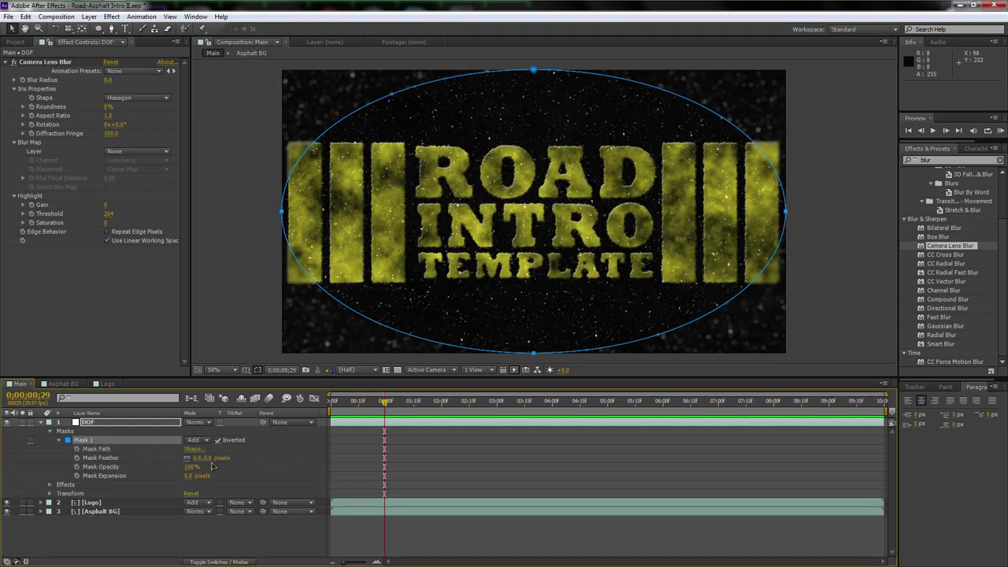
{"action": "left_click_drag", "start_coordinate": [196, 459], "coordinate": [373, 462]}
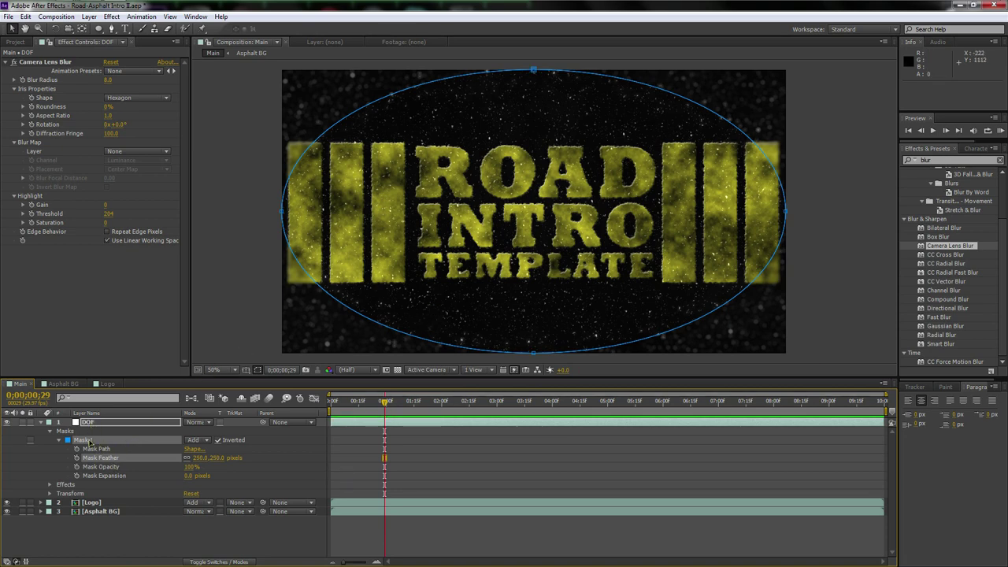
Pull the DOF mask's four vertices inward to frame the logo text and inner stripes, and collapse the layer's properties.
{"action": "left_click_drag", "start_coordinate": [532, 71], "coordinate": [532, 137]}
{"action": "left_click_drag", "start_coordinate": [783, 211], "coordinate": [691, 200]}
{"action": "left_click_drag", "start_coordinate": [693, 126], "coordinate": [724, 272]}
{"action": "left_click", "coordinate": [535, 351]}
{"action": "left_click_drag", "start_coordinate": [535, 351], "coordinate": [552, 299]}
{"action": "left_click_drag", "start_coordinate": [279, 212], "coordinate": [323, 211]}
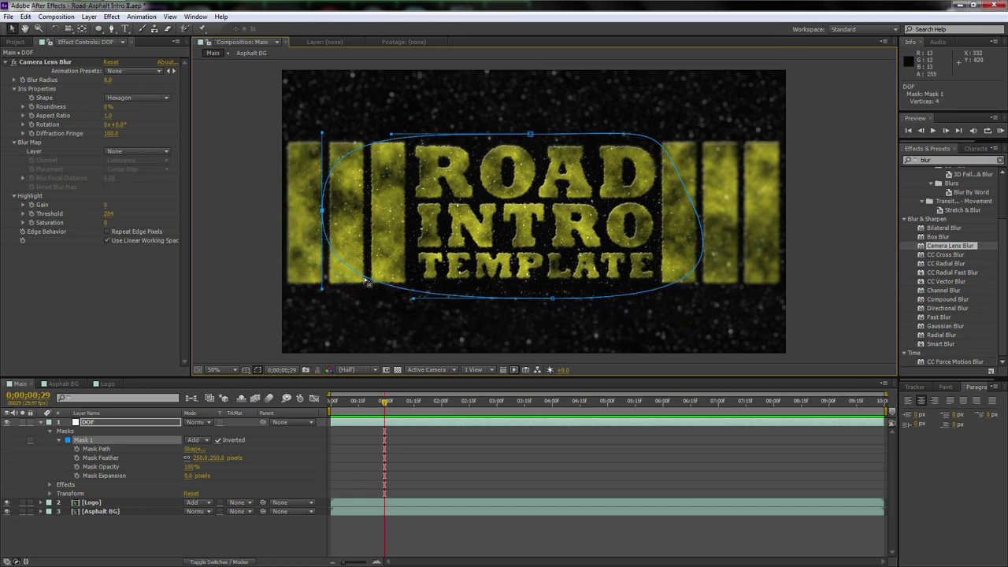
{"action": "left_click", "coordinate": [164, 395]}
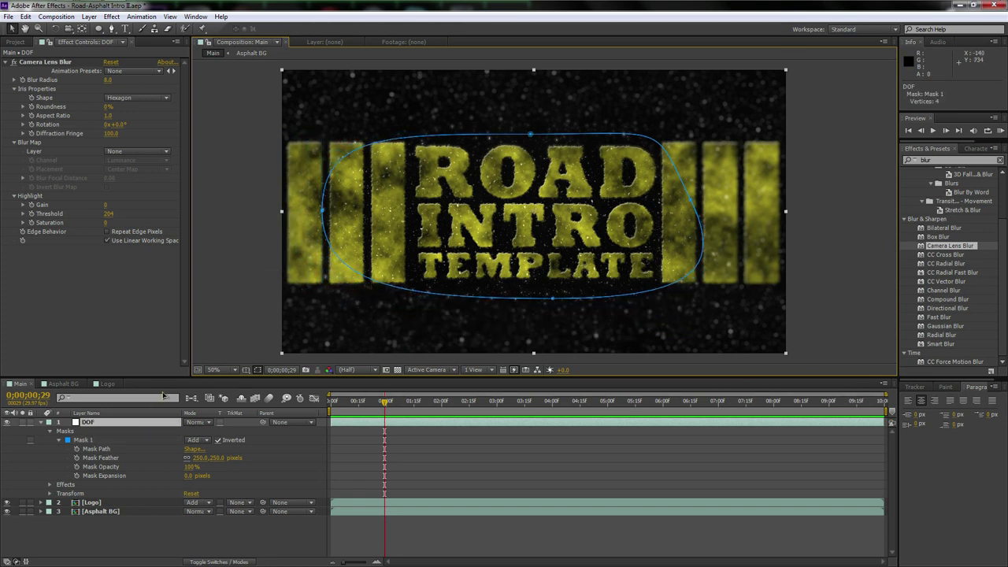
{"action": "left_click", "coordinate": [41, 422]}
Scale the Logo and Asphalt BG layers together to 120% and set their Rotation to -8°.
{"action": "left_click", "coordinate": [100, 440]}
{"action": "left_click", "coordinate": [104, 431], "text": "ctrl"}
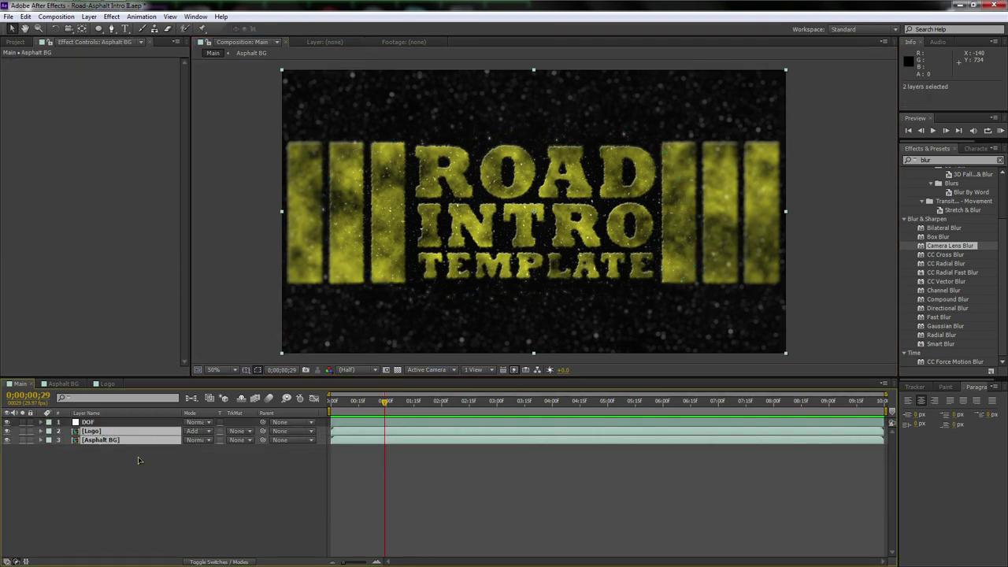
{"action": "key", "text": "s"}
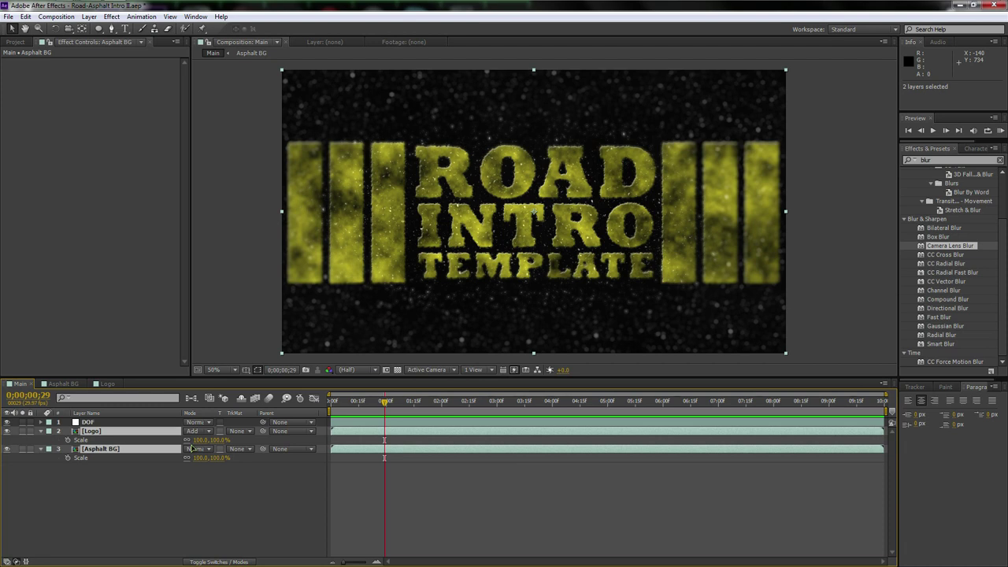
{"action": "left_click_drag", "start_coordinate": [197, 462], "coordinate": [214, 460]}
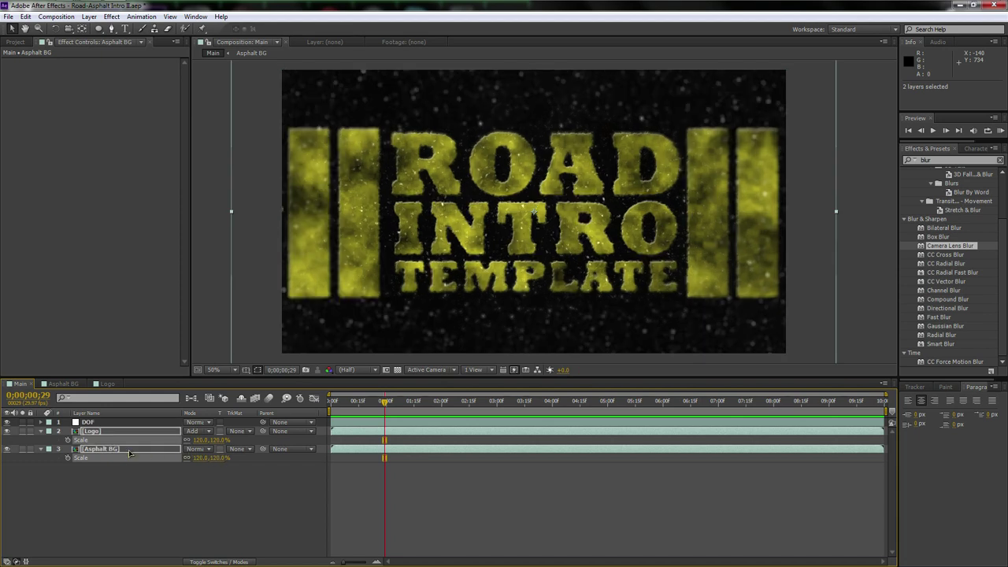
{"action": "key", "text": "r"}
{"action": "left_click", "coordinate": [198, 459]}
{"action": "type", "text": "-8"}
{"action": "key", "text": "Return"}
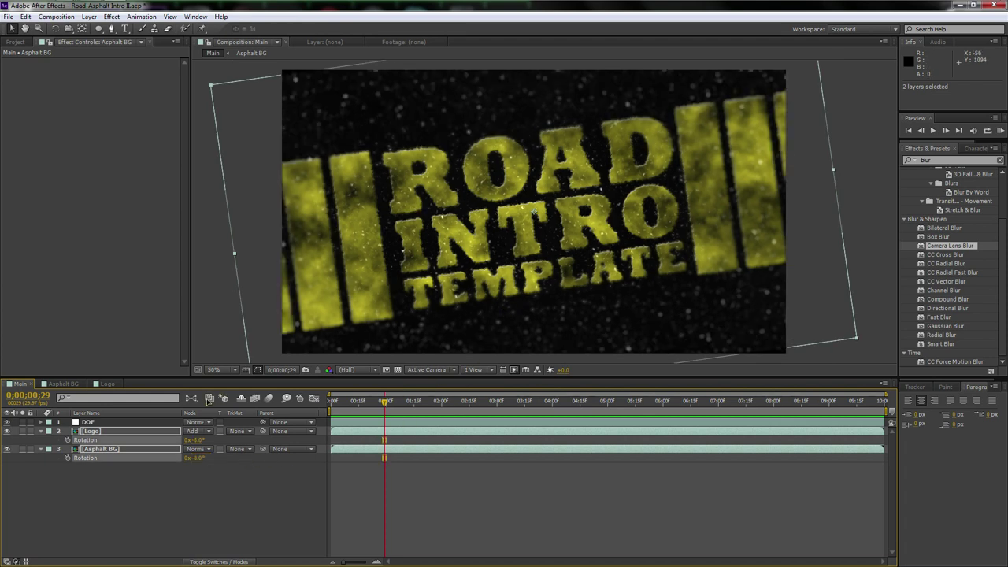
Try a Scale of 130% on both the Logo and Asphalt BG layers, and settle on 125%.
{"action": "left_click", "coordinate": [113, 449]}
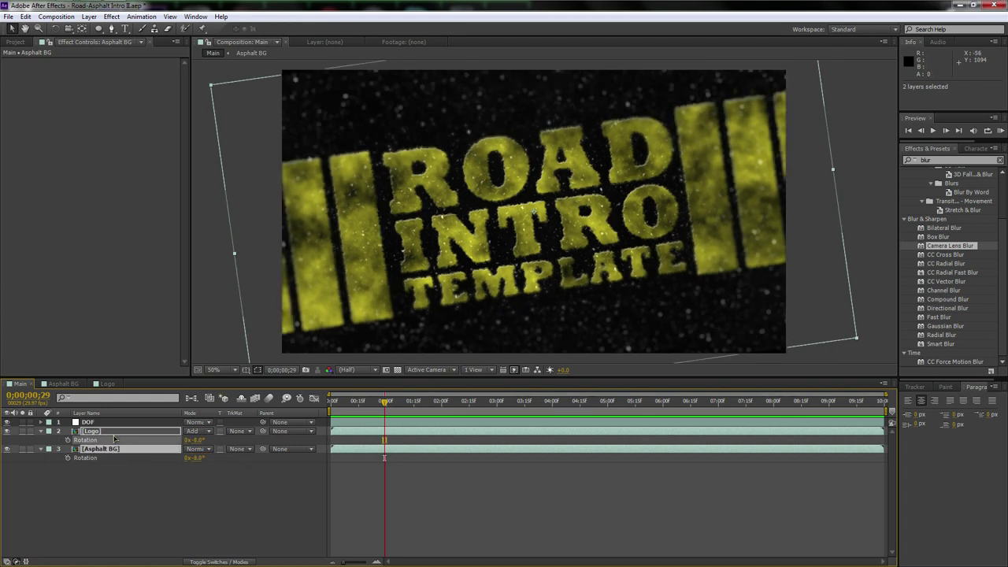
{"action": "left_click", "coordinate": [111, 437]}
{"action": "left_click", "coordinate": [103, 450]}
{"action": "left_click", "coordinate": [105, 431], "text": "ctrl"}
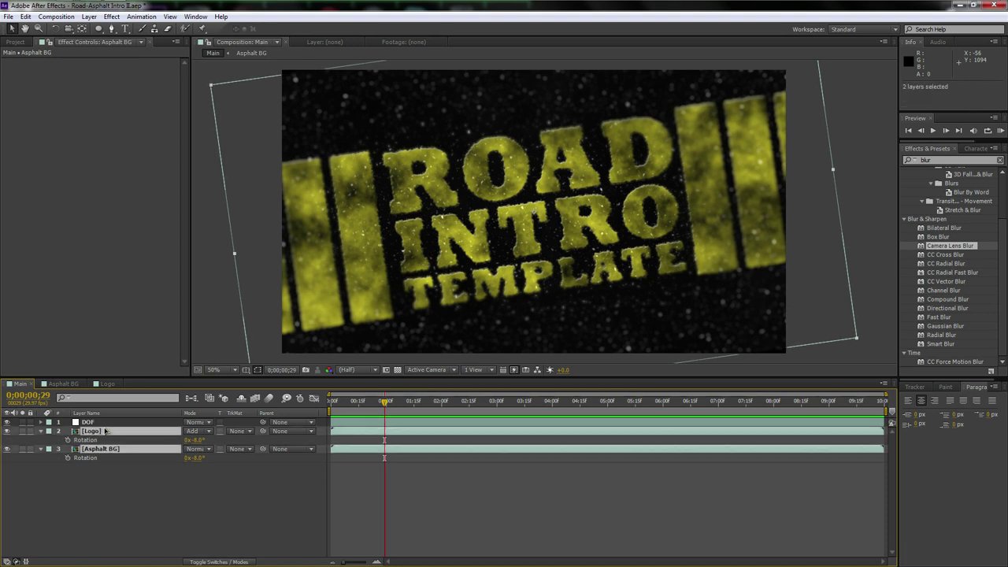
{"action": "key", "text": "s"}
{"action": "left_click", "coordinate": [201, 457]}
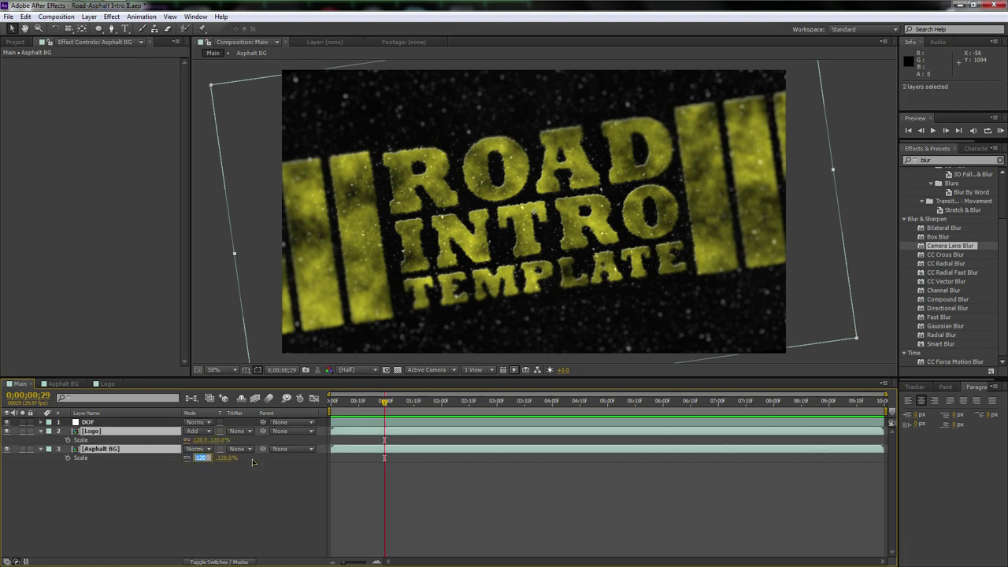
{"action": "type", "text": "130"}
{"action": "key", "text": "Return"}
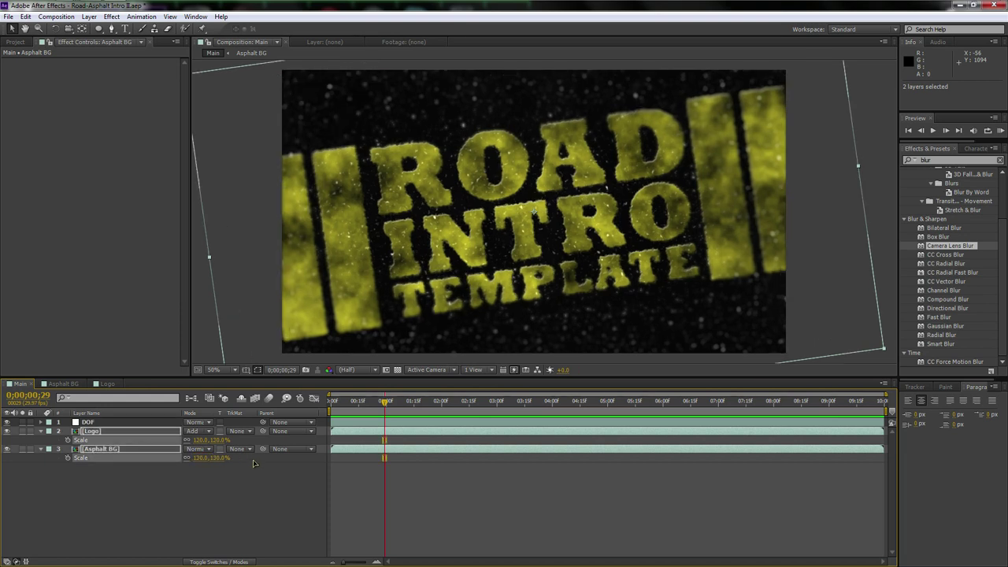
{"action": "left_click", "coordinate": [200, 460]}
{"action": "type", "text": "125"}
{"action": "key", "text": "Return"}
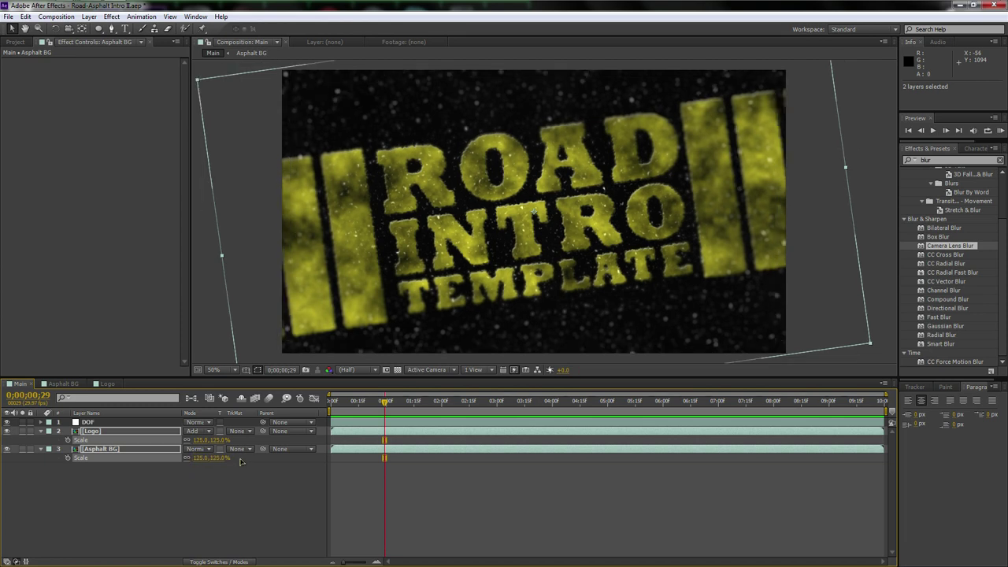
{"action": "left_click", "coordinate": [119, 504]}
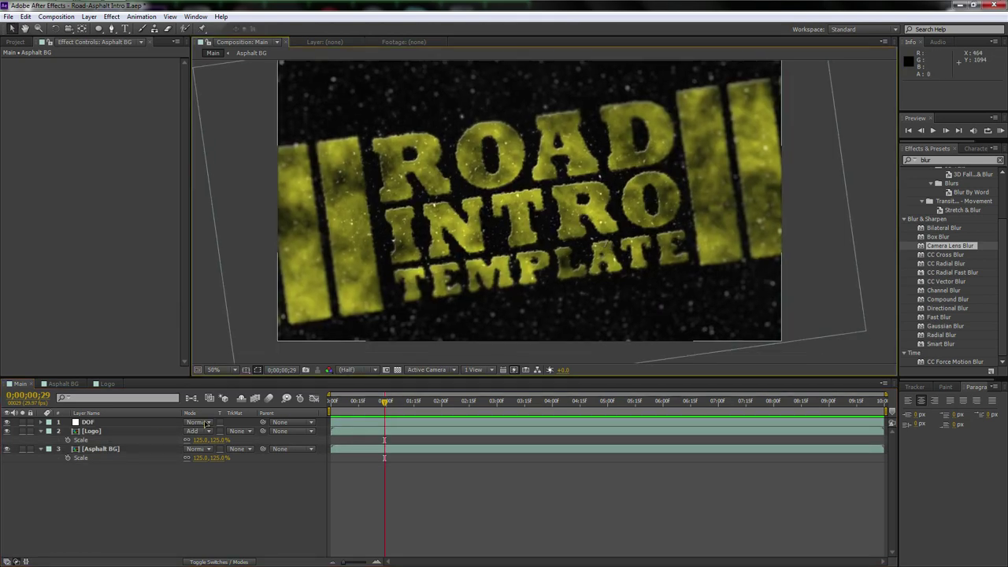
Reshape the DOF layer's mask by its vertices and handles to surround the tilted logo text, and review the blurred edges.
{"action": "left_click", "coordinate": [96, 423]}
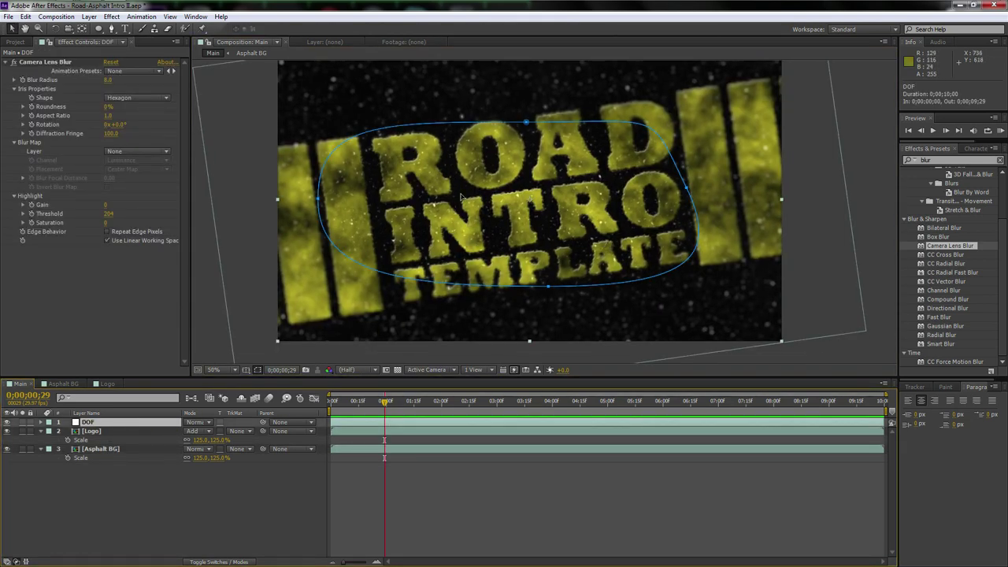
{"action": "left_click_drag", "start_coordinate": [318, 201], "coordinate": [306, 118]}
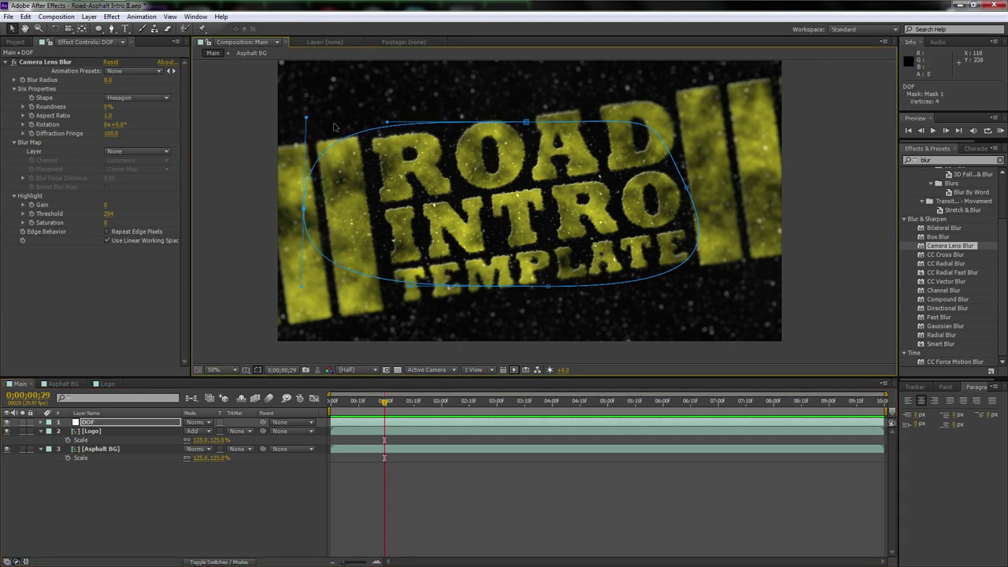
{"action": "left_click_drag", "start_coordinate": [526, 123], "coordinate": [536, 108]}
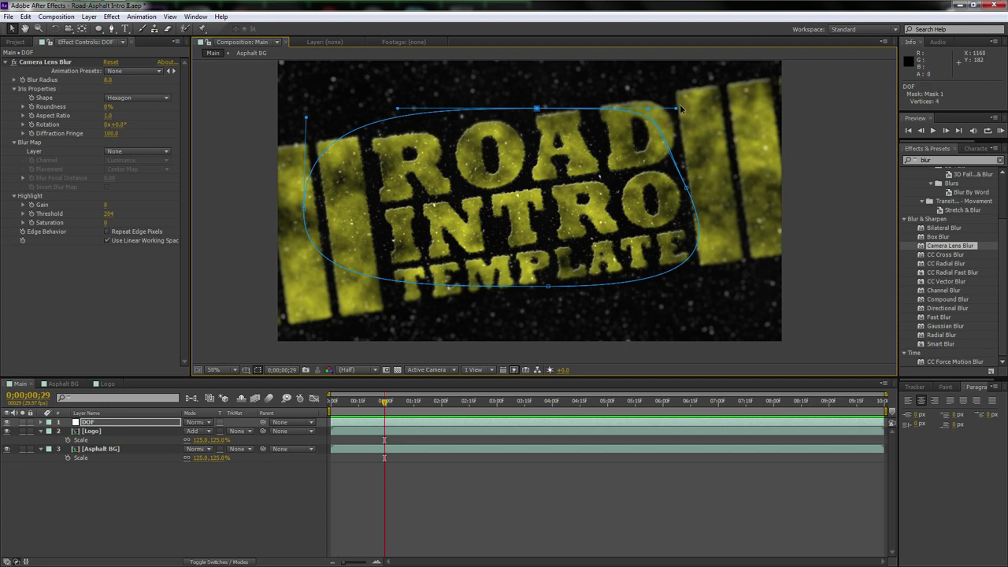
{"action": "left_click_drag", "start_coordinate": [676, 111], "coordinate": [677, 71]}
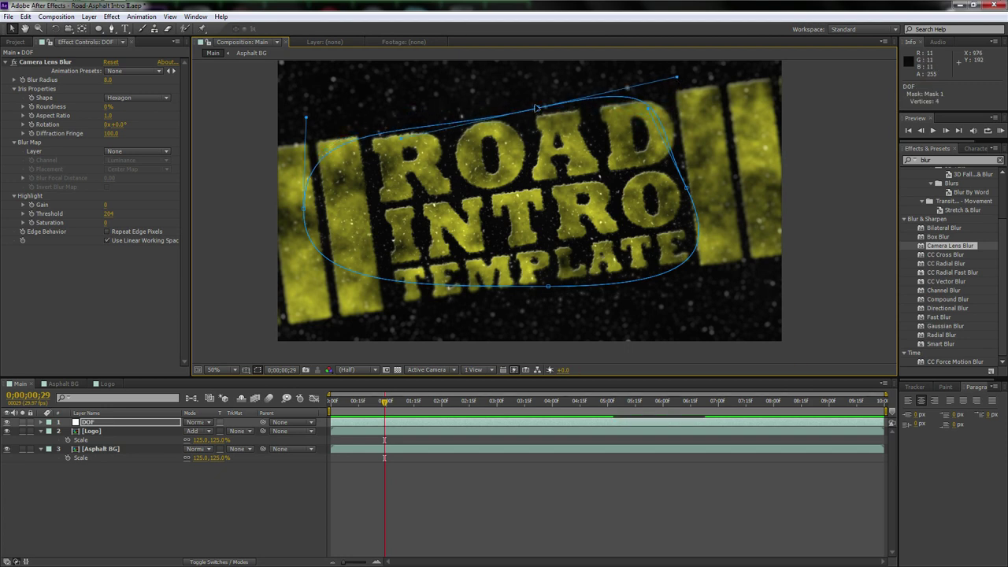
{"action": "left_click_drag", "start_coordinate": [687, 189], "coordinate": [732, 167]}
{"action": "left_click_drag", "start_coordinate": [548, 287], "coordinate": [552, 324]}
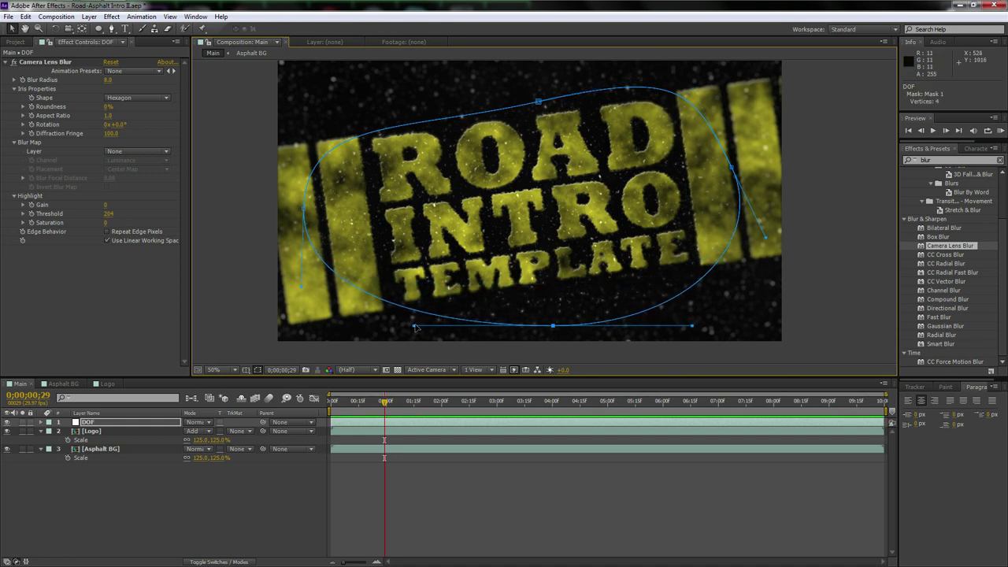
{"action": "left_click", "coordinate": [534, 100]}
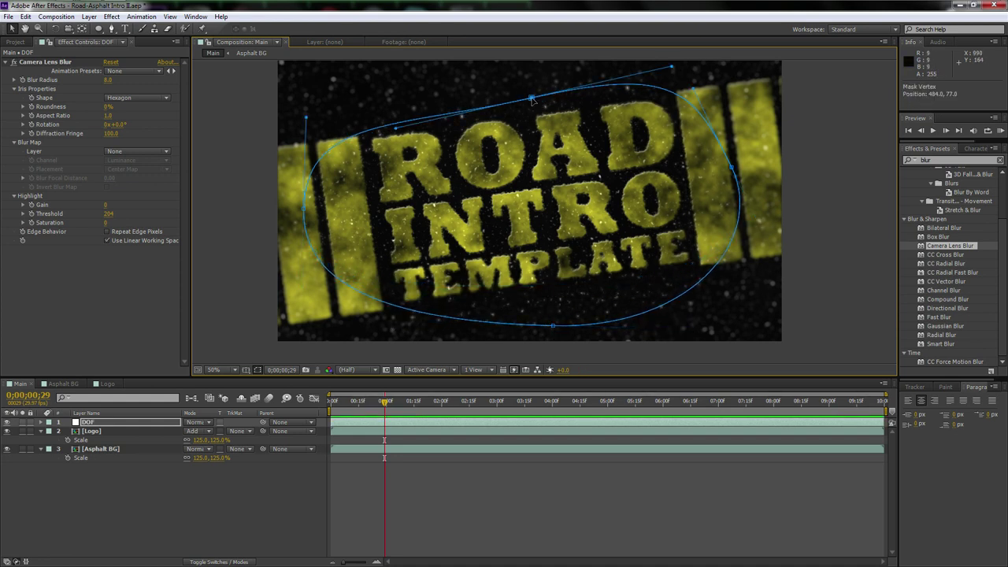
{"action": "left_click_drag", "start_coordinate": [733, 169], "coordinate": [744, 259]}
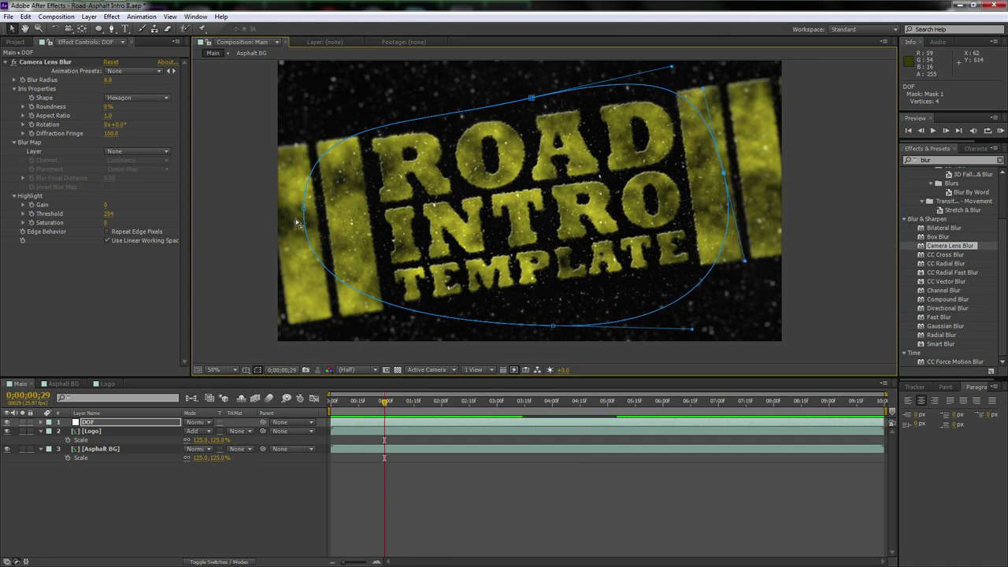
{"action": "left_click", "coordinate": [873, 198]}
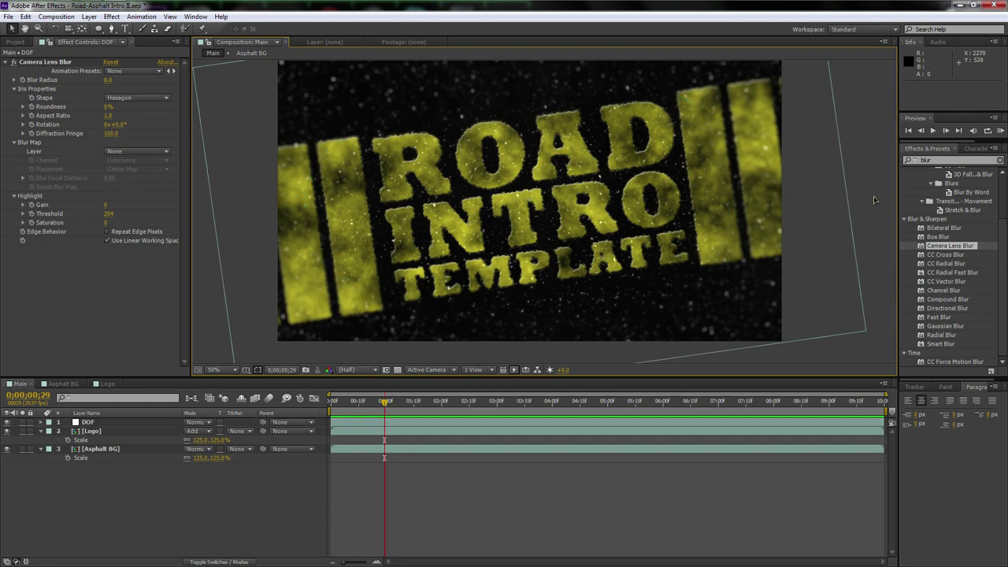
{"action": "mouse_move", "coordinate": [751, 229]}
{"action": "left_mouse_down"}
{"action": "mouse_move", "coordinate": [748, 221]}
{"action": "mouse_move", "coordinate": [746, 246]}
{"action": "left_mouse_up"}
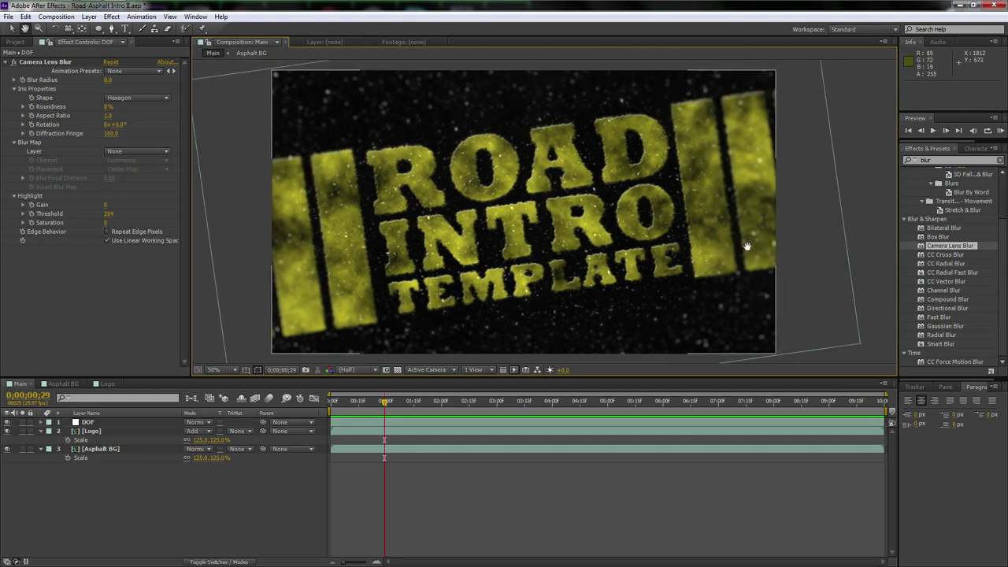
Create a black solid named Viggy at 1920 x 1080 px in the Main composition.
{"action": "right_click", "coordinate": [142, 364]}
{"action": "mouse_move", "coordinate": [180, 371]}
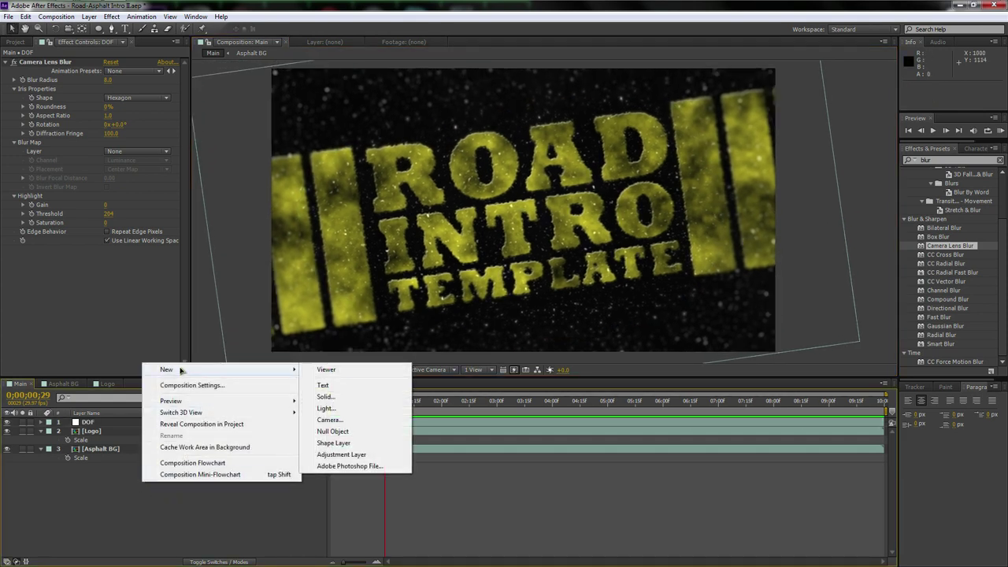
{"action": "left_click", "coordinate": [337, 396]}
{"action": "type", "text": "Viggy"}
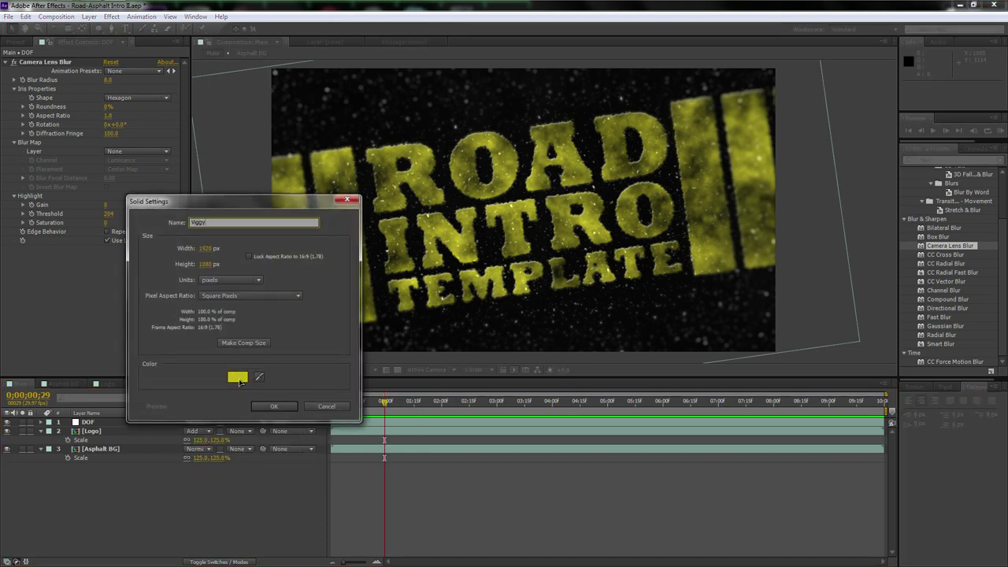
{"action": "left_click", "coordinate": [241, 381]}
{"action": "left_click", "coordinate": [434, 476]}
{"action": "left_click", "coordinate": [666, 346]}
{"action": "left_click", "coordinate": [273, 405]}
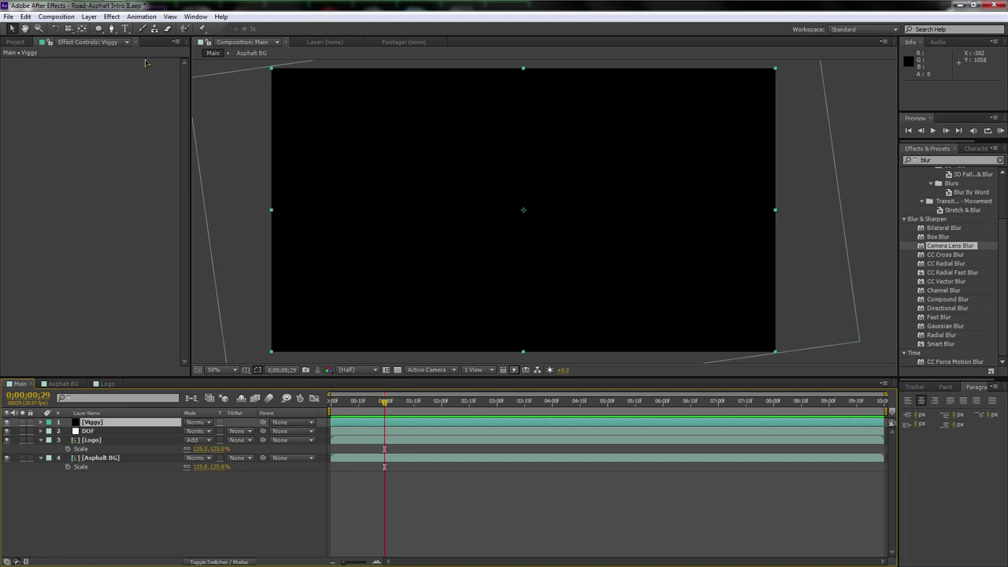
Add an elliptical mask filling the whole frame to the Viggy layer.
{"action": "left_click", "coordinate": [118, 425]}
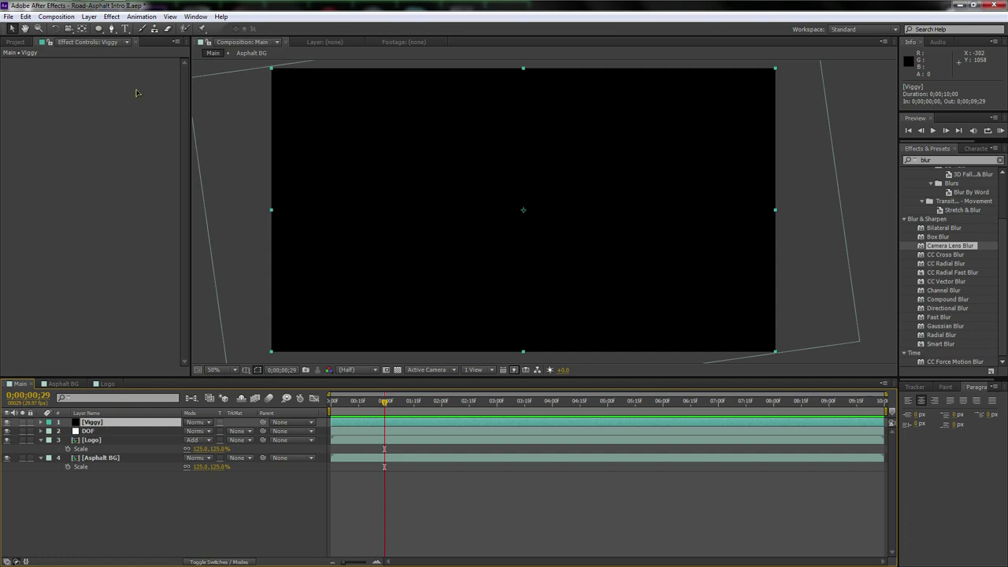
{"action": "left_click", "coordinate": [99, 30]}
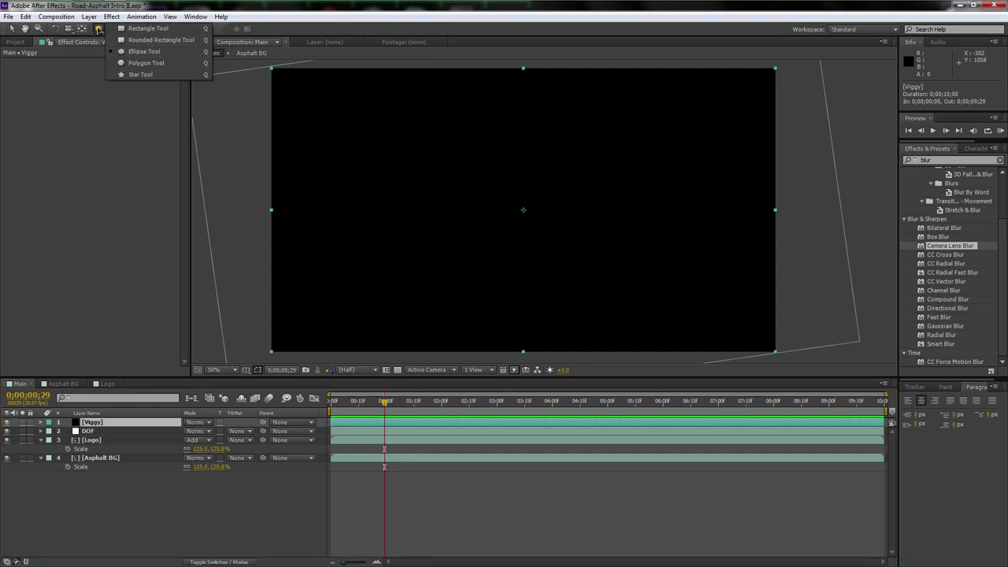
{"action": "left_click", "coordinate": [144, 51]}
{"action": "double_click", "coordinate": [98, 28]}
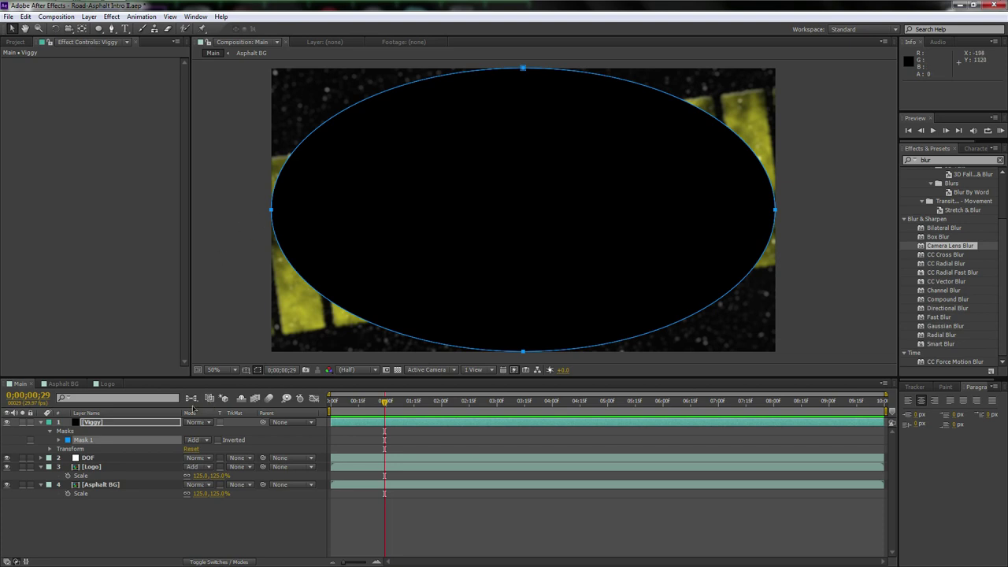
Invert the Viggy layer's elliptical mask and set its Mask Feather to 300 pixels.
{"action": "left_click", "coordinate": [218, 441]}
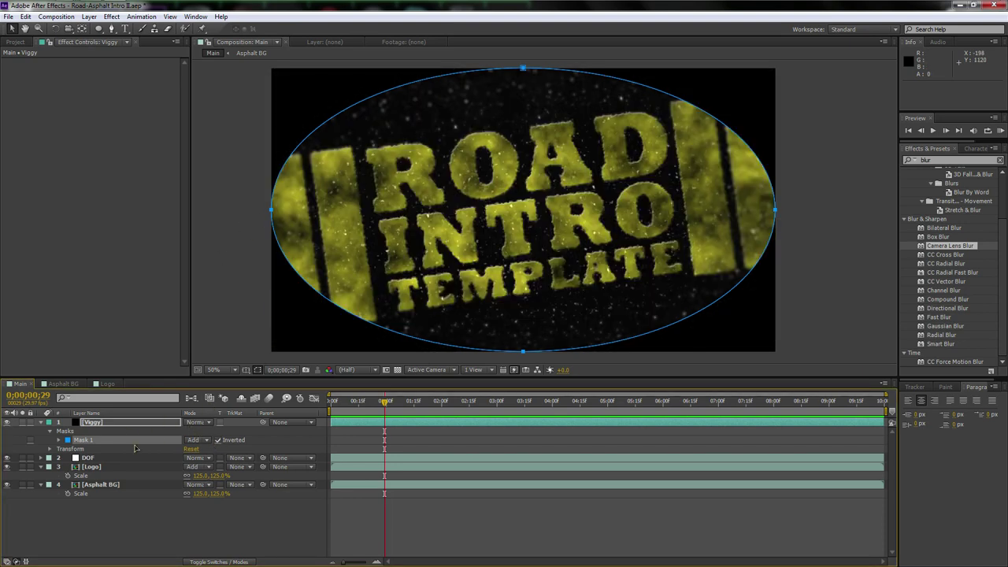
{"action": "left_click", "coordinate": [61, 441]}
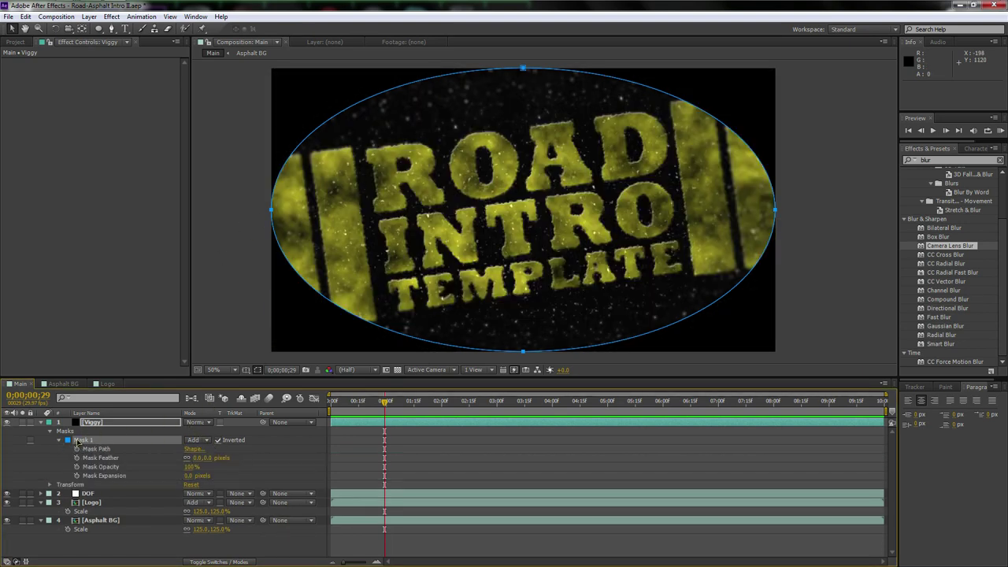
{"action": "left_click", "coordinate": [197, 459]}
{"action": "type", "text": "300"}
{"action": "key", "text": "Return"}
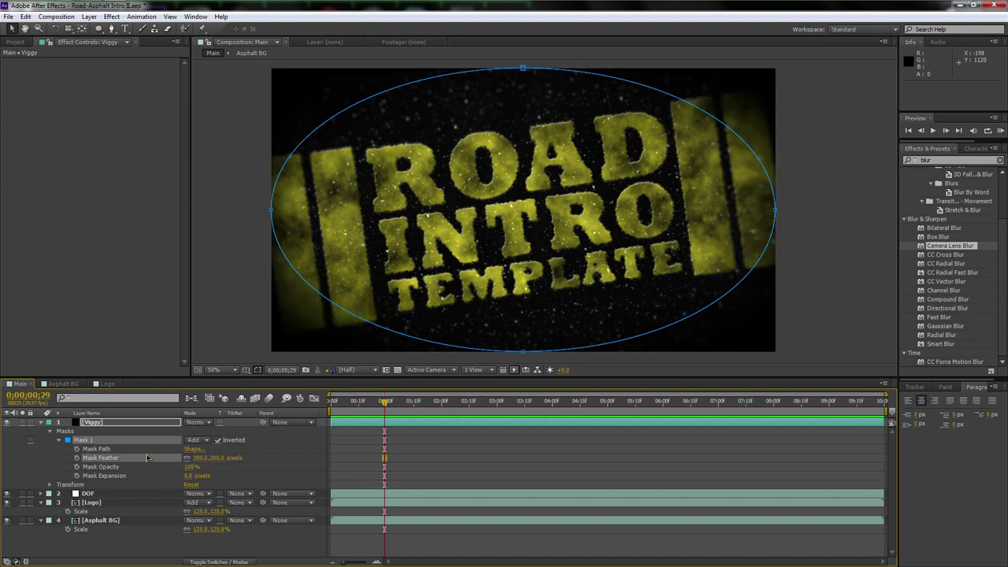
Set the Viggy layer's blending mode to Soft Light and its Opacity to 87%, and review the vignette without the mask outline.
{"action": "left_click", "coordinate": [144, 425]}
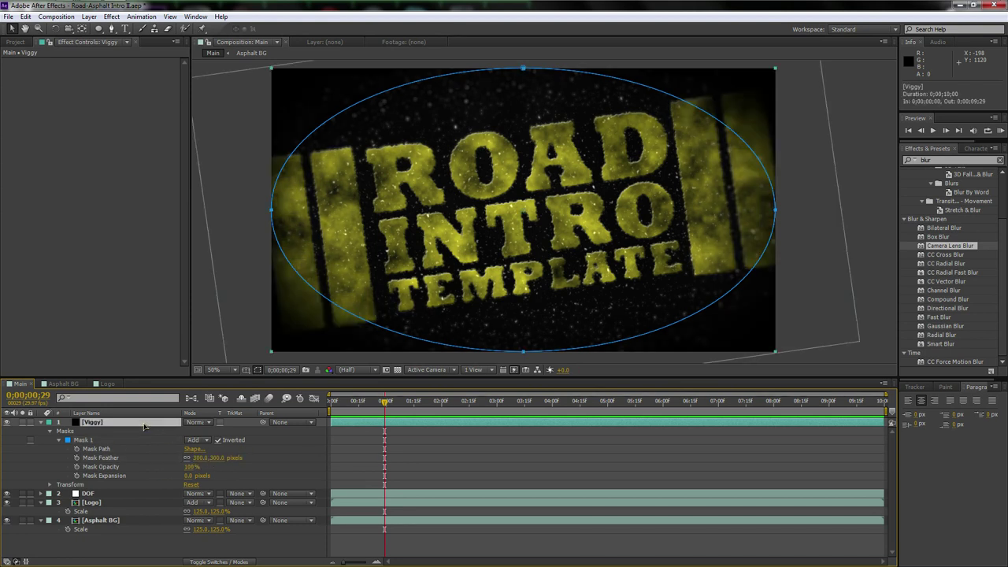
{"action": "left_click", "coordinate": [202, 424]}
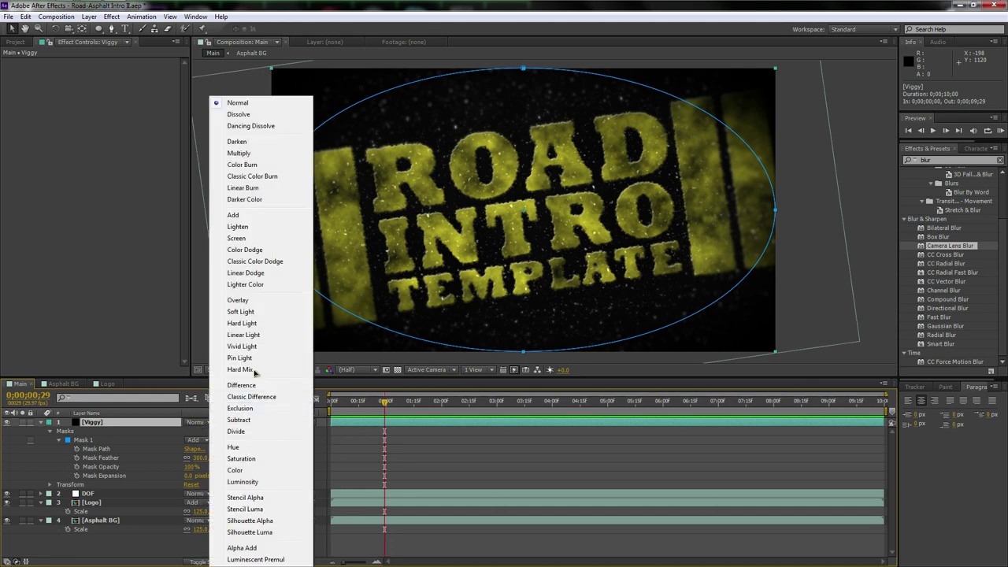
{"action": "left_click", "coordinate": [253, 312]}
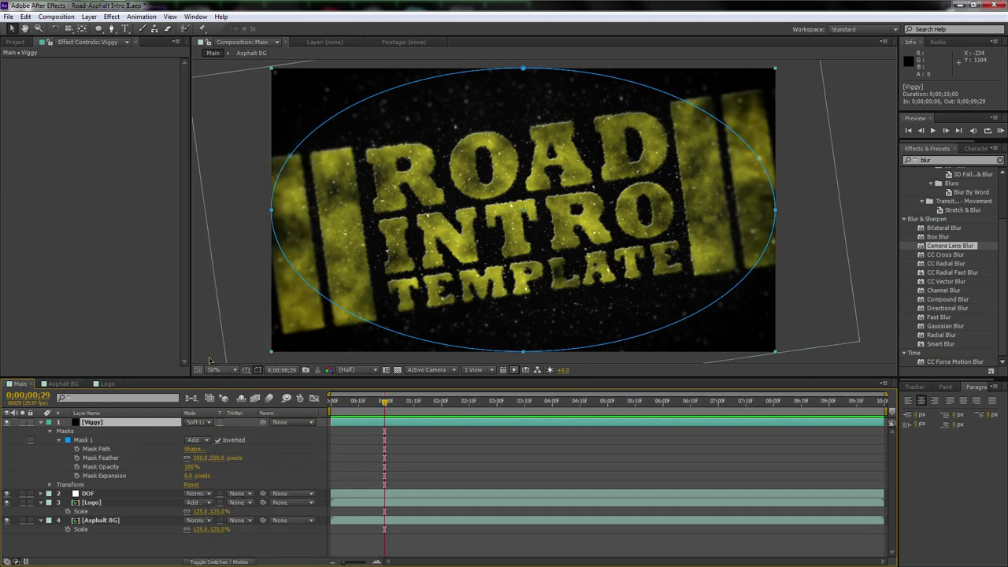
{"action": "key", "text": "t"}
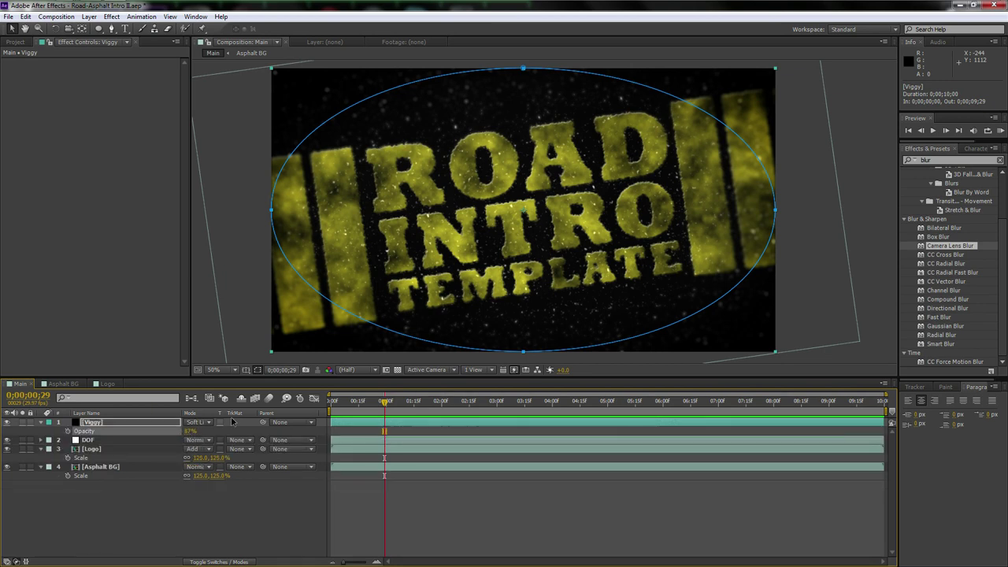
{"action": "left_click", "coordinate": [876, 183]}
{"action": "key", "text": "h"}
{"action": "mouse_move", "coordinate": [819, 254]}
{"action": "left_mouse_down"}
{"action": "mouse_move", "coordinate": [801, 252]}
{"action": "mouse_move", "coordinate": [808, 265]}
{"action": "mouse_move", "coordinate": [814, 256]}
{"action": "left_mouse_up"}
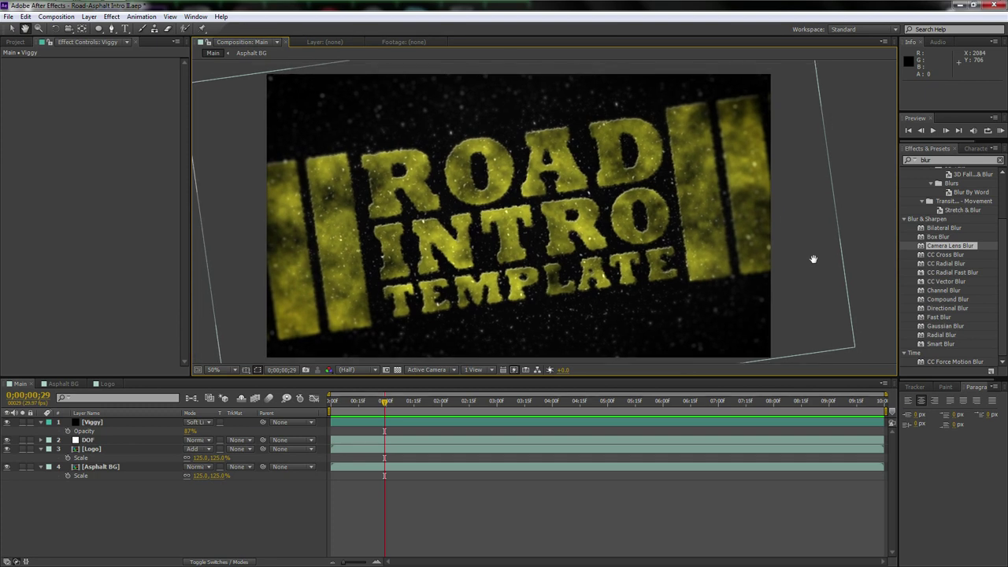
Pull the Viggy mask's right and top vertices inward and tilt the top handle to follow the slanted logo.
{"action": "left_click", "coordinate": [110, 423]}
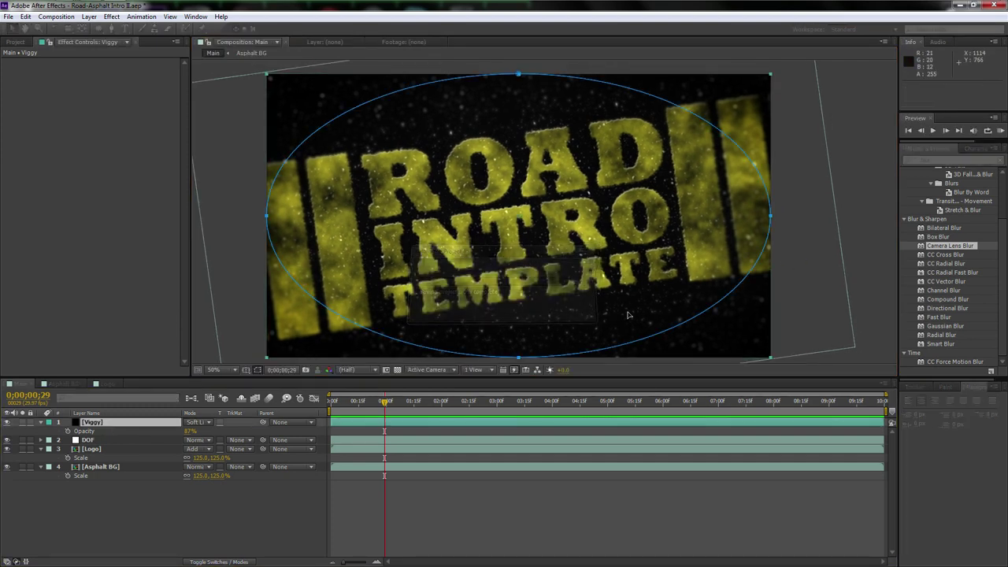
{"action": "left_click_drag", "start_coordinate": [772, 216], "coordinate": [715, 211]}
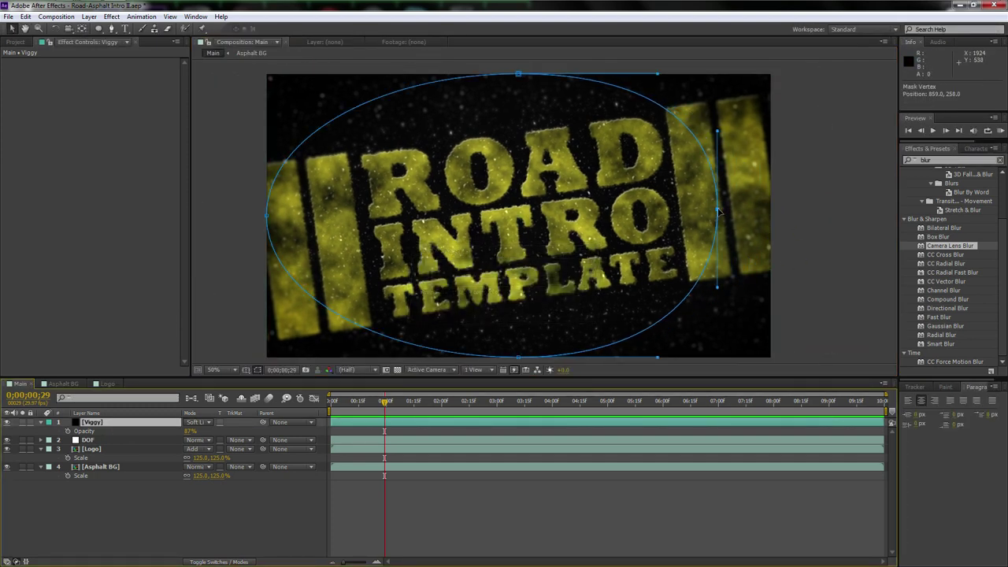
{"action": "left_click_drag", "start_coordinate": [518, 75], "coordinate": [517, 89]}
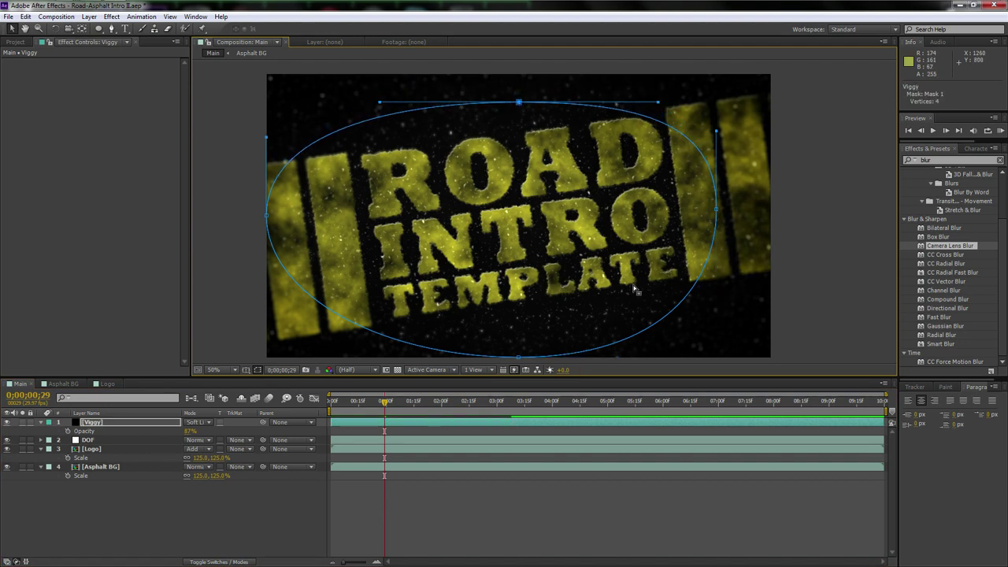
{"action": "left_click_drag", "start_coordinate": [696, 257], "coordinate": [693, 245]}
{"action": "key", "text": "v"}
{"action": "left_click_drag", "start_coordinate": [516, 71], "coordinate": [508, 83]}
{"action": "mouse_move", "coordinate": [647, 84]}
{"action": "left_mouse_down"}
{"action": "mouse_move", "coordinate": [644, 74]}
{"action": "mouse_move", "coordinate": [640, 87]}
{"action": "left_mouse_up"}
Move the Viggy mask's left and bottom vertices inward and tilt the bottom handle to match the logo's slant.
{"action": "scroll", "coordinate": [644, 74], "scroll_direction": "up", "scroll_amount": 2}
{"action": "left_click_drag", "start_coordinate": [264, 213], "coordinate": [300, 223]}
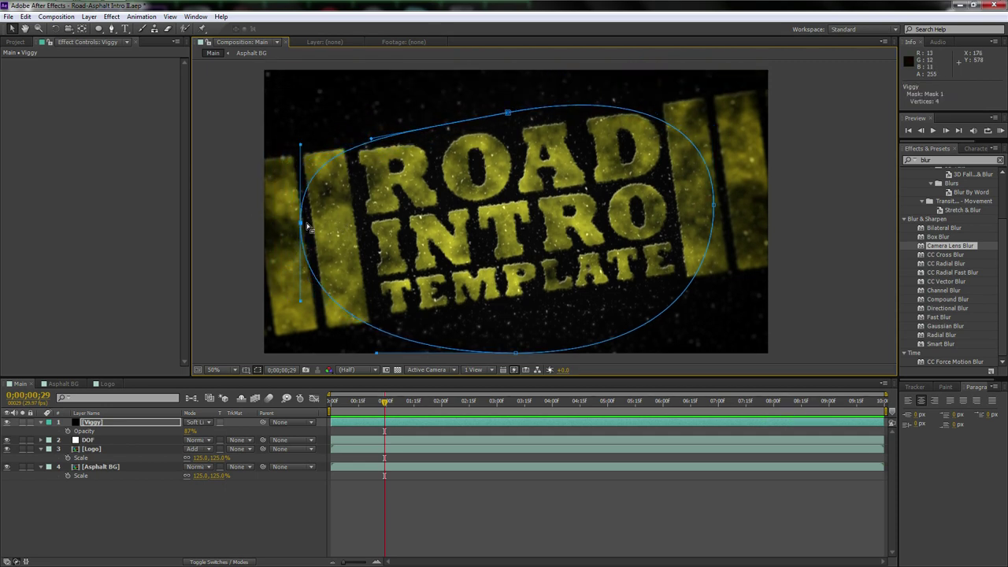
{"action": "scroll", "coordinate": [415, 252], "scroll_direction": "down", "scroll_amount": 2}
{"action": "left_click_drag", "start_coordinate": [517, 319], "coordinate": [548, 277]}
{"action": "left_click_drag", "start_coordinate": [407, 277], "coordinate": [403, 297]}
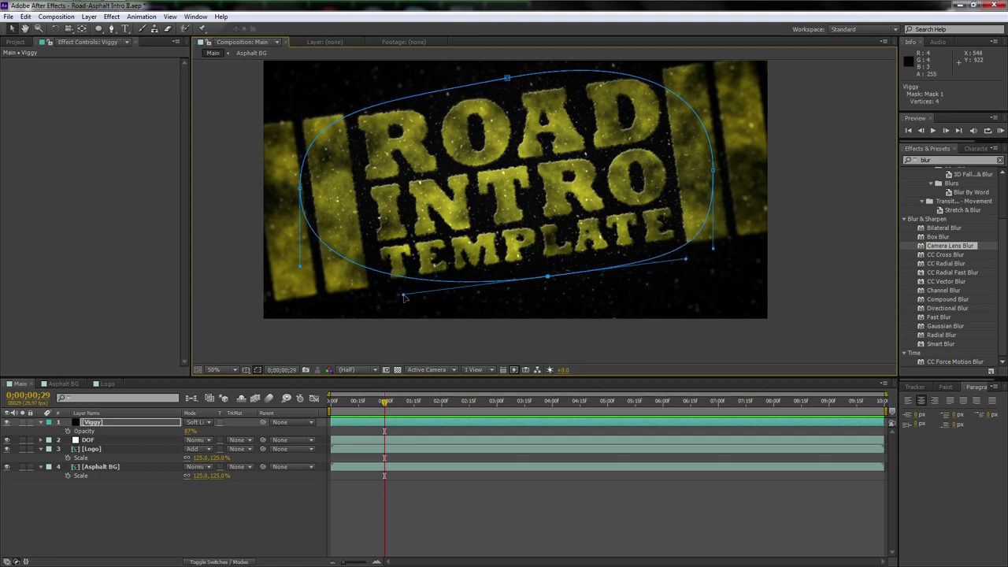
{"action": "left_click_drag", "start_coordinate": [548, 277], "coordinate": [550, 300]}
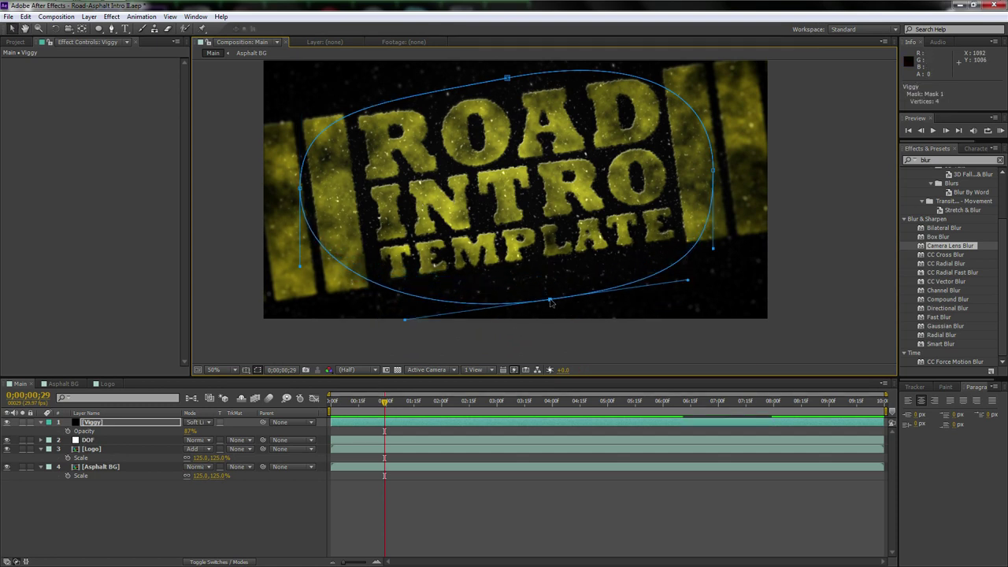
{"action": "left_click", "coordinate": [856, 219]}
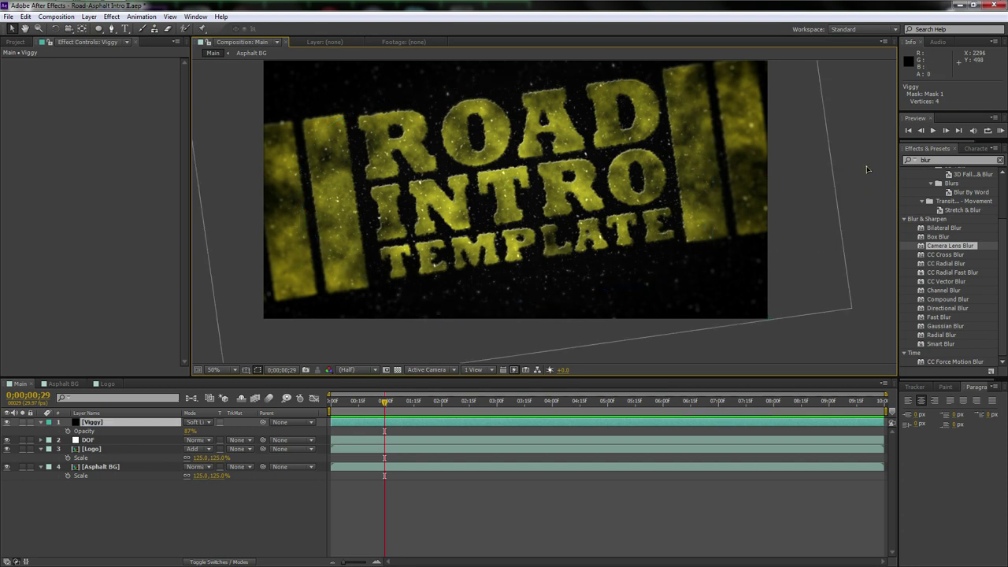
Nudge the Viggy mask's top vertex slightly up and outward, and deselect the layer to check the darkened edges.
{"action": "left_click_drag", "start_coordinate": [727, 203], "coordinate": [736, 220]}
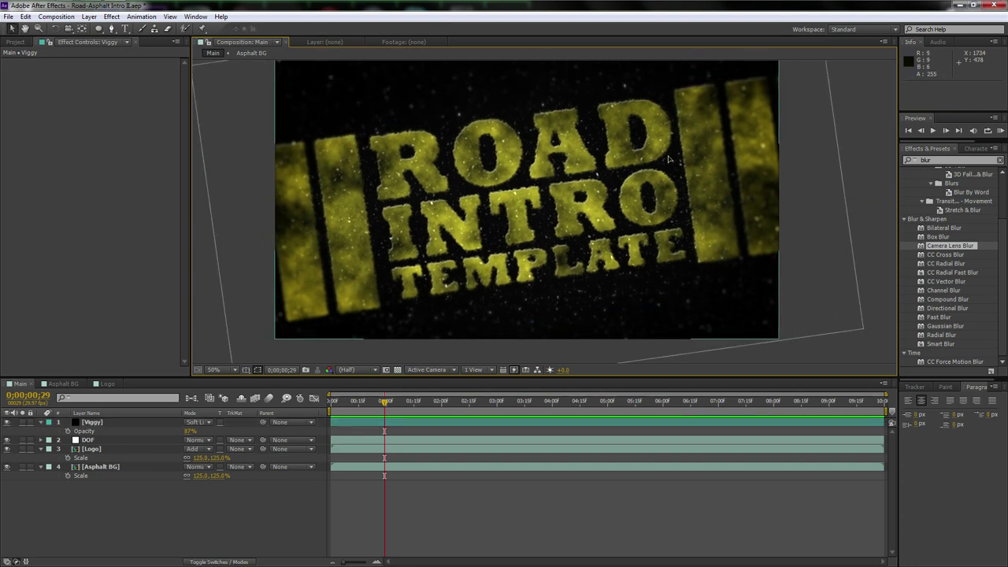
{"action": "left_click", "coordinate": [92, 422]}
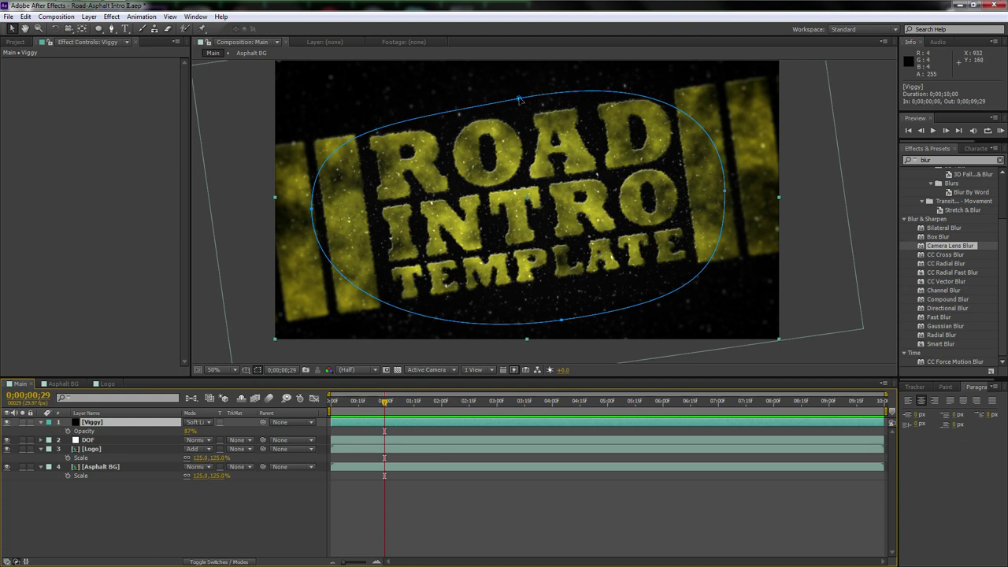
{"action": "left_click_drag", "start_coordinate": [519, 99], "coordinate": [507, 94]}
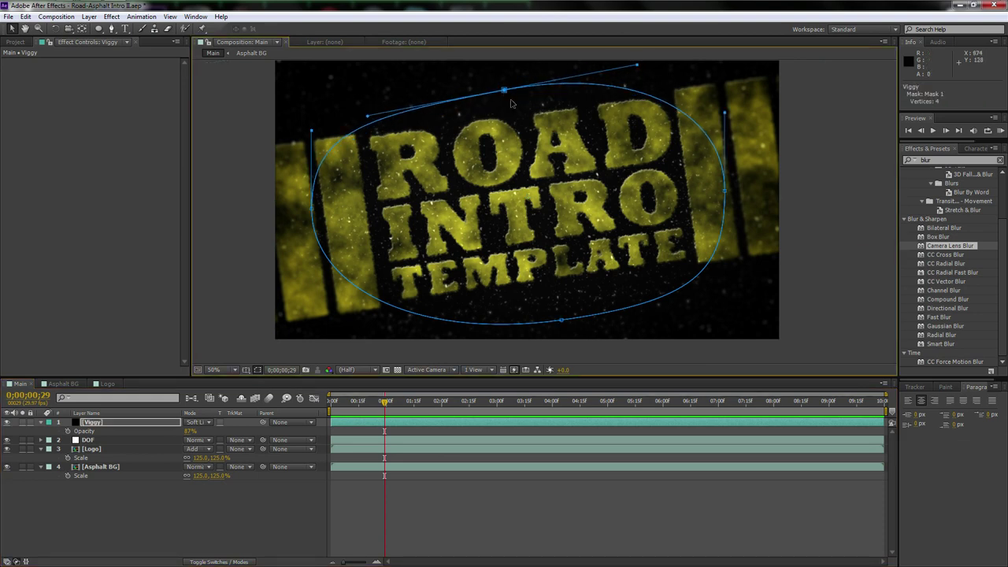
{"action": "left_click", "coordinate": [854, 152]}
{"action": "left_click", "coordinate": [859, 156]}
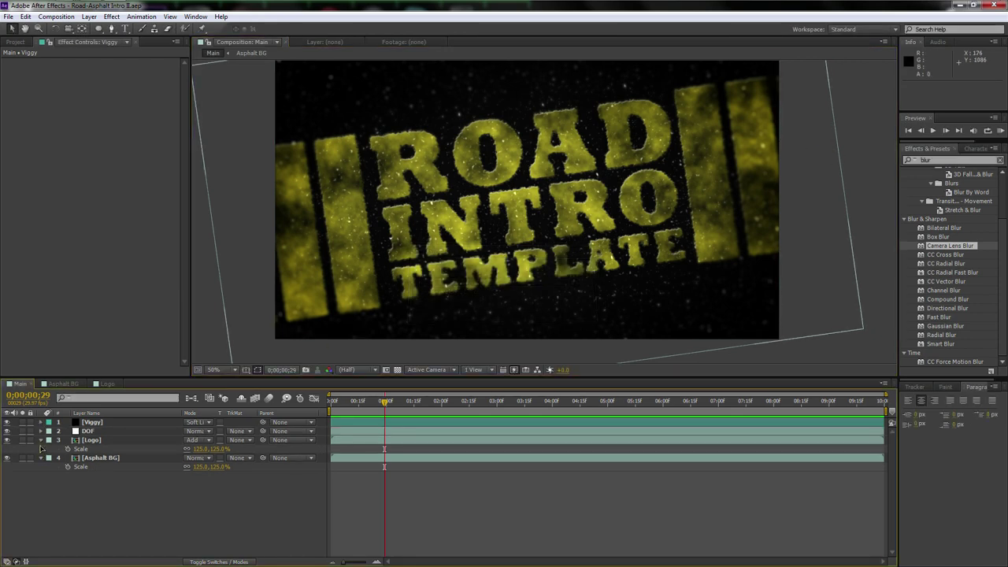
Collapse the Logo and Asphalt BG properties and inspect the vignetted composition at 100% magnification.
{"action": "left_click", "coordinate": [41, 439]}
{"action": "left_click", "coordinate": [41, 449]}
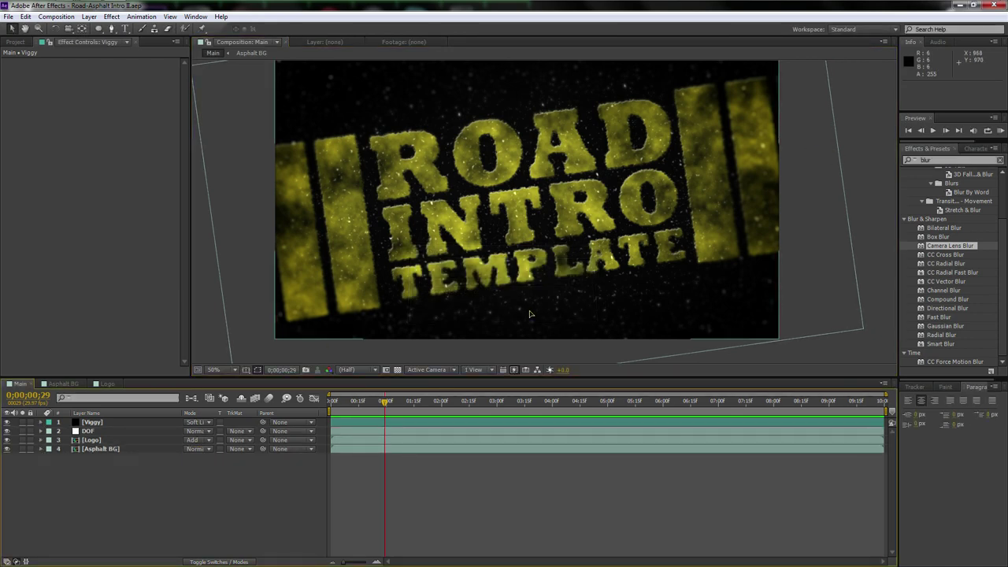
{"action": "key", "text": "slash"}
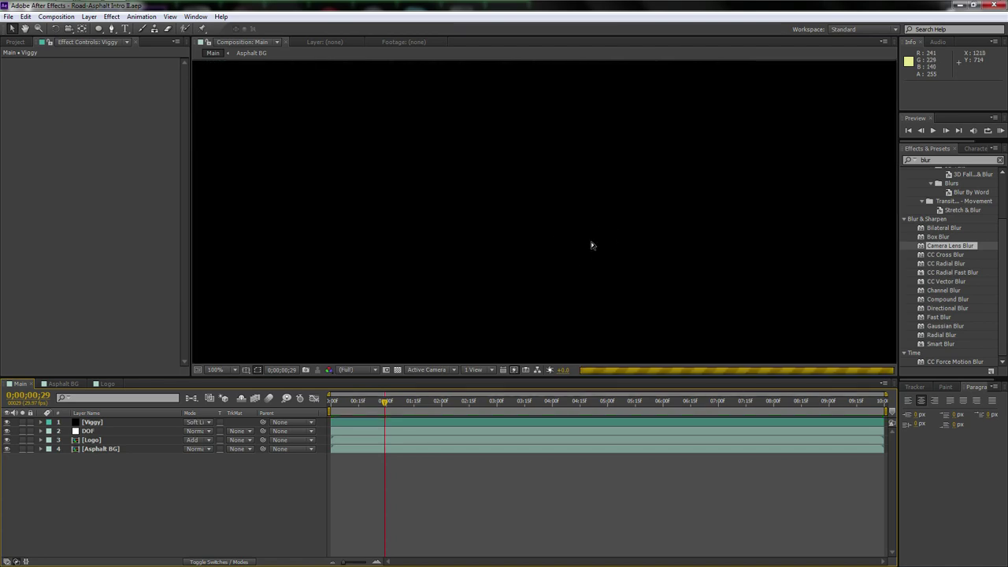
{"action": "key", "text": "h"}
{"action": "mouse_move", "coordinate": [592, 238]}
{"action": "left_mouse_down"}
{"action": "mouse_move", "coordinate": [657, 245]}
{"action": "mouse_move", "coordinate": [600, 234]}
{"action": "left_mouse_up"}
{"action": "scroll", "coordinate": [600, 234], "scroll_direction": "down", "scroll_amount": 2}
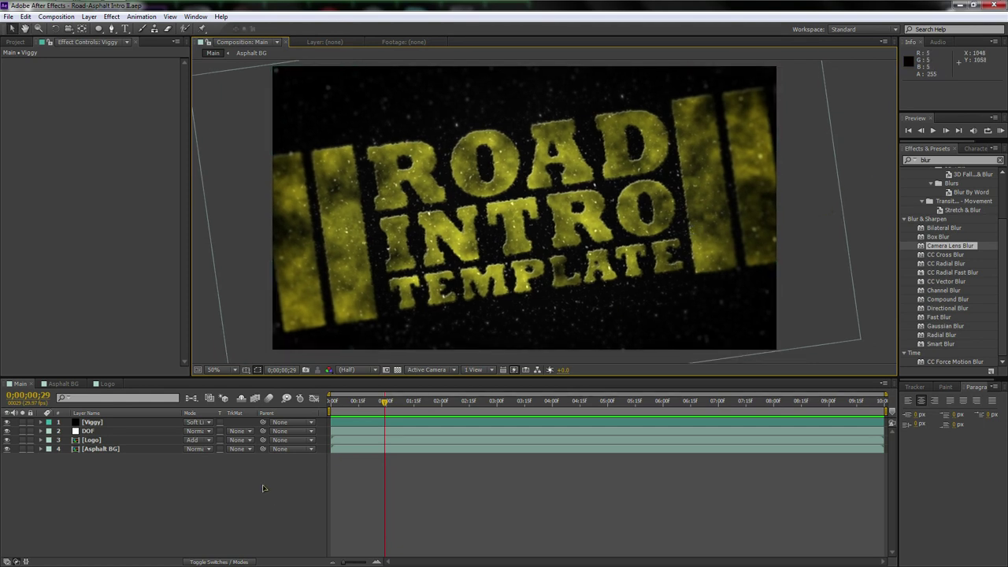
Add a two-node camera named Camera 1 with depth of field enabled and the focus distance locked to zoom.
{"action": "right_click", "coordinate": [113, 489]}
{"action": "mouse_move", "coordinate": [184, 374]}
{"action": "left_click", "coordinate": [321, 426]}
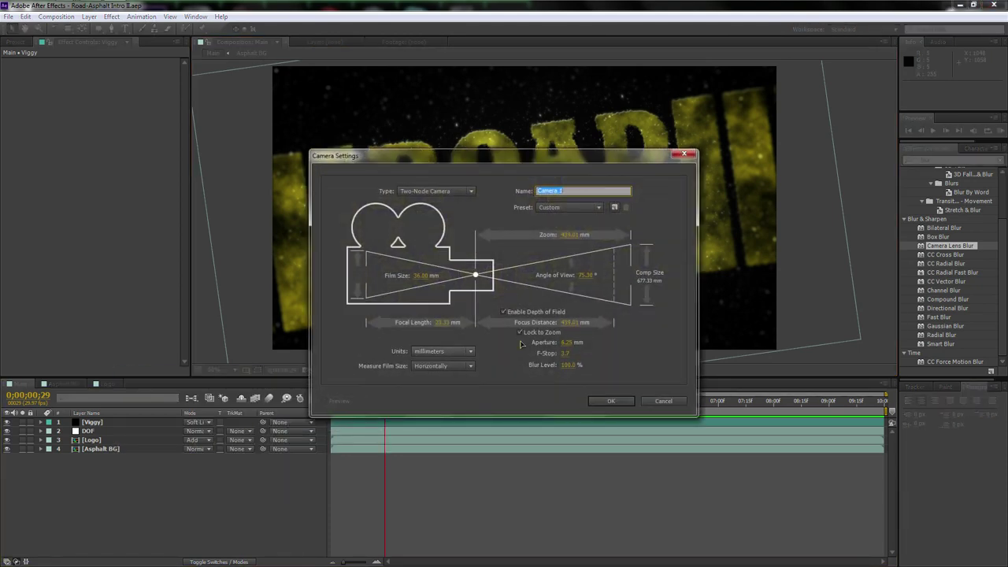
{"action": "left_click", "coordinate": [611, 402]}
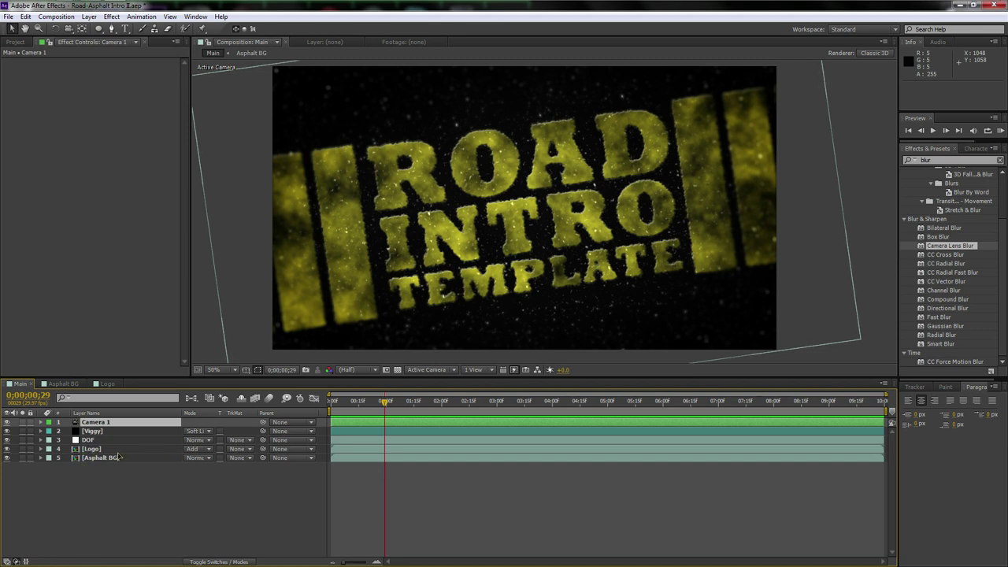
Show the layer switches and turn the Logo and Asphalt BG layers into 3D layers.
{"action": "left_click", "coordinate": [106, 451]}
{"action": "key", "text": "F4"}
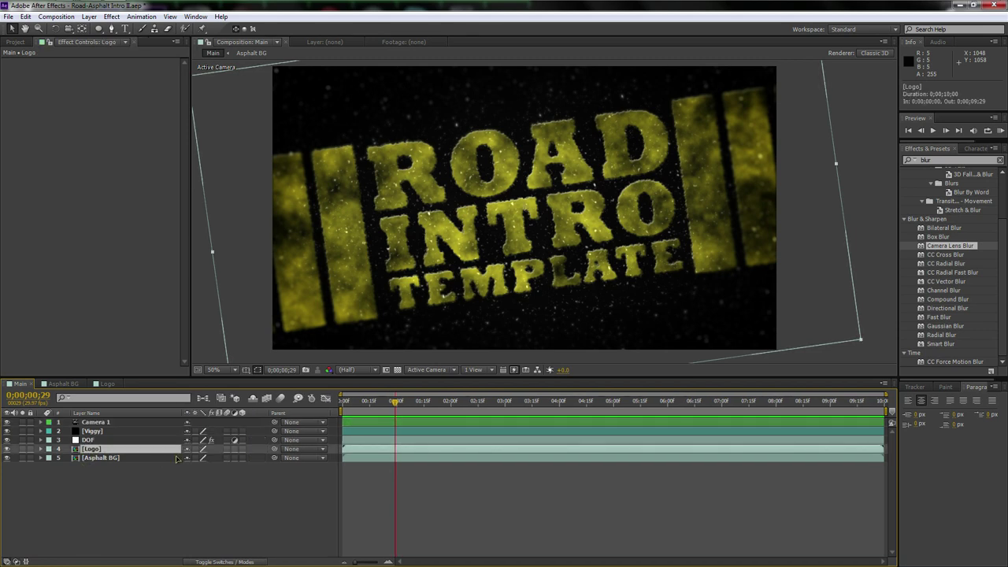
{"action": "left_click", "coordinate": [96, 432]}
{"action": "left_click", "coordinate": [101, 439]}
{"action": "left_click", "coordinate": [96, 431]}
{"action": "left_click", "coordinate": [100, 440]}
{"action": "left_click", "coordinate": [98, 431]}
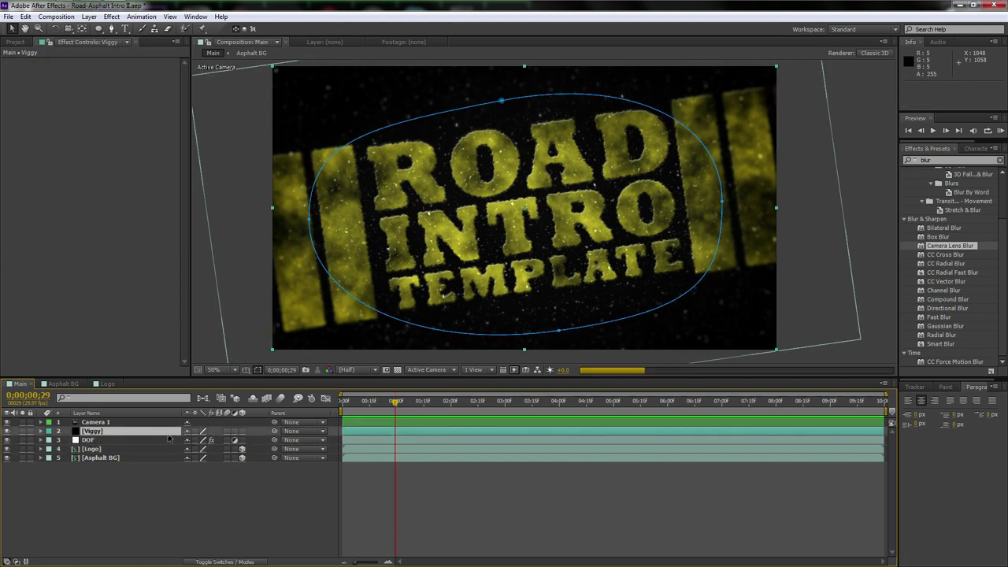
{"action": "left_click", "coordinate": [112, 422]}
{"action": "left_click", "coordinate": [96, 431]}
{"action": "left_click", "coordinate": [100, 440]}
{"action": "left_click", "coordinate": [97, 432]}
{"action": "left_click", "coordinate": [97, 440]}
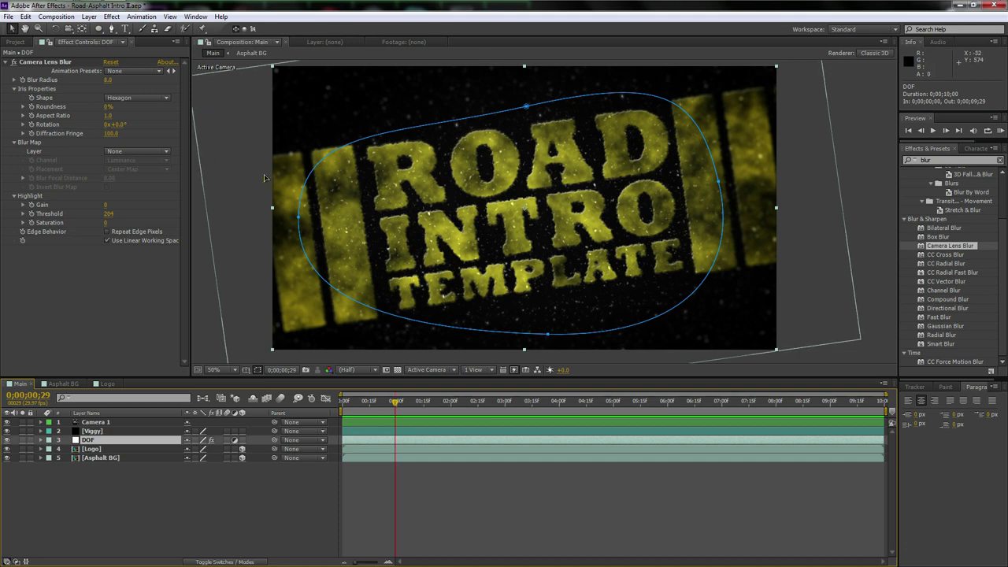
Keyframe Camera 1's Zoom at the first frame and raise it to 1322.4 pixels at 0;00;09;29.
{"action": "left_click", "coordinate": [93, 423]}
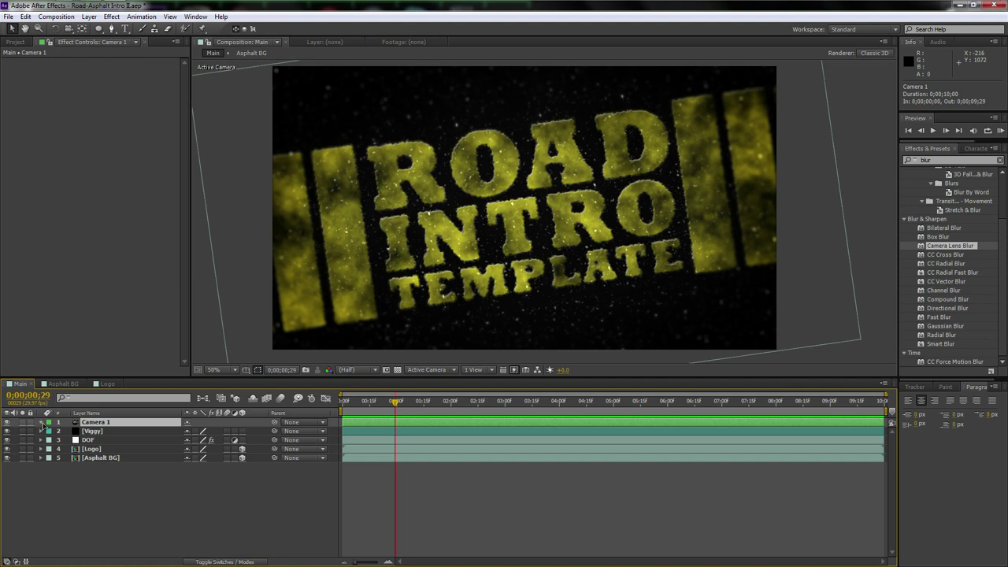
{"action": "left_click", "coordinate": [41, 423]}
{"action": "left_click", "coordinate": [51, 439]}
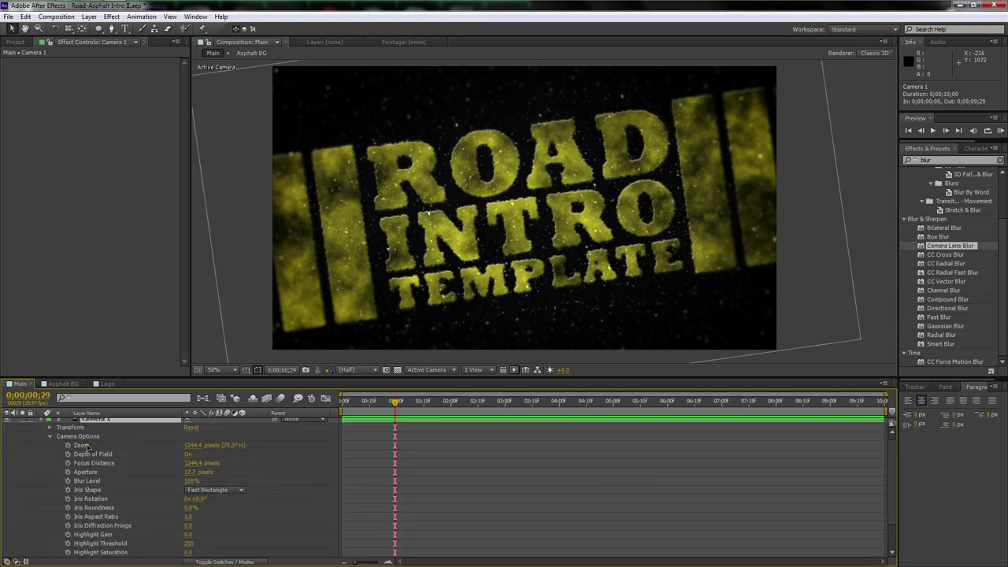
{"action": "left_click", "coordinate": [82, 448]}
{"action": "left_click_drag", "start_coordinate": [398, 403], "coordinate": [882, 401]}
{"action": "left_click", "coordinate": [68, 445]}
{"action": "mouse_move", "coordinate": [202, 445]}
{"action": "left_mouse_down"}
{"action": "mouse_move", "coordinate": [214, 445]}
{"action": "mouse_move", "coordinate": [193, 450]}
{"action": "mouse_move", "coordinate": [211, 449]}
{"action": "mouse_move", "coordinate": [203, 448]}
{"action": "left_mouse_up"}
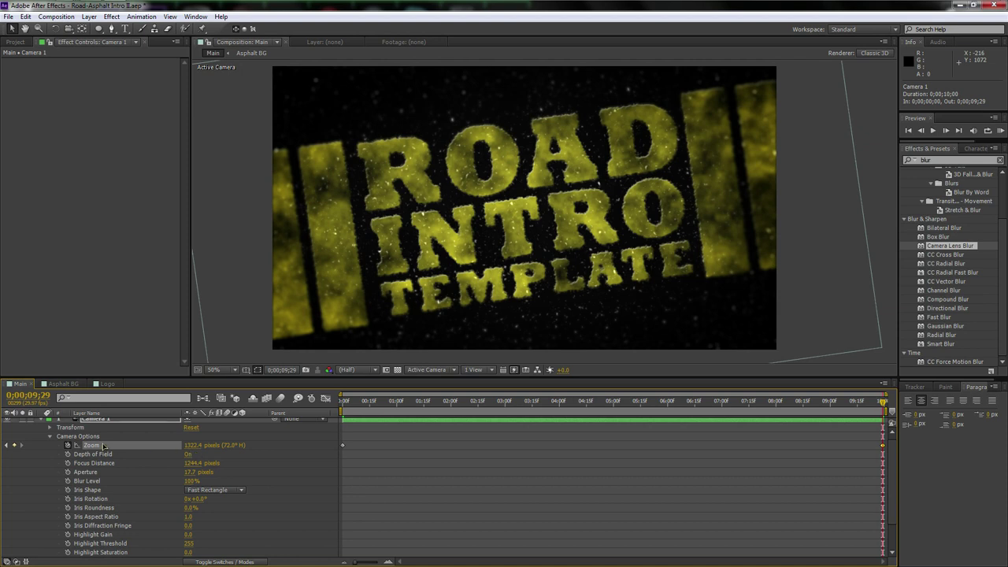
Add an Orientation keyframe to Camera 1 at the first frame and go to the last frame.
{"action": "left_click", "coordinate": [50, 428]}
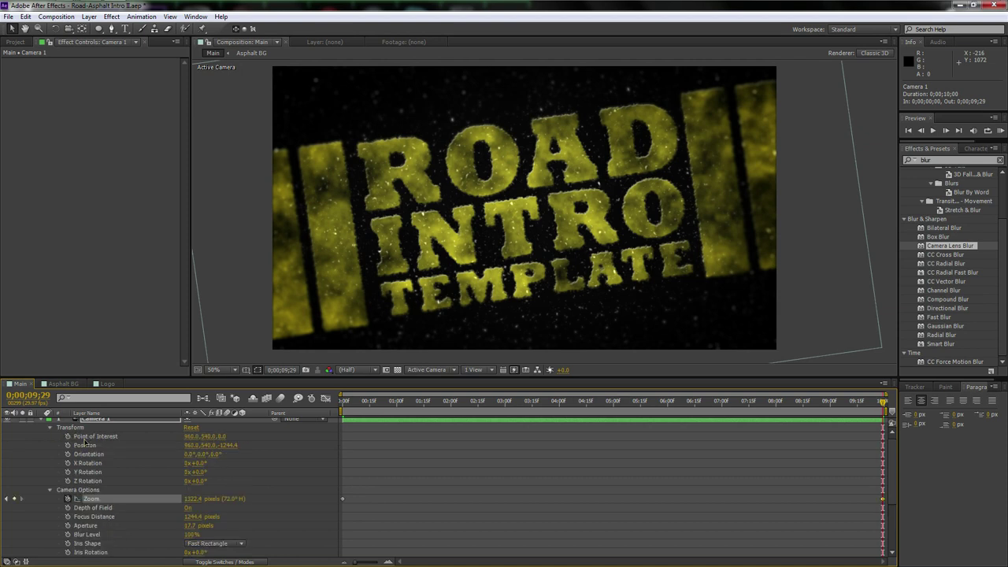
{"action": "left_click", "coordinate": [105, 454]}
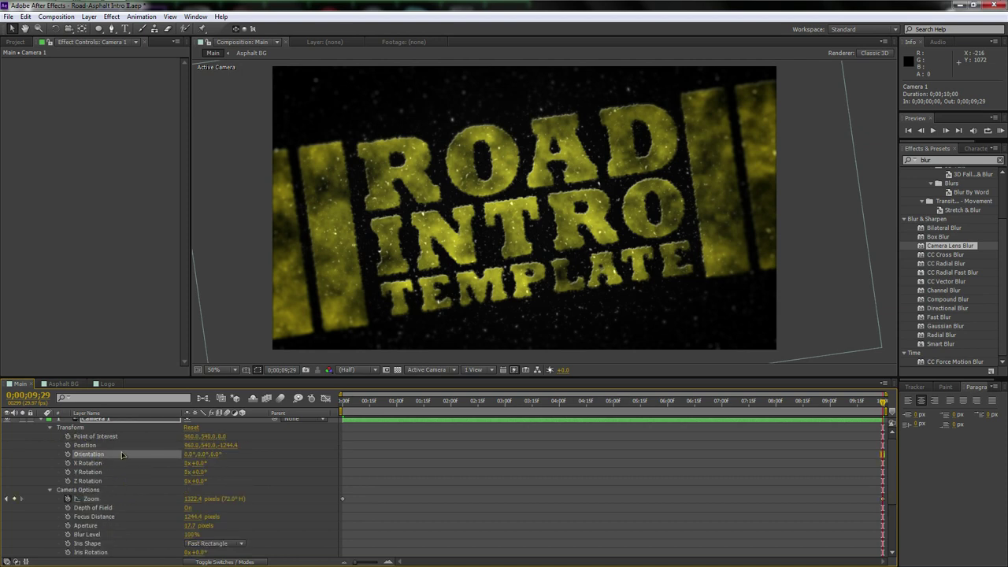
{"action": "left_click_drag", "start_coordinate": [450, 403], "coordinate": [211, 436]}
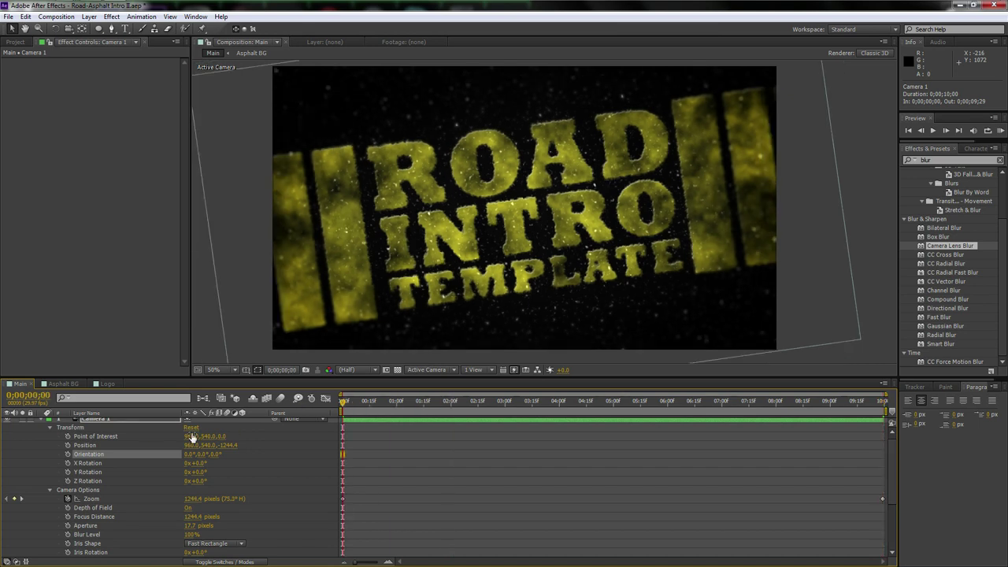
{"action": "left_click", "coordinate": [68, 455]}
{"action": "left_click_drag", "start_coordinate": [344, 401], "coordinate": [883, 403]}
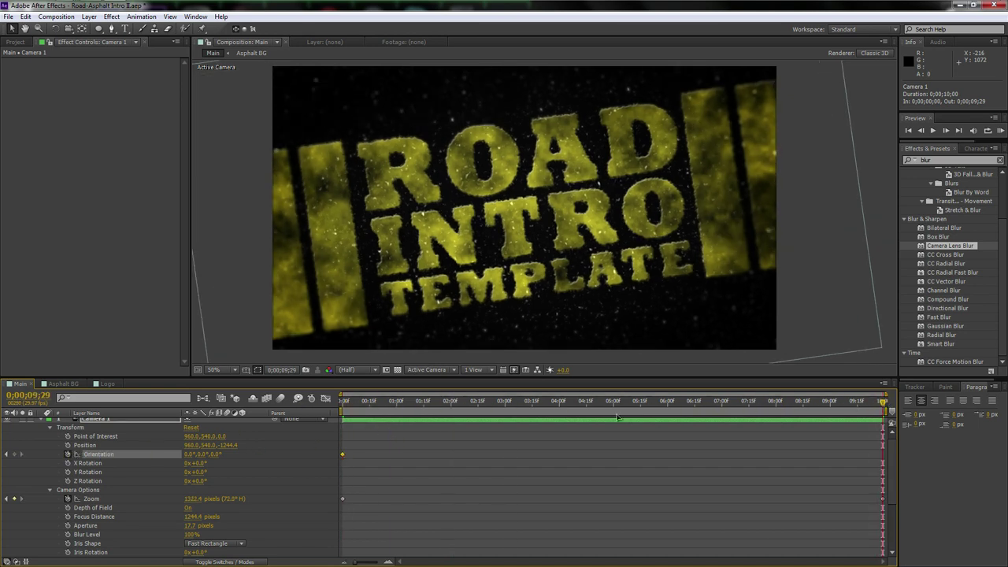
Try a Z orientation of 300° for Camera 1 at the last frame, and reset it to 0°.
{"action": "left_click", "coordinate": [219, 455]}
{"action": "key", "text": "Return"}
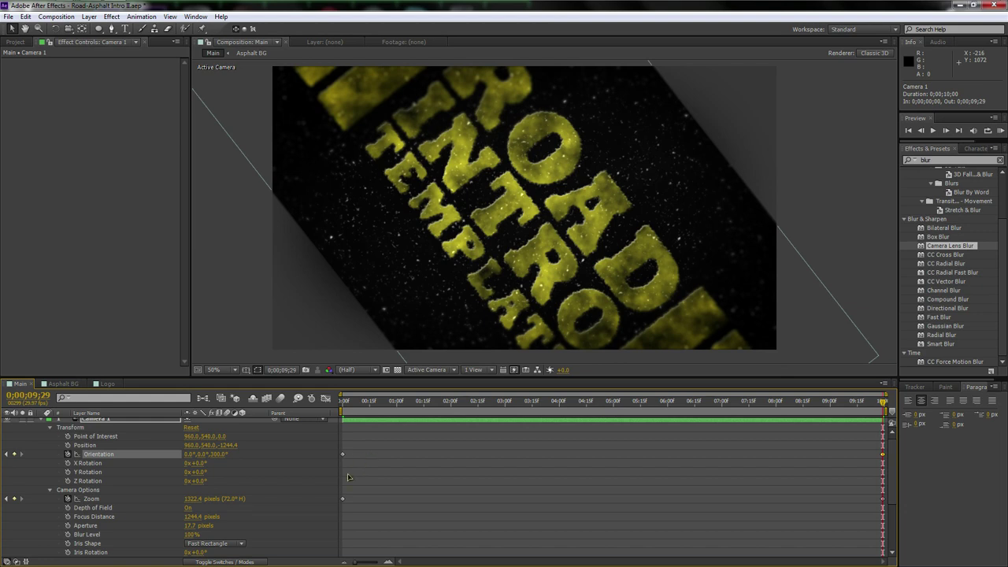
{"action": "left_click", "coordinate": [219, 454]}
{"action": "type", "text": "0"}
{"action": "key", "text": "Return"}
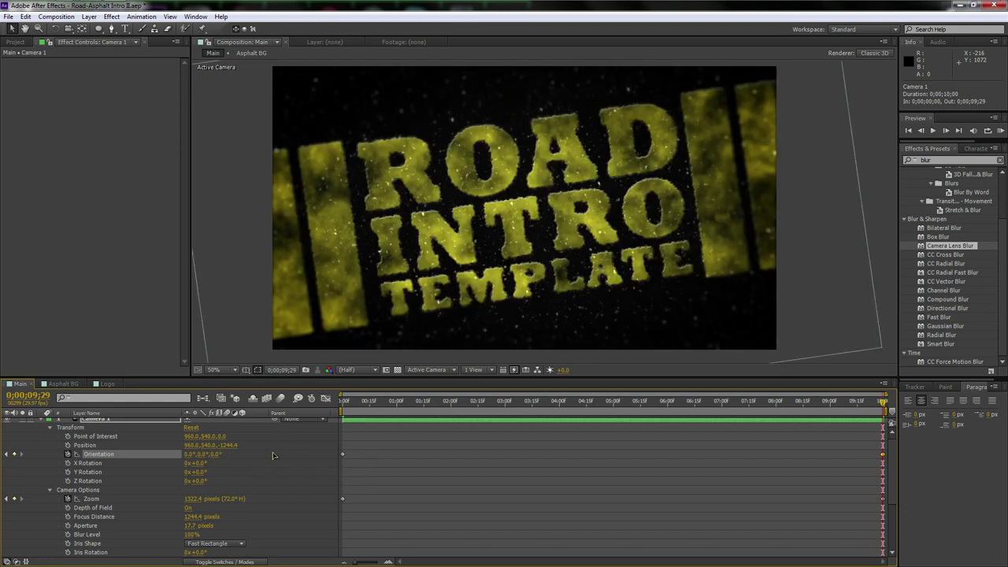
Tune Camera 1's Z orientation at the last frame to 350°, checking the camera roll along the timeline.
{"action": "mouse_move", "coordinate": [215, 455]}
{"action": "left_mouse_down"}
{"action": "mouse_move", "coordinate": [204, 459]}
{"action": "mouse_move", "coordinate": [229, 457]}
{"action": "mouse_move", "coordinate": [213, 458]}
{"action": "left_mouse_up"}
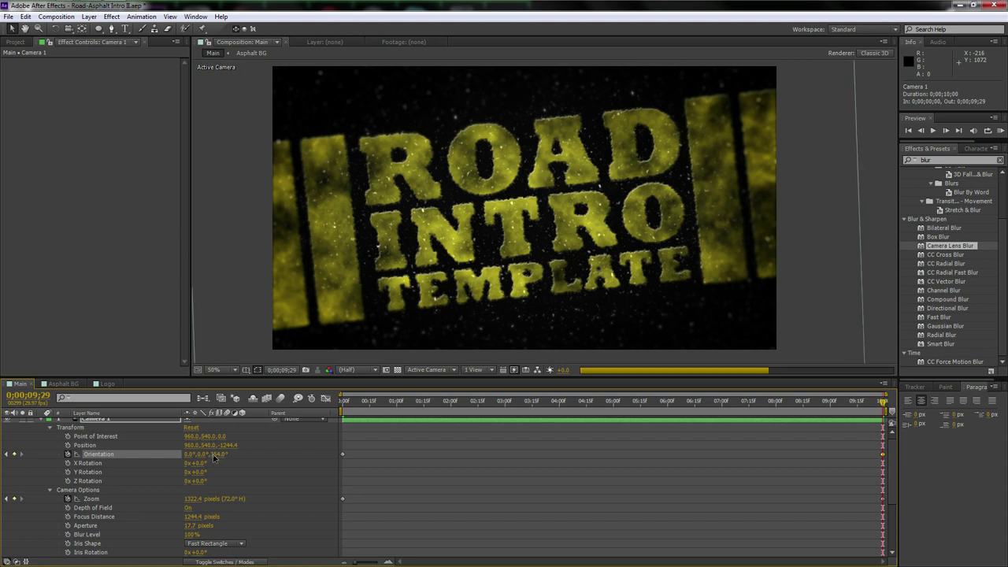
{"action": "left_click_drag", "start_coordinate": [799, 401], "coordinate": [901, 405]}
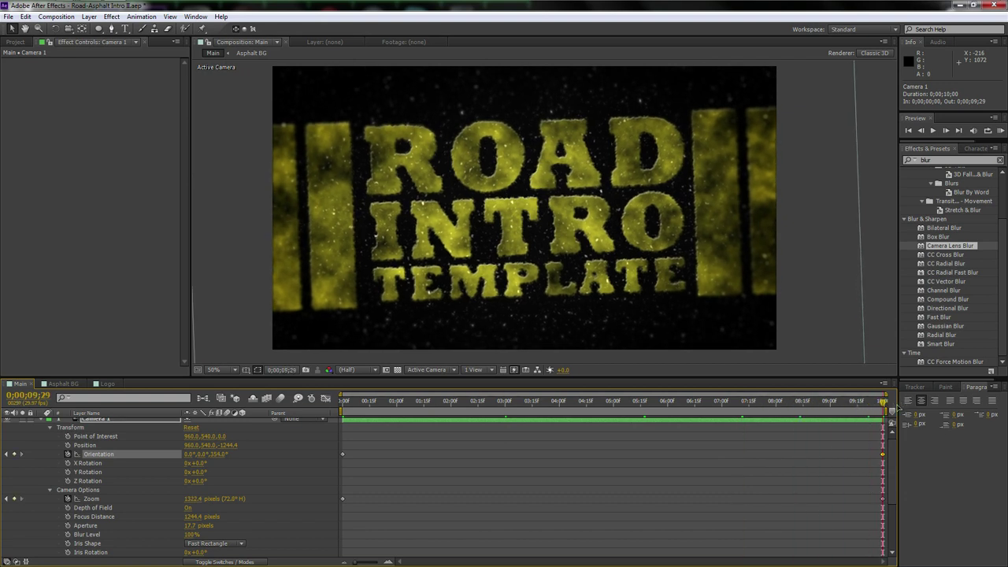
{"action": "left_click_drag", "start_coordinate": [214, 454], "coordinate": [209, 456]}
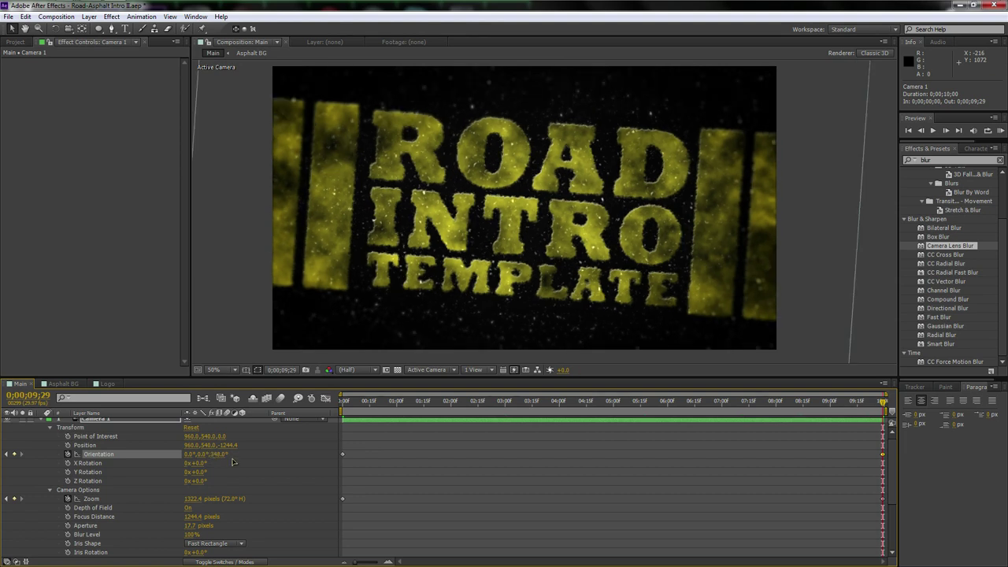
{"action": "left_click", "coordinate": [219, 455]}
{"action": "type", "text": "359"}
{"action": "key", "text": "Return"}
{"action": "left_click_drag", "start_coordinate": [227, 455], "coordinate": [211, 460]}
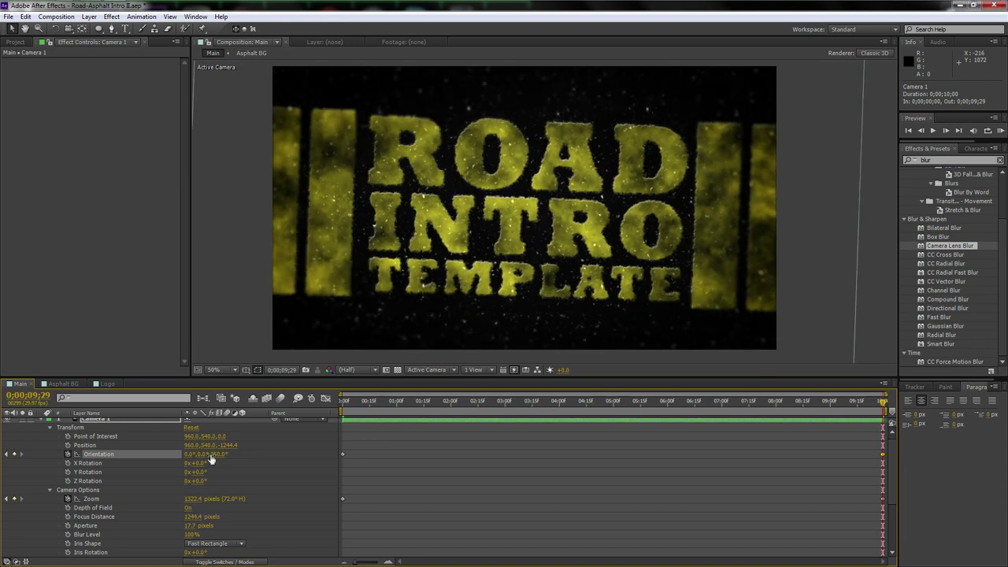
Inspect the camera zoom and roll at several points along the timeline, from the first frame to the end.
{"action": "left_click_drag", "start_coordinate": [883, 403], "coordinate": [798, 403]}
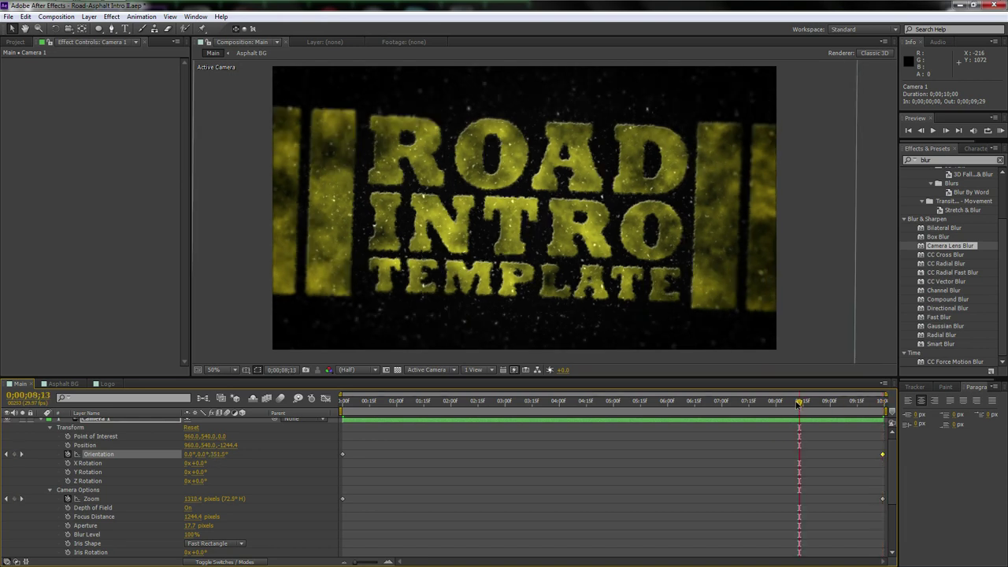
{"action": "left_click", "coordinate": [419, 402]}
{"action": "left_click", "coordinate": [343, 403]}
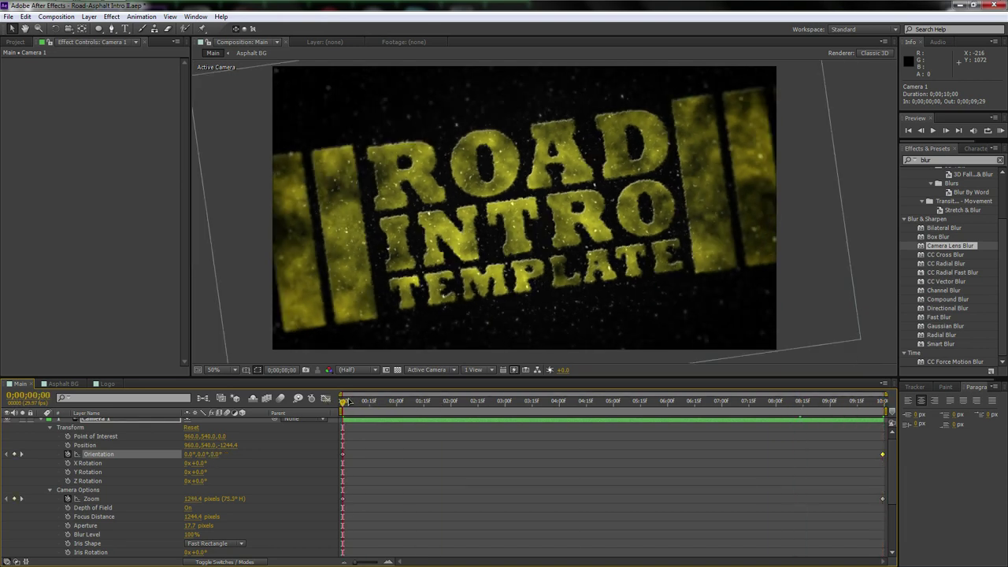
{"action": "left_click", "coordinate": [461, 403]}
{"action": "left_click", "coordinate": [546, 402]}
{"action": "left_click", "coordinate": [589, 402]}
{"action": "left_click", "coordinate": [641, 402]}
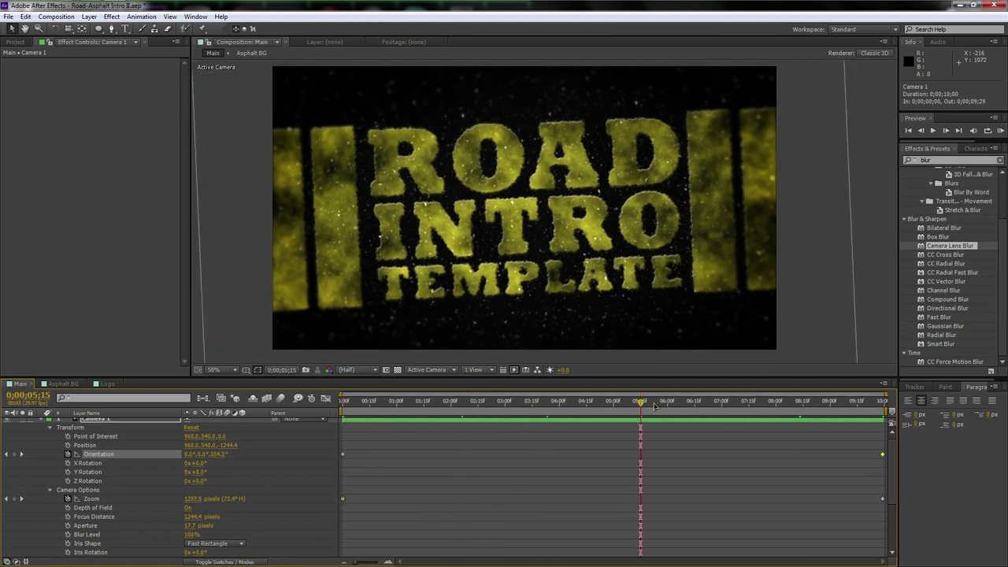
{"action": "left_click", "coordinate": [690, 403]}
{"action": "left_click", "coordinate": [755, 402]}
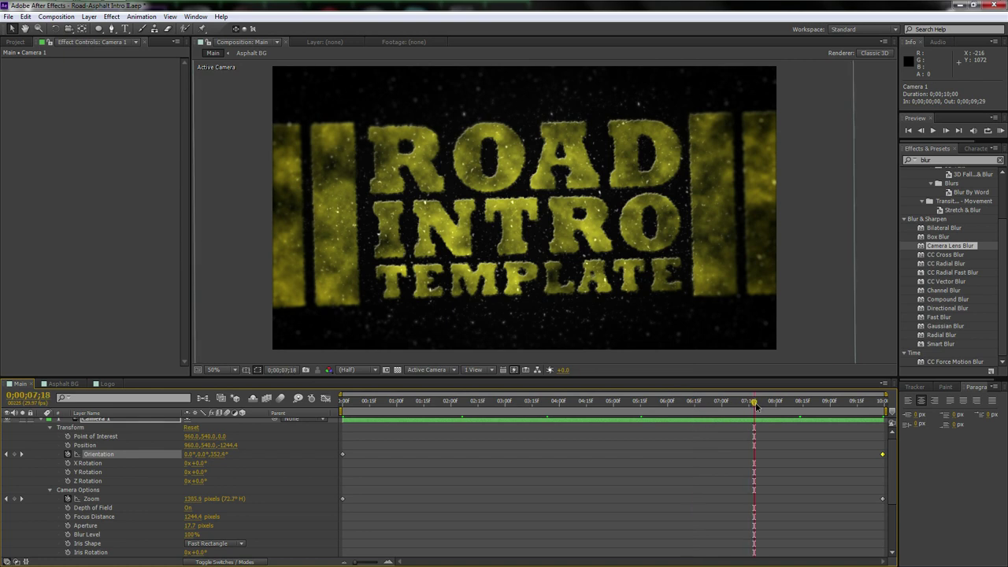
{"action": "key", "text": "End"}
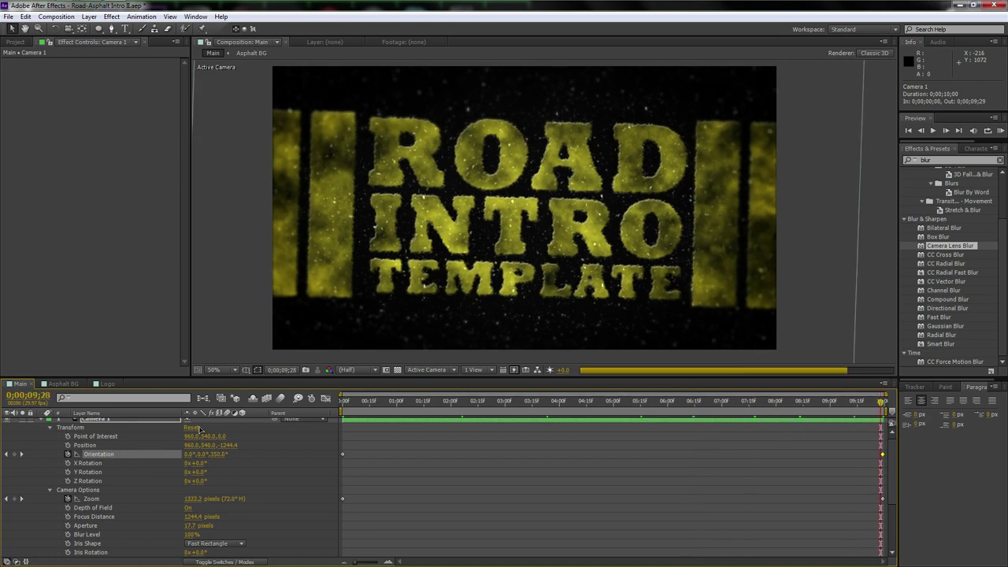
Collapse Camera 1's properties, deselect the layer and save the project.
{"action": "scroll", "coordinate": [38, 431], "scroll_direction": "up", "scroll_amount": 1}
{"action": "left_click", "coordinate": [40, 423]}
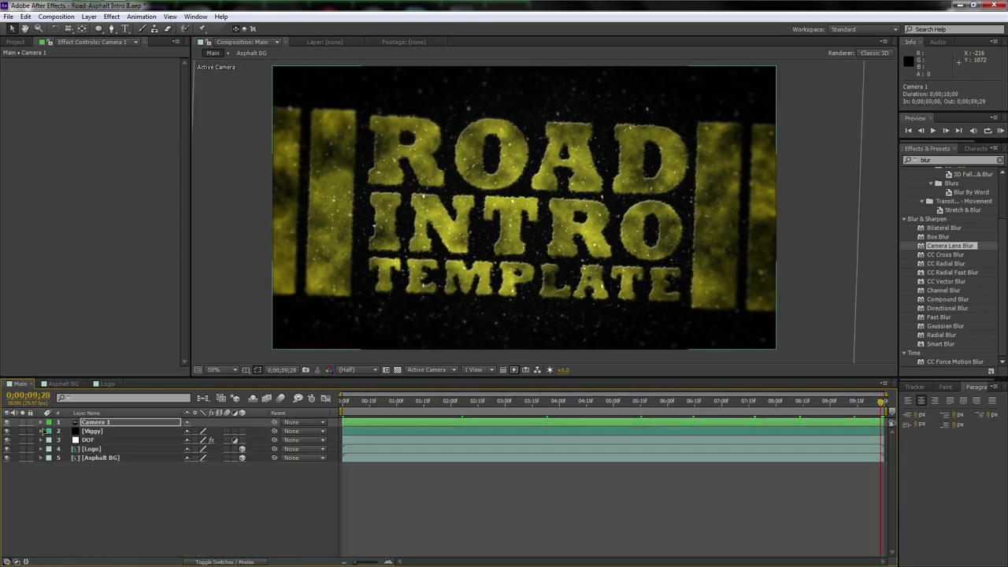
{"action": "left_click", "coordinate": [61, 493]}
{"action": "key", "text": "ctrl+s"}
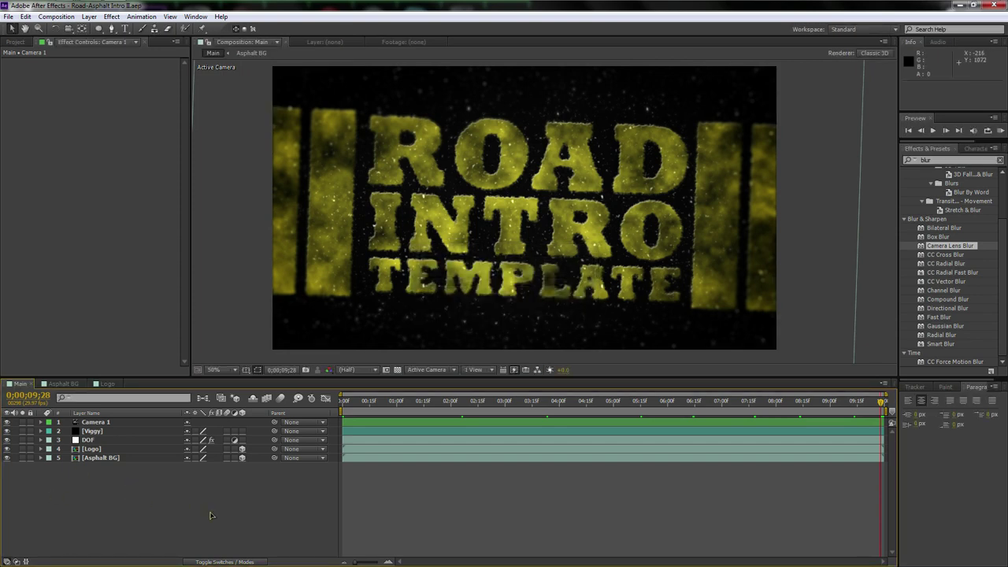
Add the Main composition to the render queue and set its output format to Windows Media.
{"action": "key", "text": "ctrl+m"}
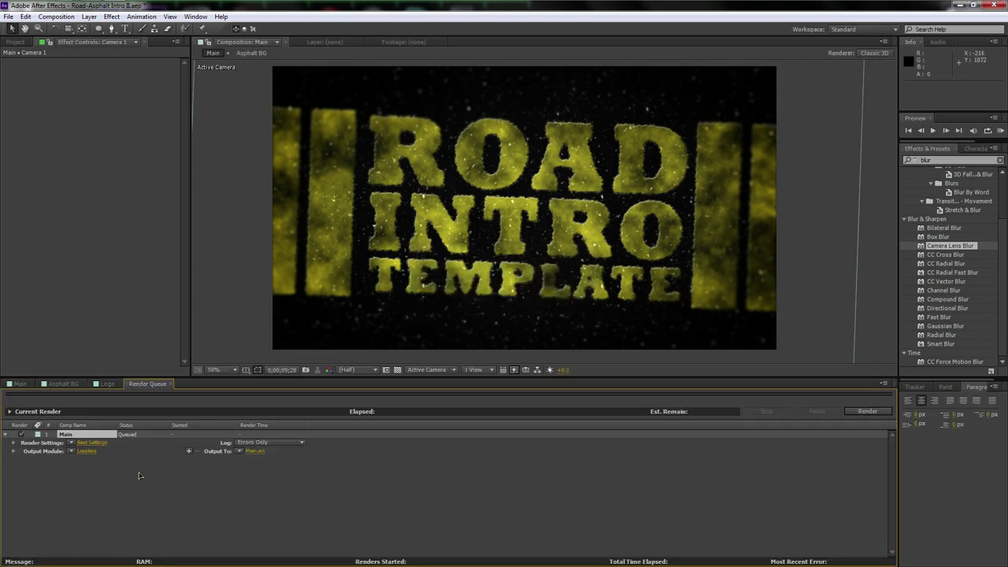
{"action": "left_click", "coordinate": [79, 452]}
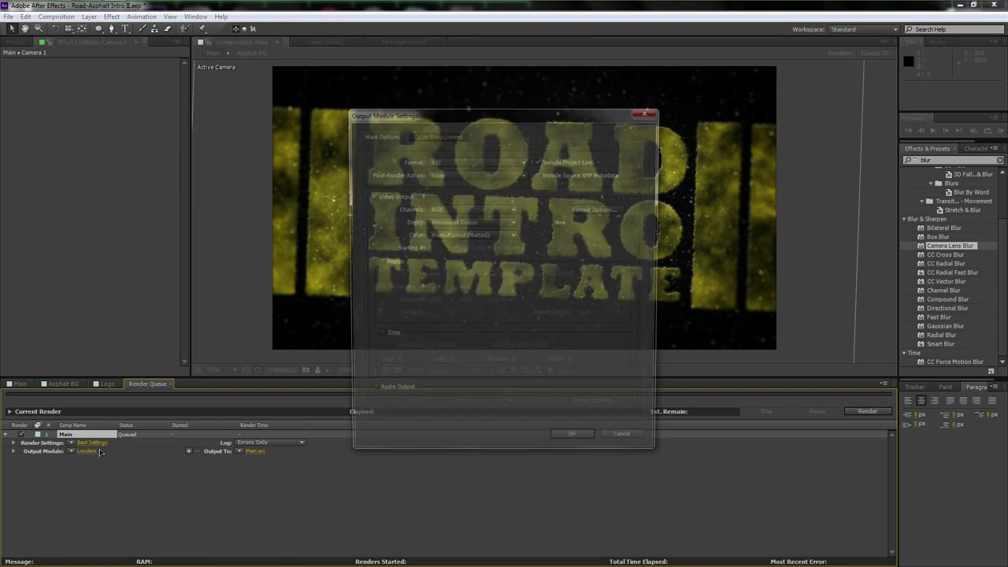
{"action": "left_click", "coordinate": [473, 162]}
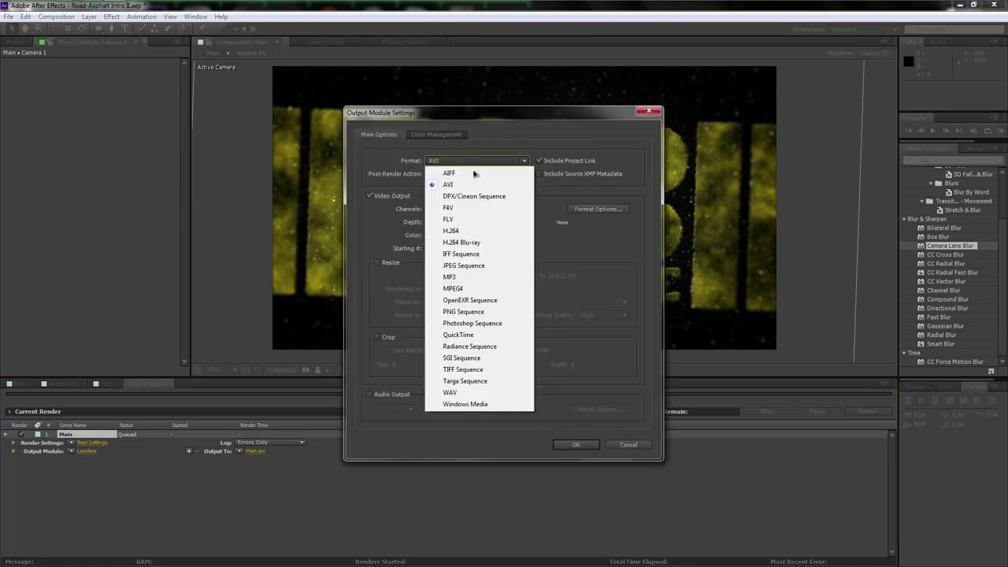
{"action": "left_click", "coordinate": [476, 404]}
{"action": "left_click", "coordinate": [577, 444]}
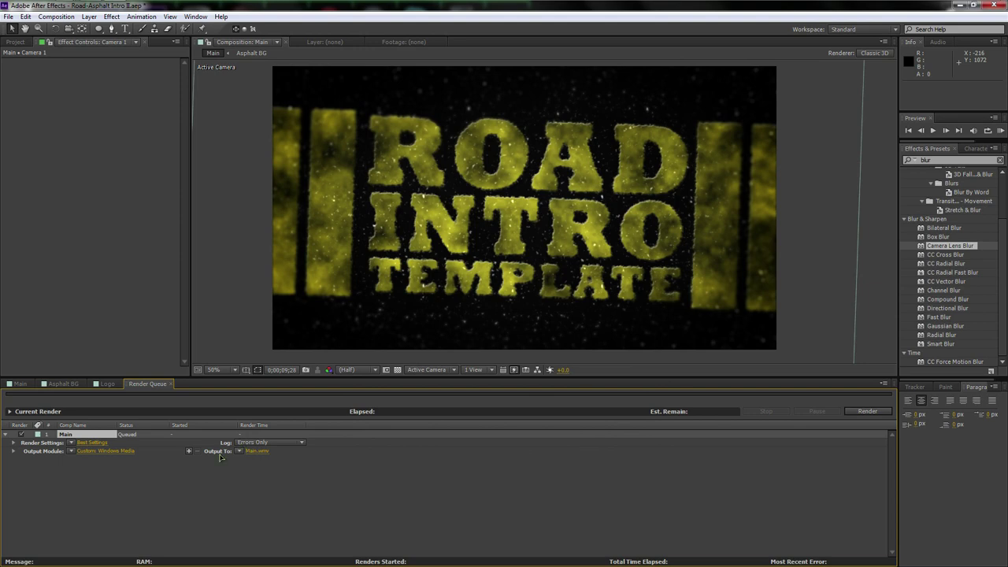
Name the output movie Asphalt Ex II on the Desktop and start the render.
{"action": "left_click", "coordinate": [257, 452]}
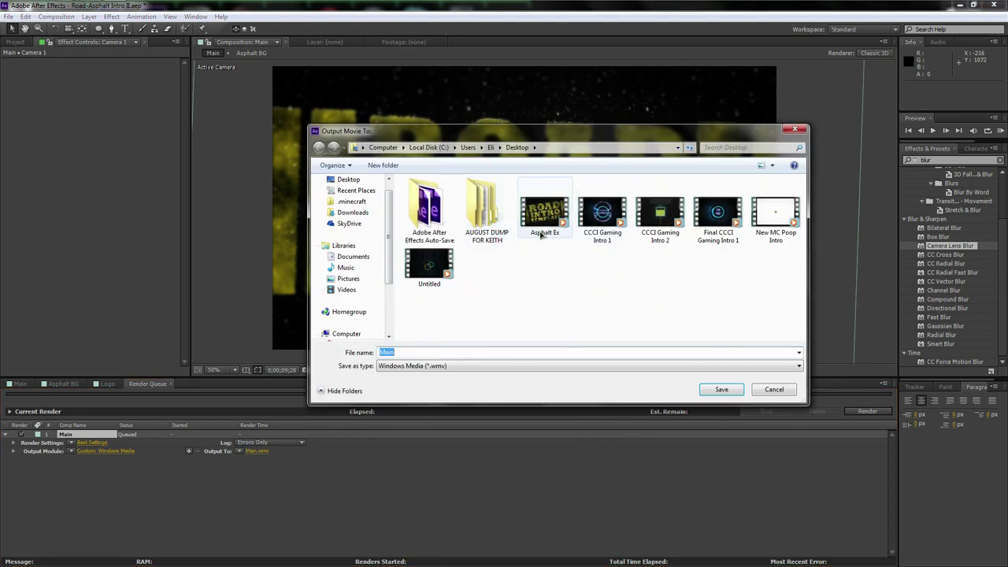
{"action": "left_click", "coordinate": [545, 211]}
{"action": "left_click", "coordinate": [457, 352]}
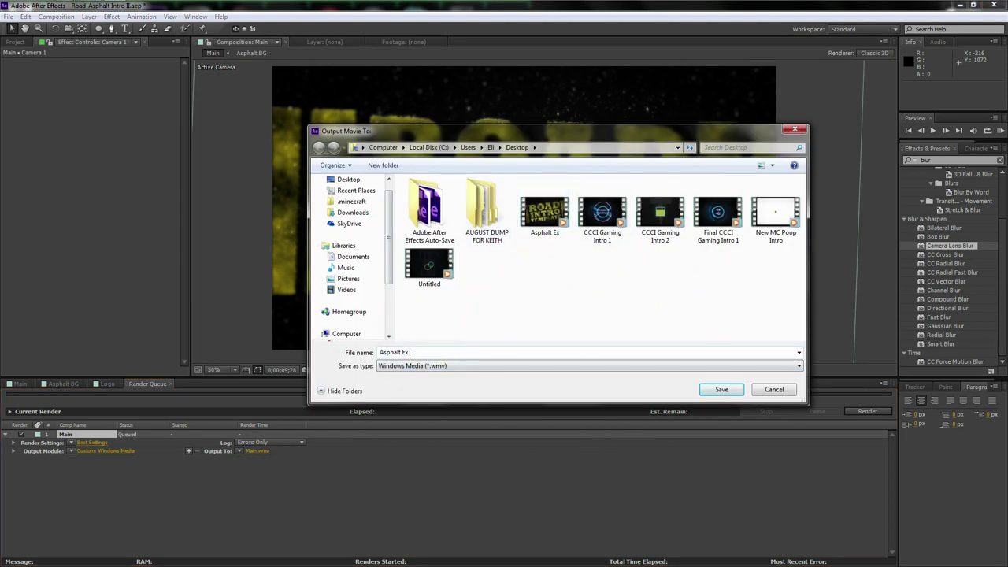
{"action": "type", "text": "II"}
{"action": "key", "text": "Return"}
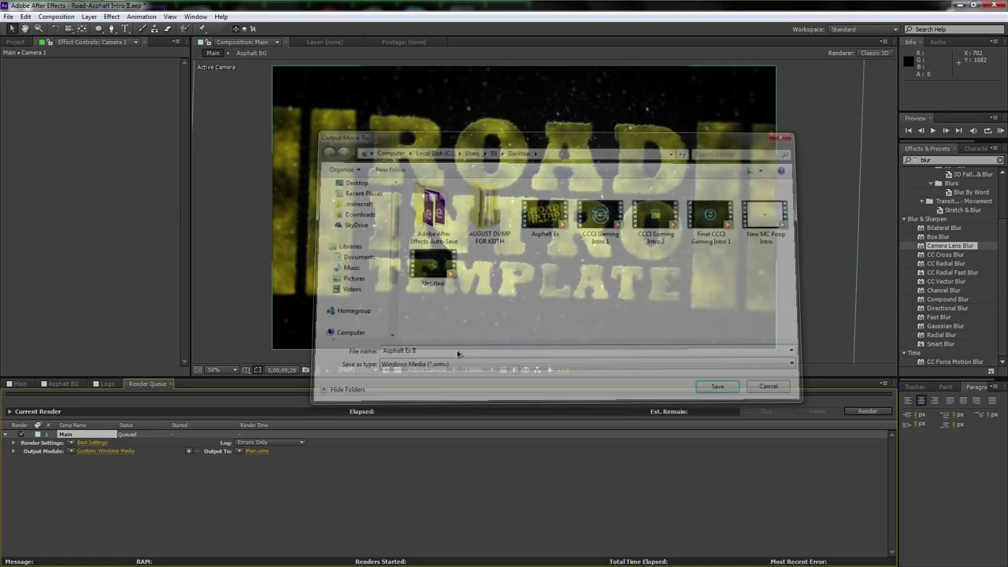
{"action": "left_click", "coordinate": [868, 411]}
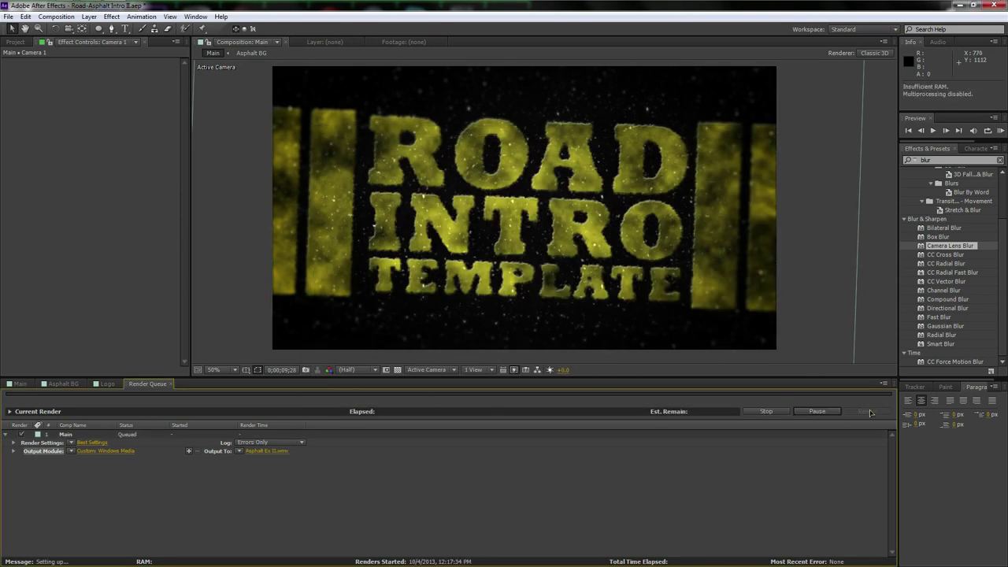